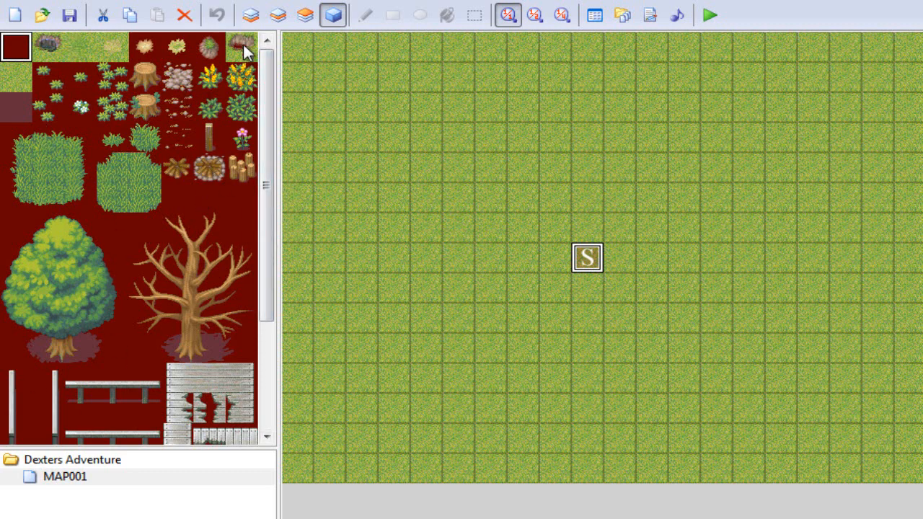
Step: Try painting an irregular patch of dark water on Layer 1 with the rocky water tile, and undo it
left_click(251, 15)
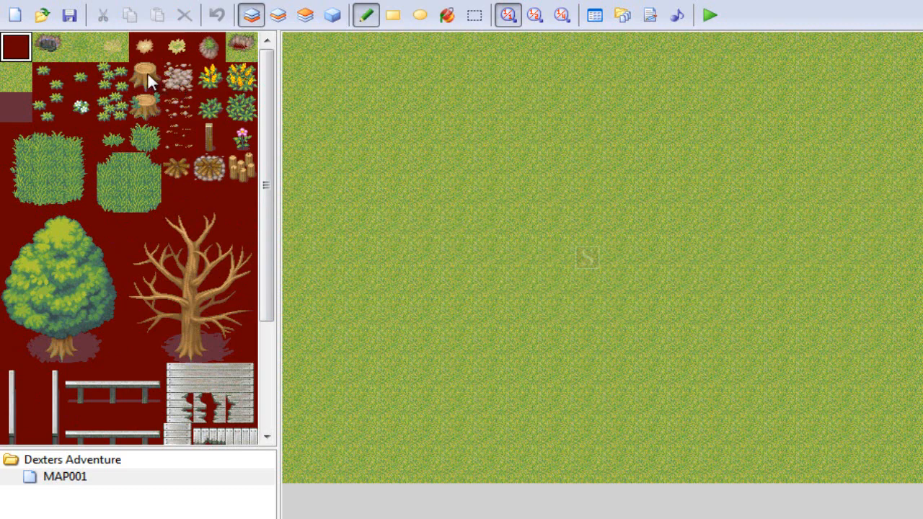
left_click(114, 49)
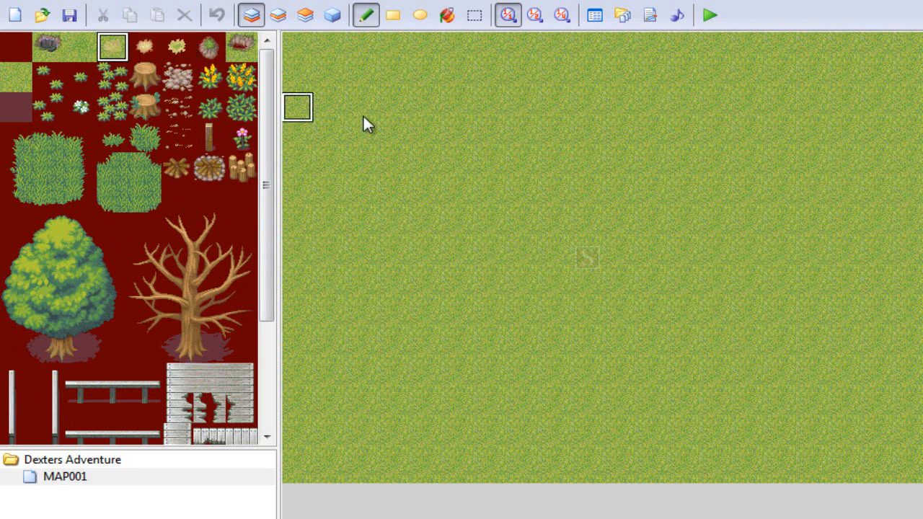
left_click(47, 48)
mouse_move(506, 153)
left_mouse_down()
mouse_move(495, 166)
mouse_move(424, 162)
mouse_move(364, 256)
mouse_move(420, 199)
left_mouse_up()
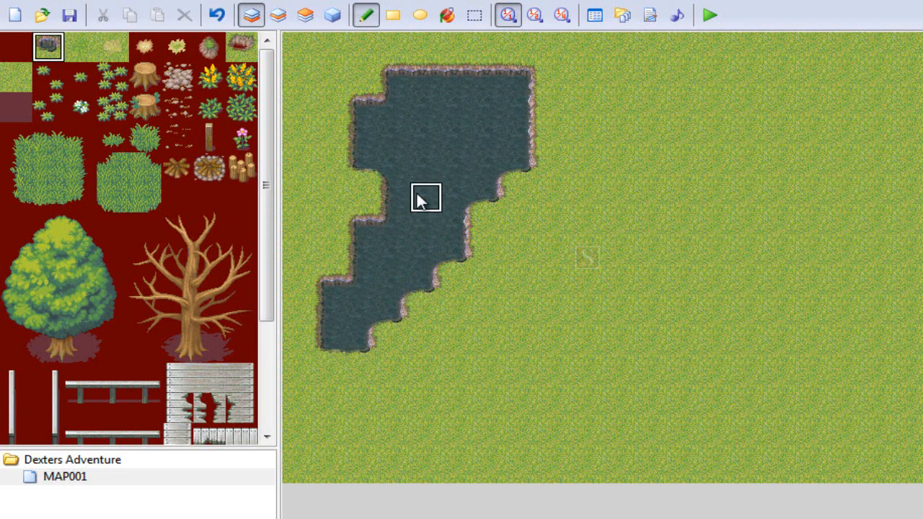
key("ctrl+z")
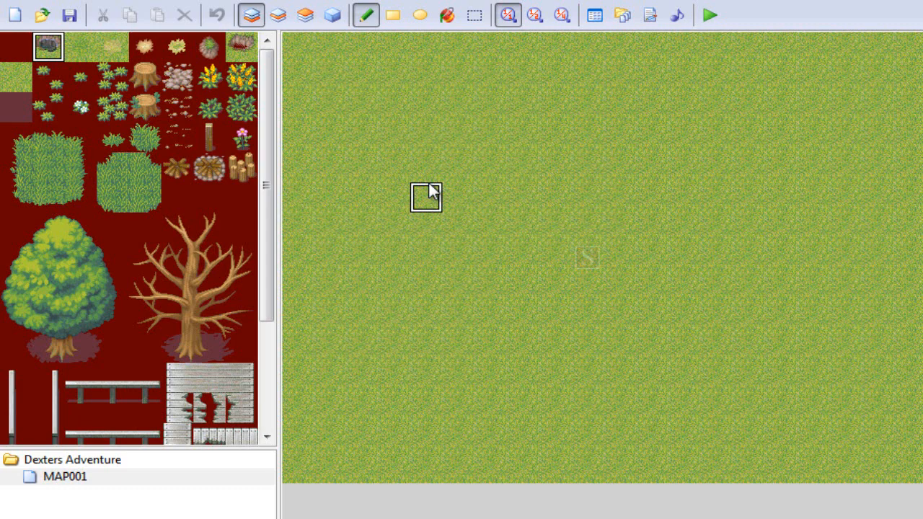
Step: Paint a dark water pond on Layer 1, try placing the leafy tree over it on that layer, and undo the tree
mouse_move(416, 157)
left_mouse_down()
mouse_move(330, 217)
mouse_move(468, 125)
mouse_move(370, 241)
mouse_move(452, 172)
mouse_move(366, 112)
mouse_move(342, 157)
mouse_move(409, 228)
mouse_move(408, 245)
left_mouse_up()
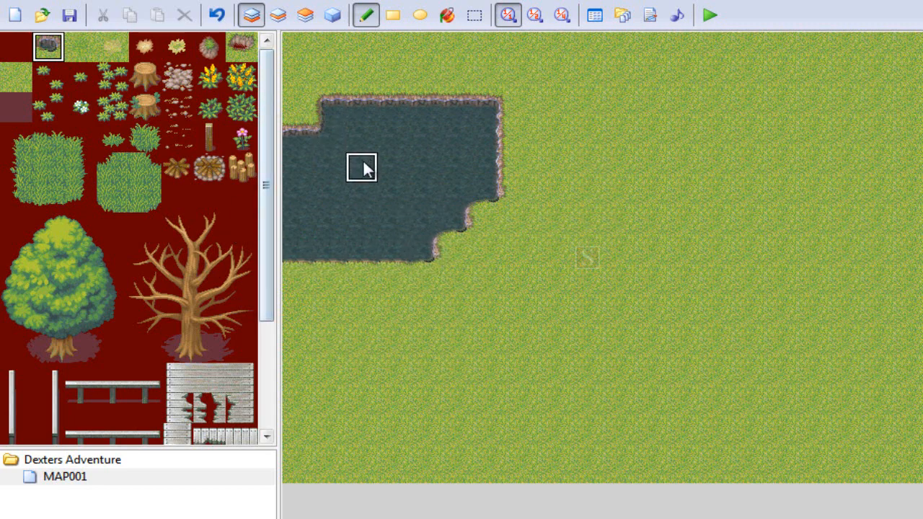
mouse_move(6, 220)
left_mouse_down()
mouse_move(123, 383)
mouse_move(121, 351)
left_mouse_up()
left_click(372, 186)
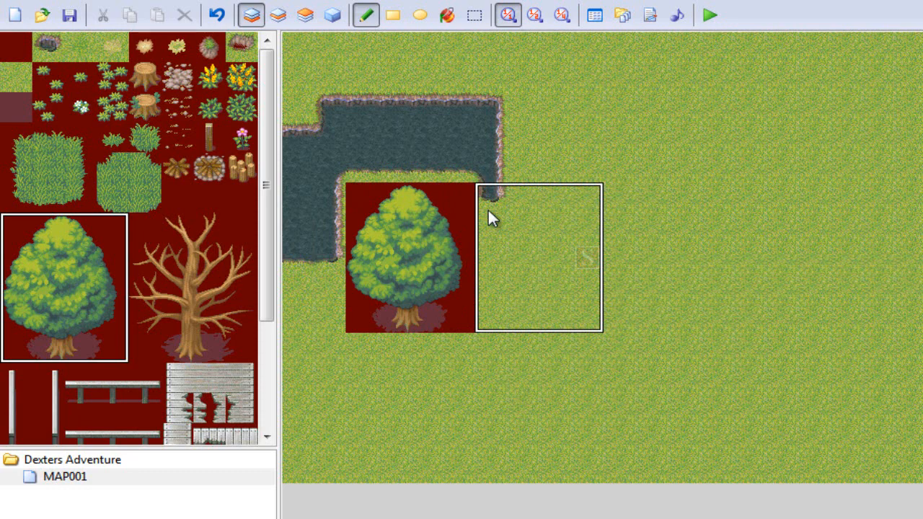
key("ctrl+z")
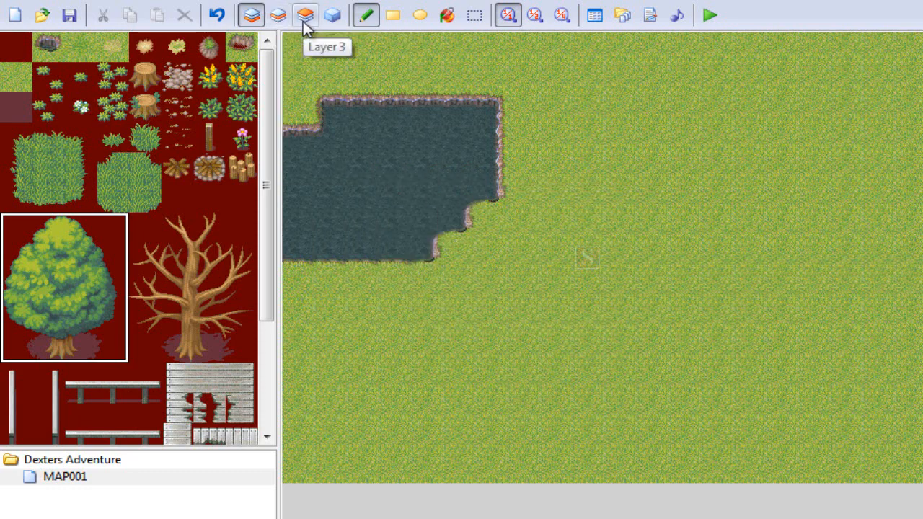
Step: Place the leafy tree on Layer 2 over the pond's lower edge and undo the extra tree placement
left_click(285, 18)
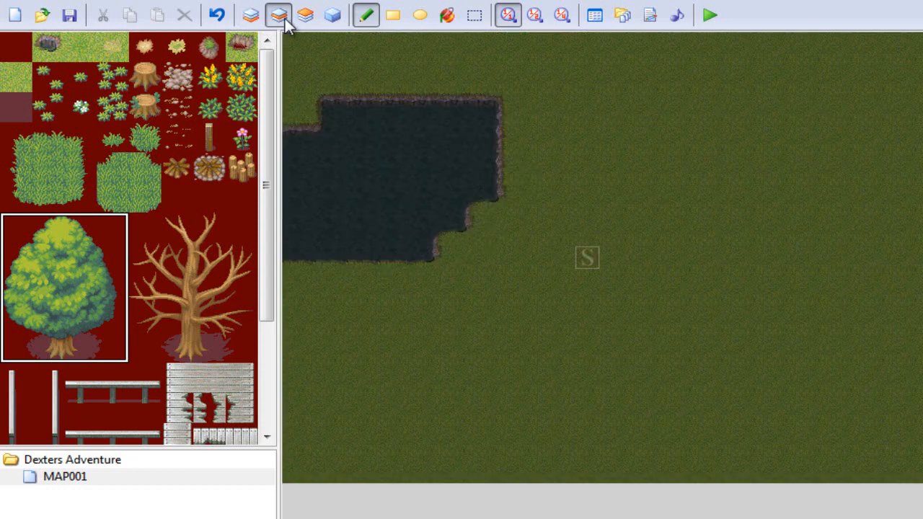
left_click(329, 189)
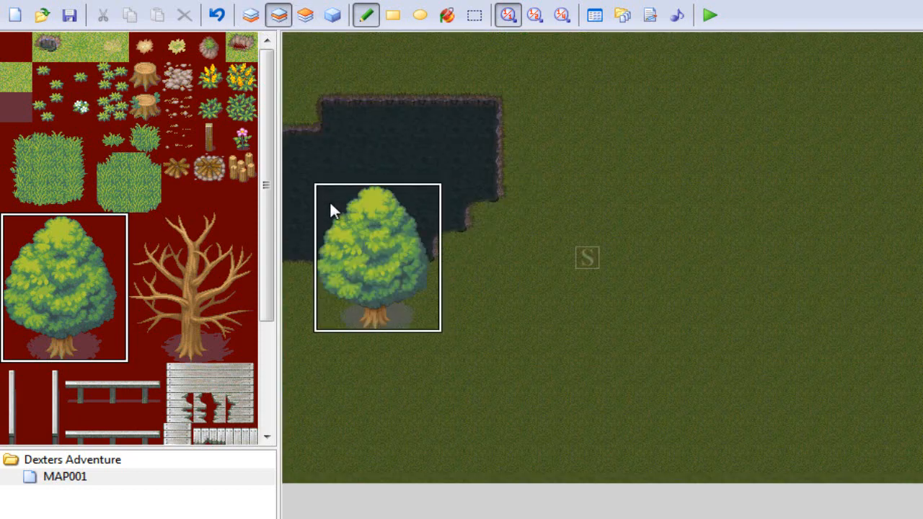
left_click(367, 240)
key("ctrl+z")
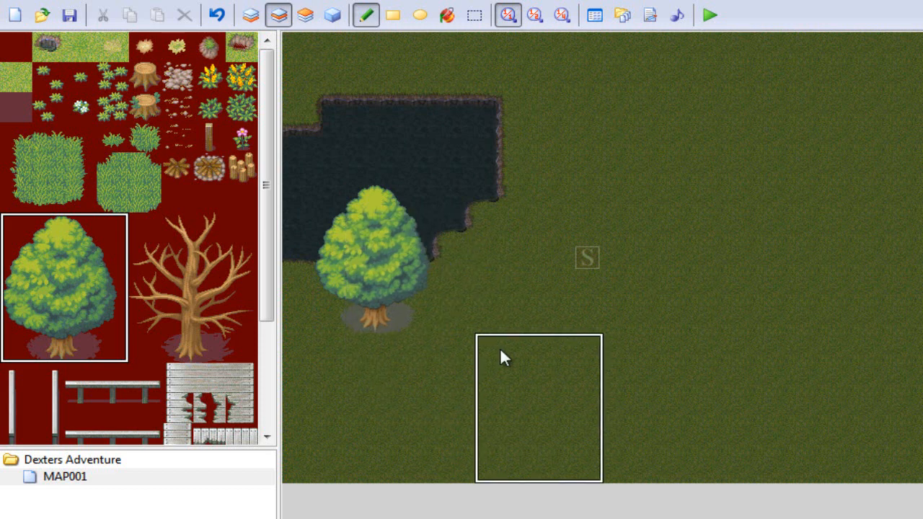
Step: Build two overlapping pairs of leafy trees beside the pond, with the rear trees on Layer 2 and the front ones on Layer 3
left_click(306, 14)
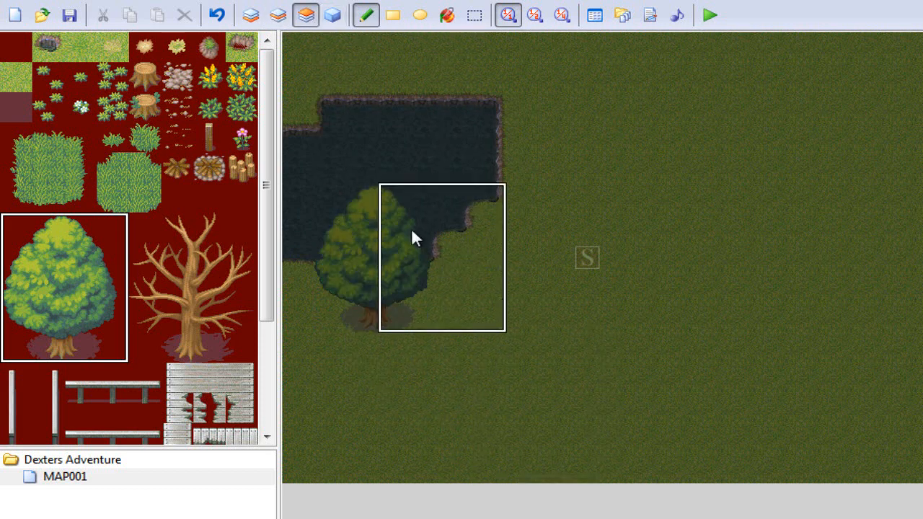
left_click(376, 242)
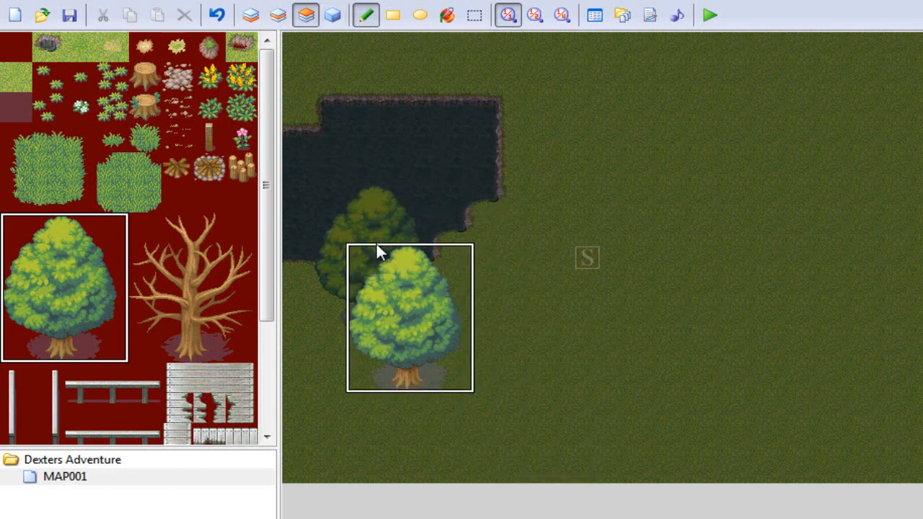
left_click(279, 14)
left_click(449, 173)
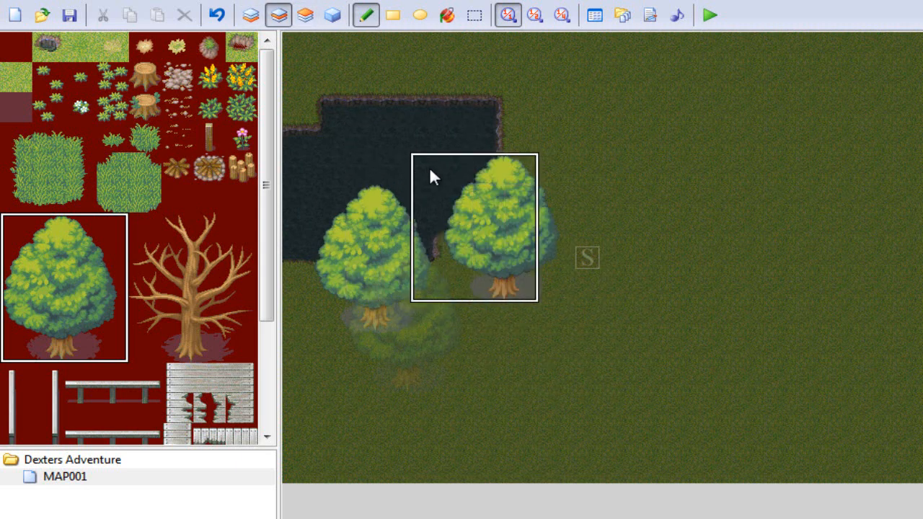
left_click(305, 15)
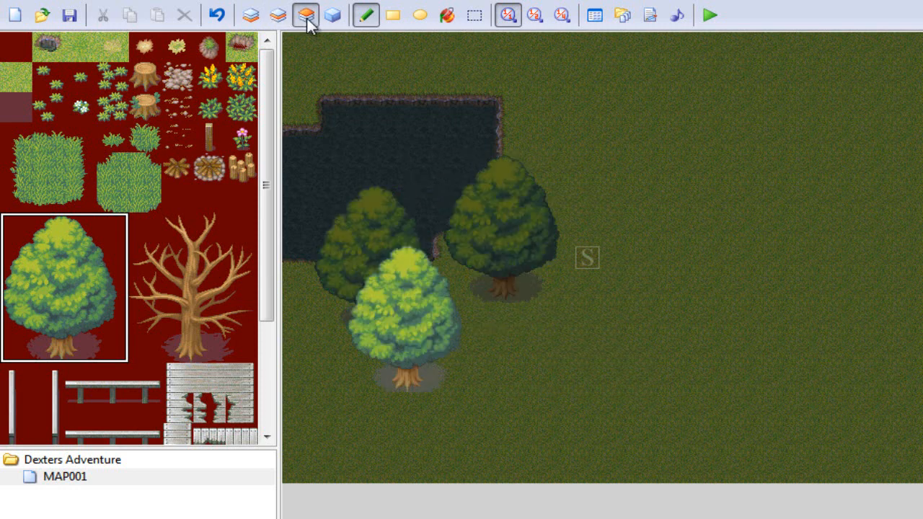
left_click(481, 225)
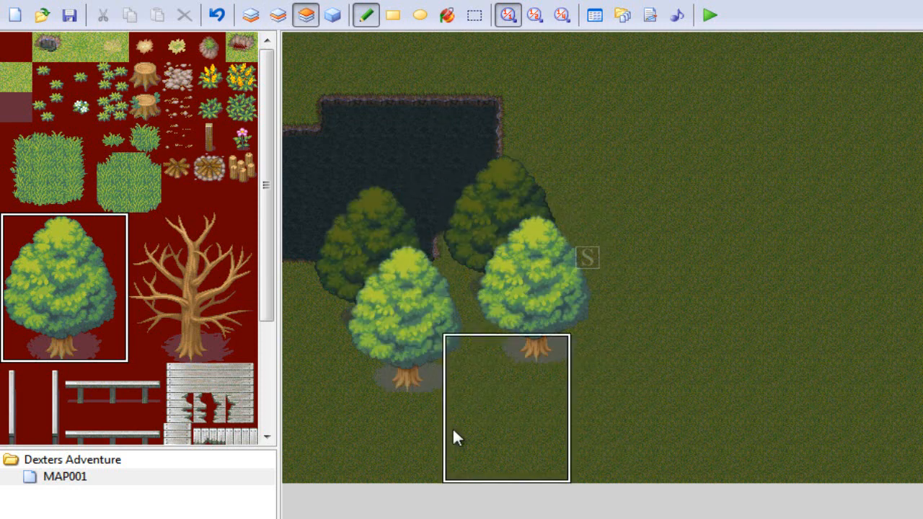
Step: View the map on the event layer and undo all the painted trees and the pond
left_click(334, 15)
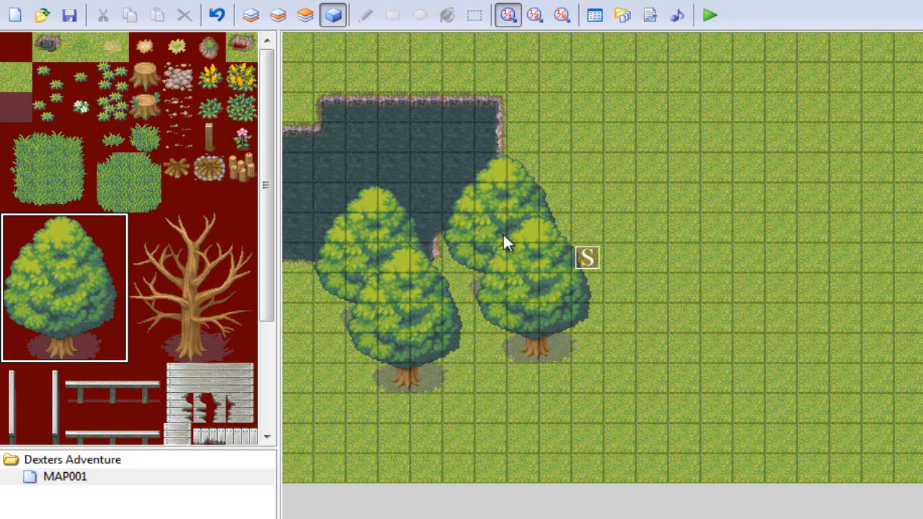
key("ctrl+z")
key("ctrl+z")
key("ctrl+z")
key("ctrl+z")
key("ctrl+z")
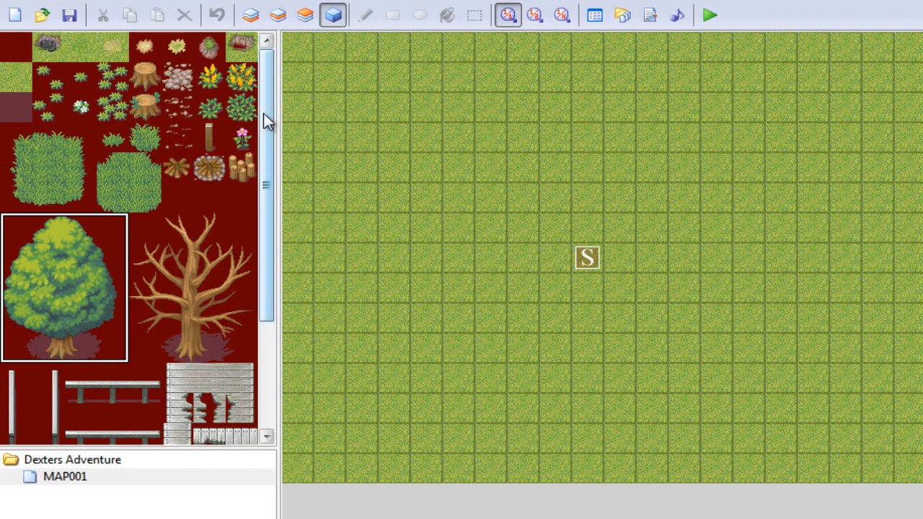
Step: Open the database and examine the actors' classes, graphics and parameter curves from Aluxes through Gloria
left_click_drag(263, 113, 345, 205)
left_click(594, 14)
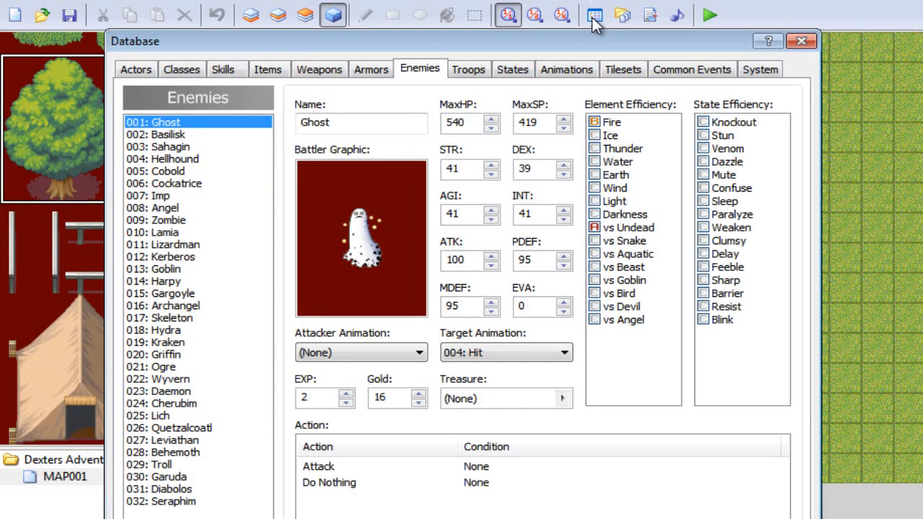
left_click(138, 72)
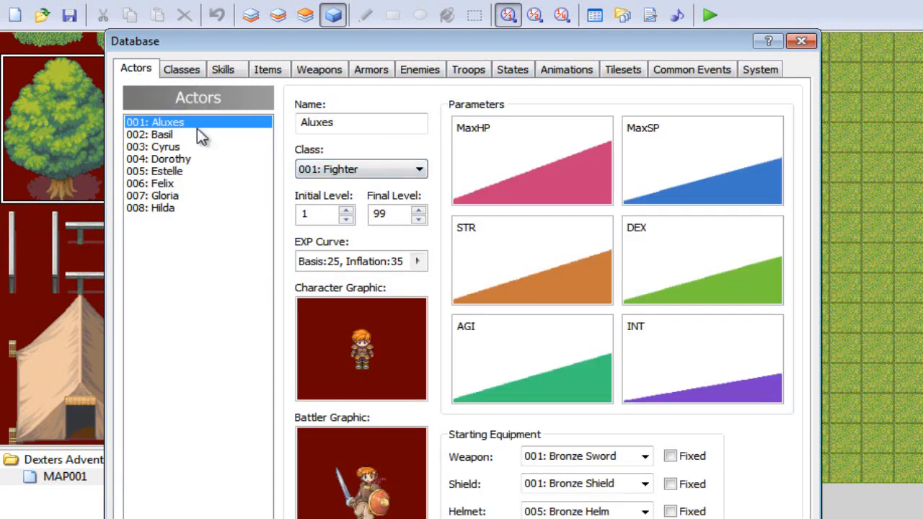
left_click(169, 146)
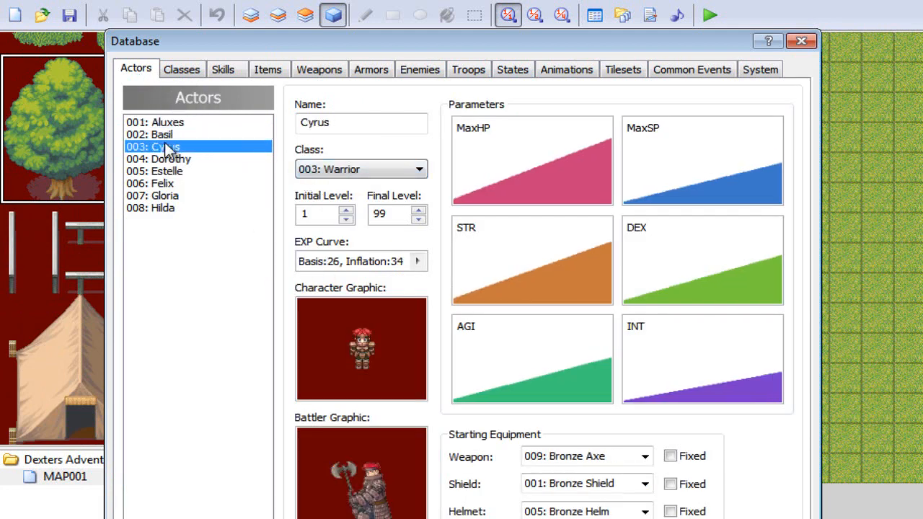
left_click(166, 137)
key("Down")
key("Down")
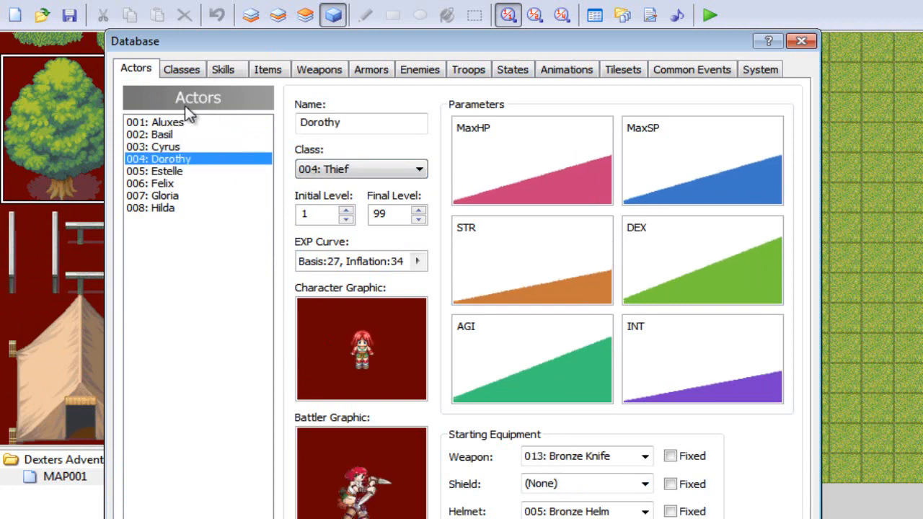
key("Down")
key("Down")
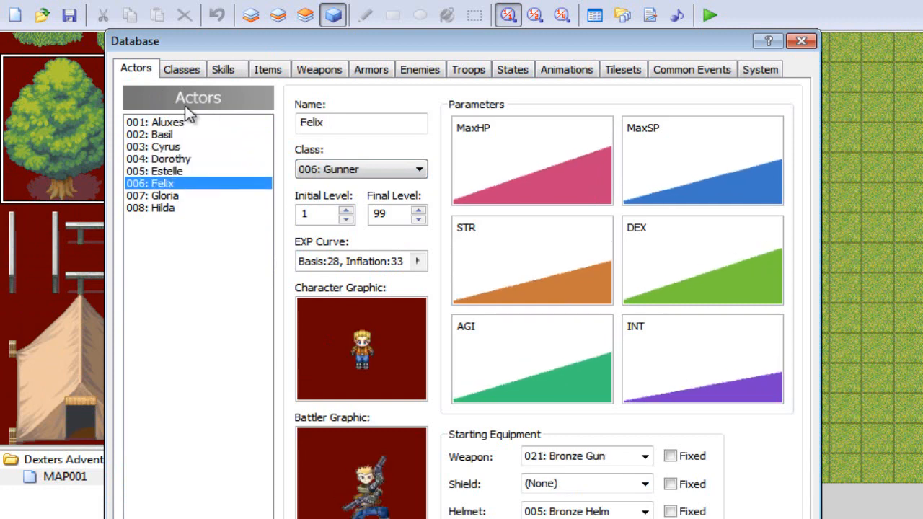
key("Down")
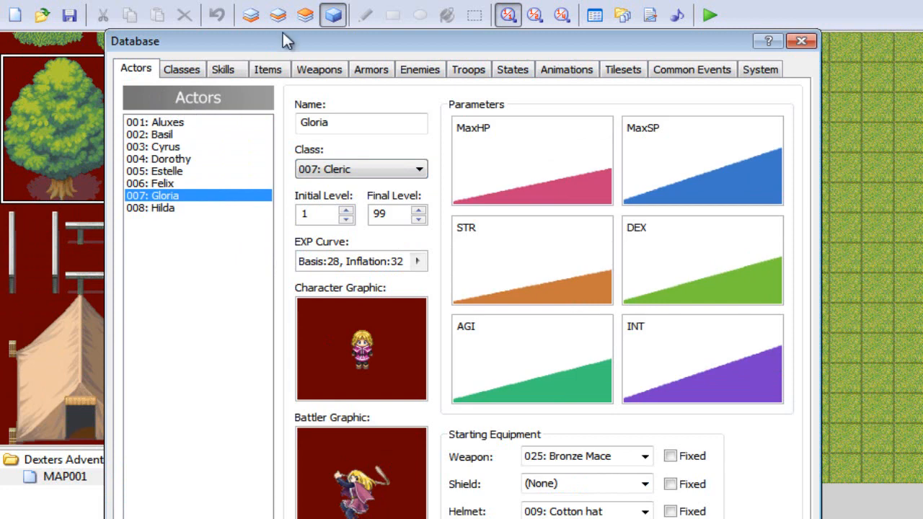
Step: Examine Hilda's graphics and starting equipment, and look through the database's class entries
left_click_drag(285, 36, 291, 0)
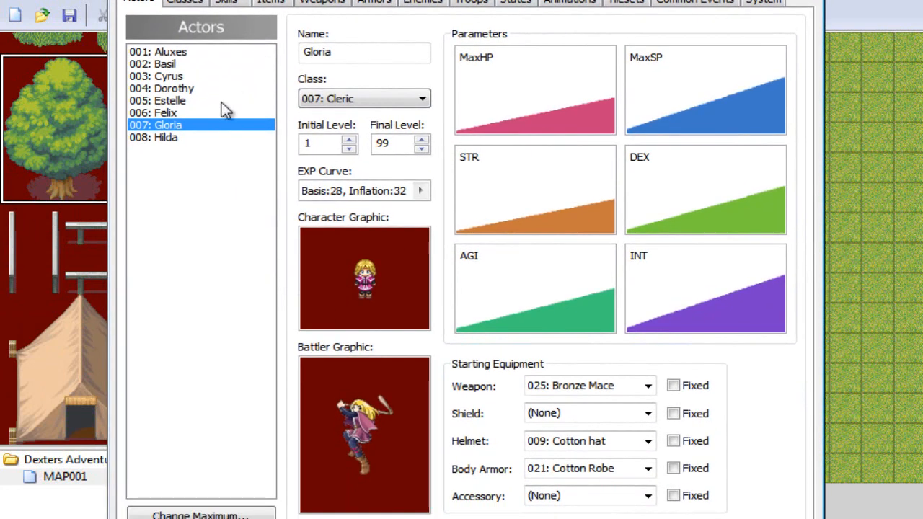
left_click(201, 138)
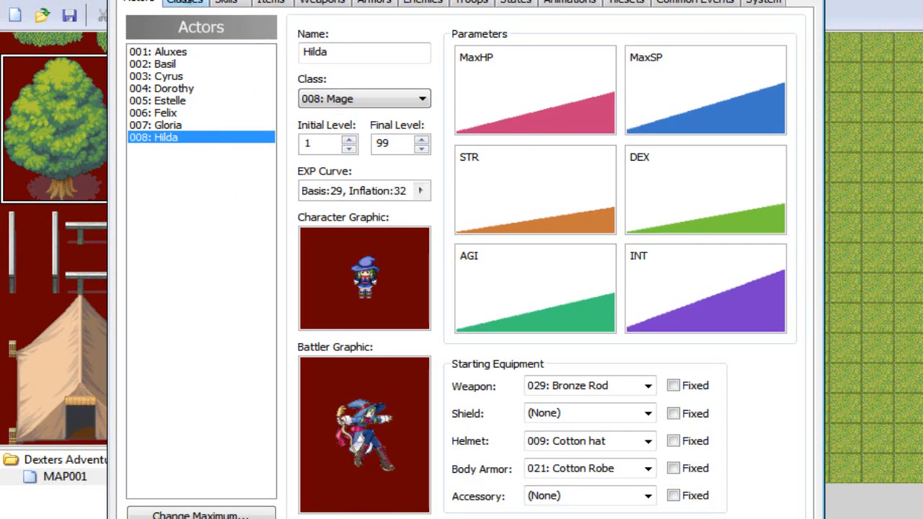
left_click(188, 3)
left_click(190, 64)
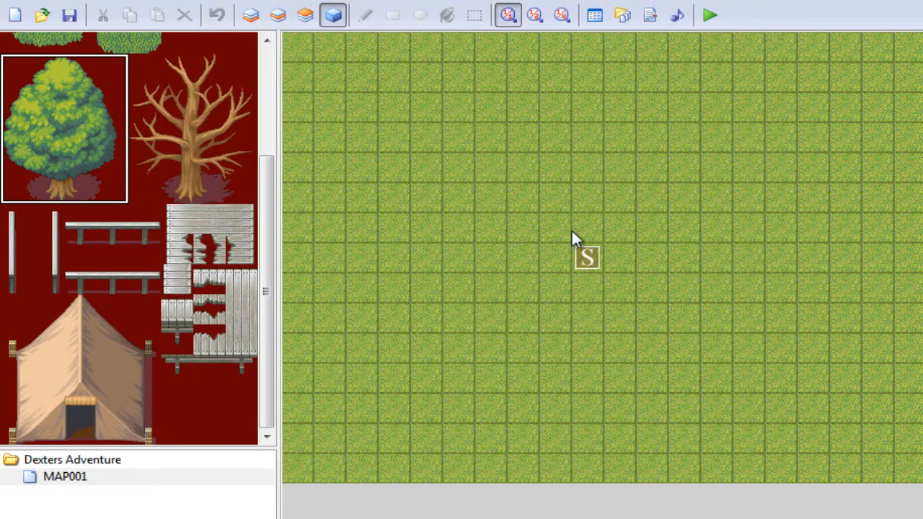
Step: Save the changes to Dexters Adventure and start a new game in a playtest
left_click(707, 17)
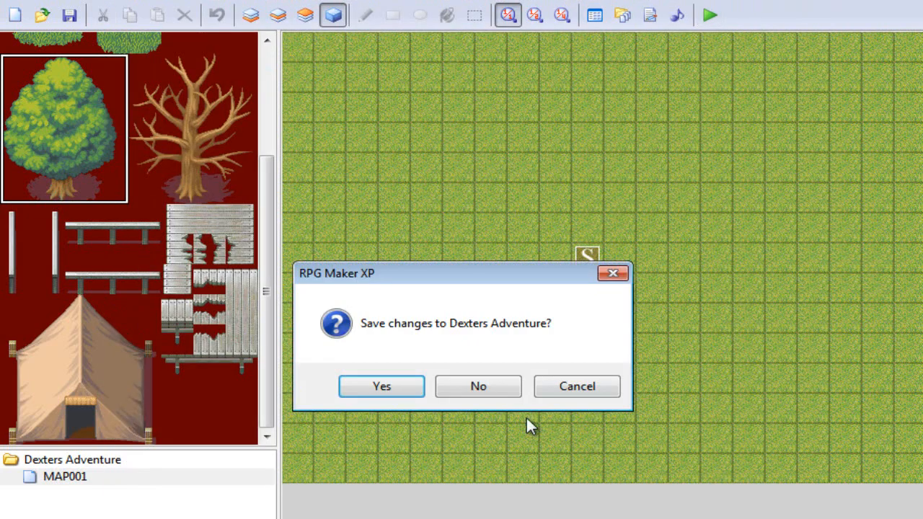
left_click(392, 386)
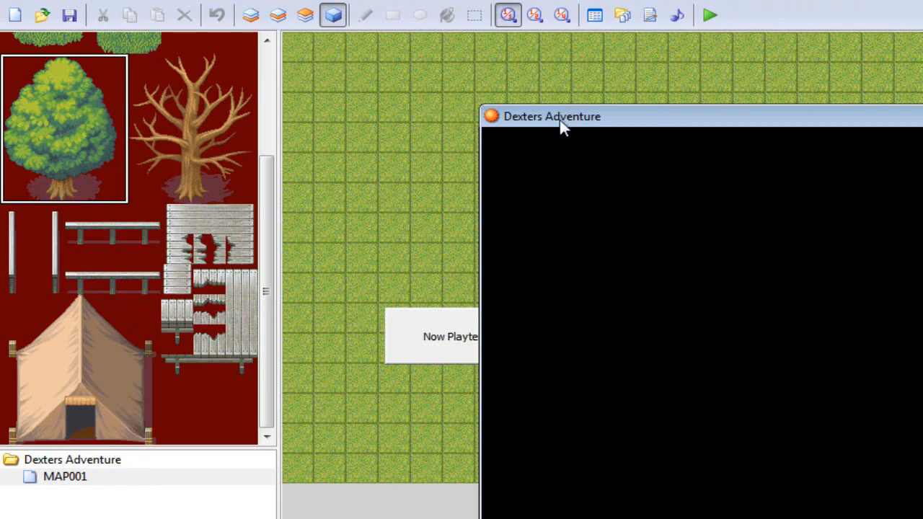
left_click_drag(610, 127, 320, 25)
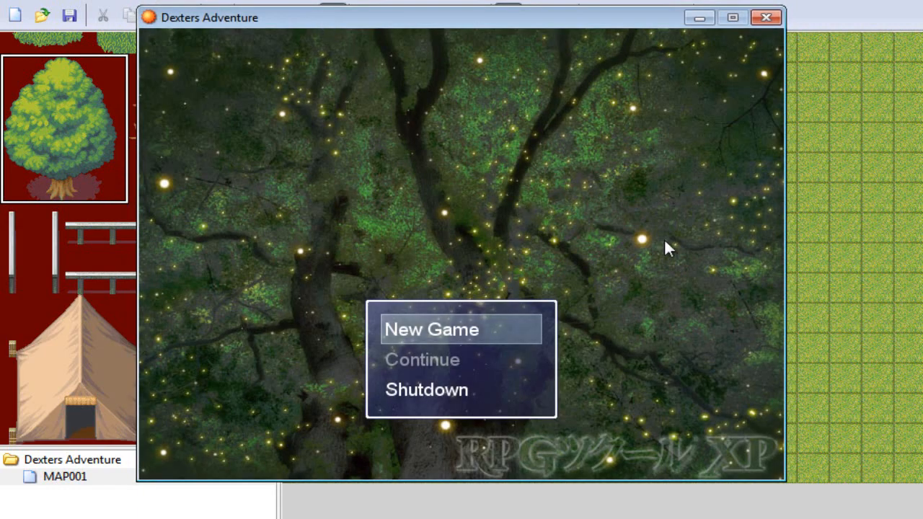
key("Return")
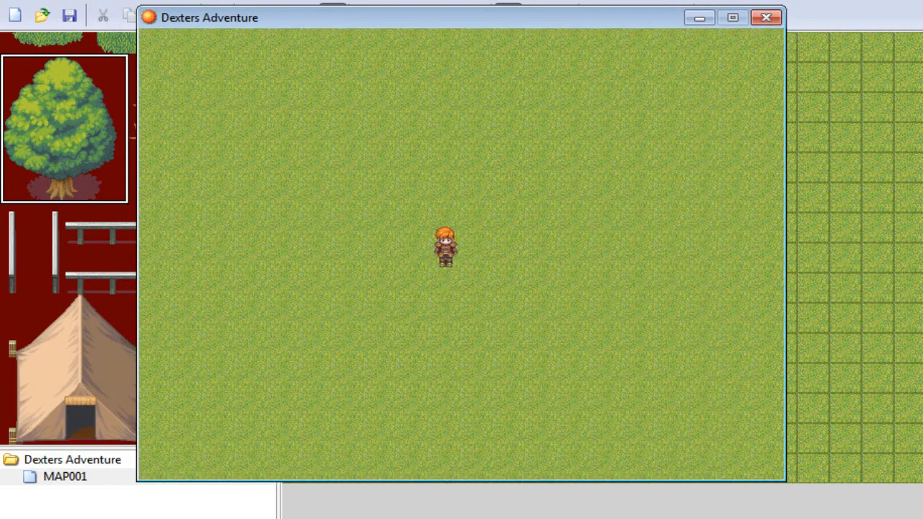
Step: Walk the hero back and forth on the map, view the in-game party menu, and end the playtest
key("Left")
key("Left")
key("Right")
key("Right")
key("Escape")
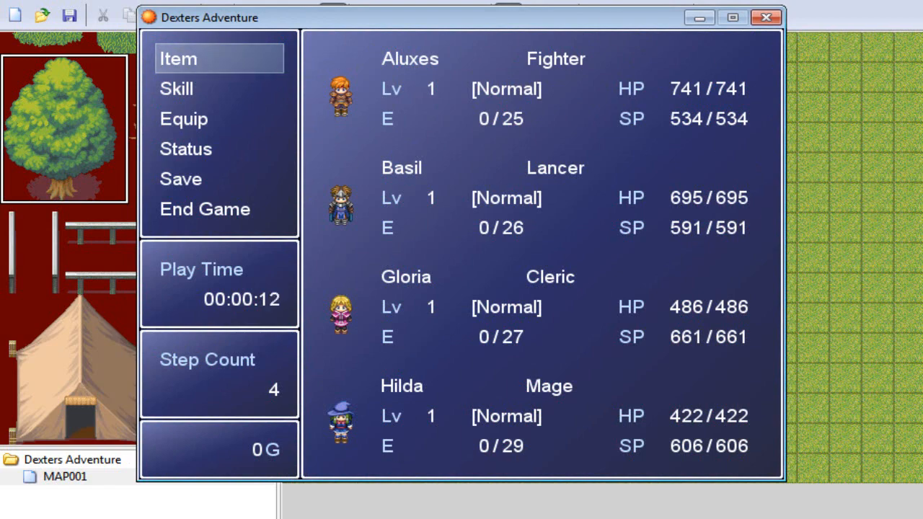
left_click(767, 17)
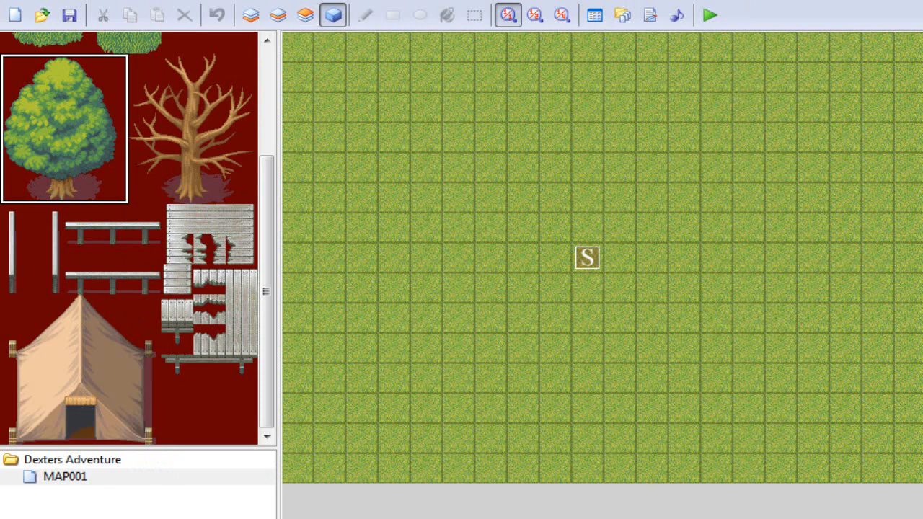
Step: Open the database and rename the first actor, Aluxes, as Dexter
left_click(595, 15)
left_click(131, 75)
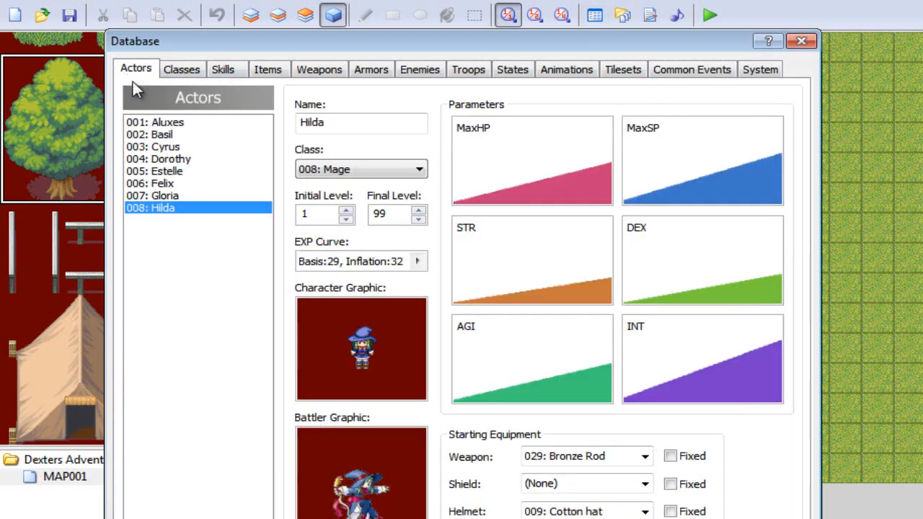
left_click(161, 123)
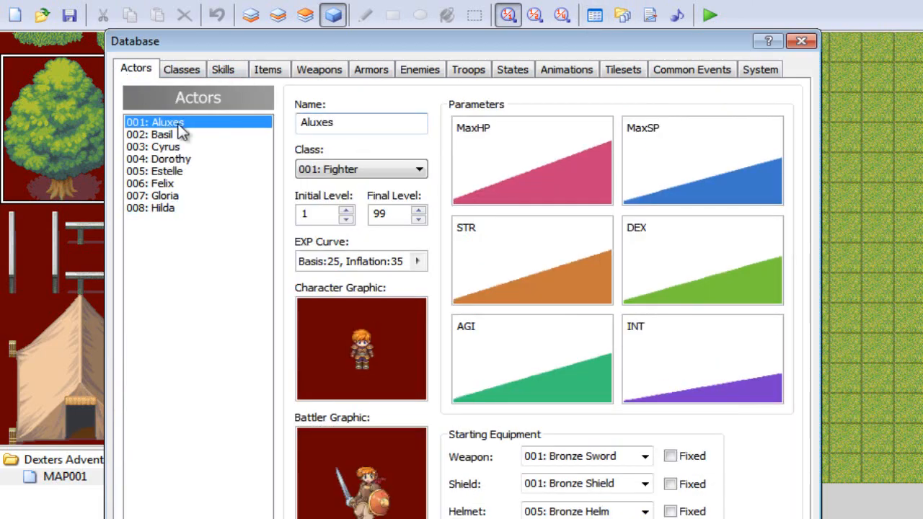
double_click(381, 121)
type("De")
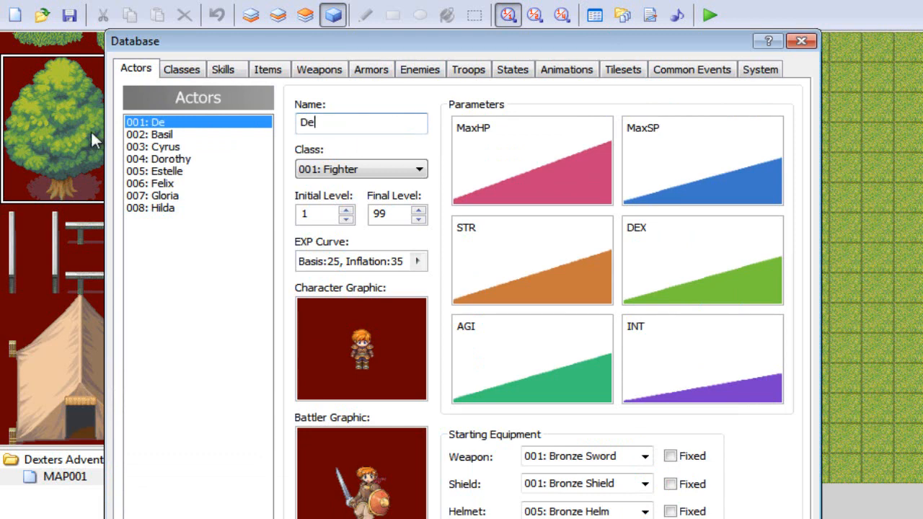
type("xter")
Step: Rename the second actor, Basil, as Buddy and the third actor, Cyrus, as Dude
left_click(182, 135)
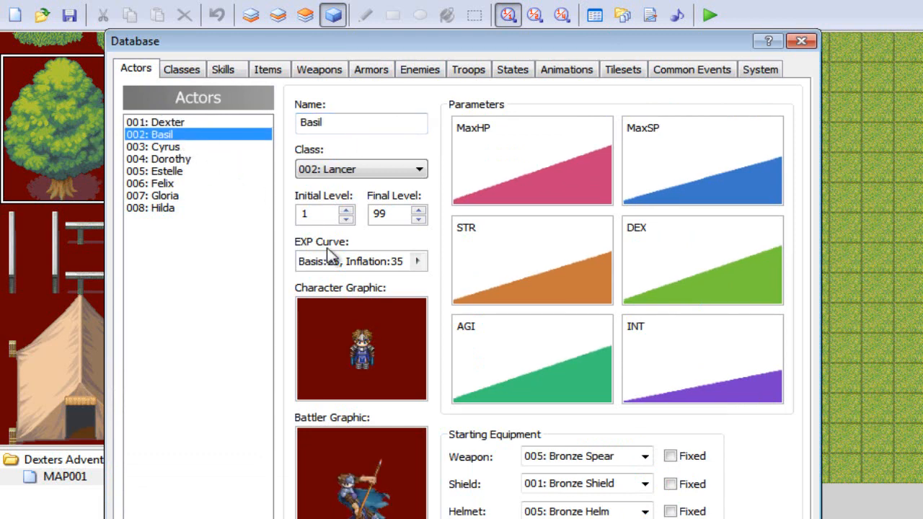
double_click(340, 120)
type("Buddy")
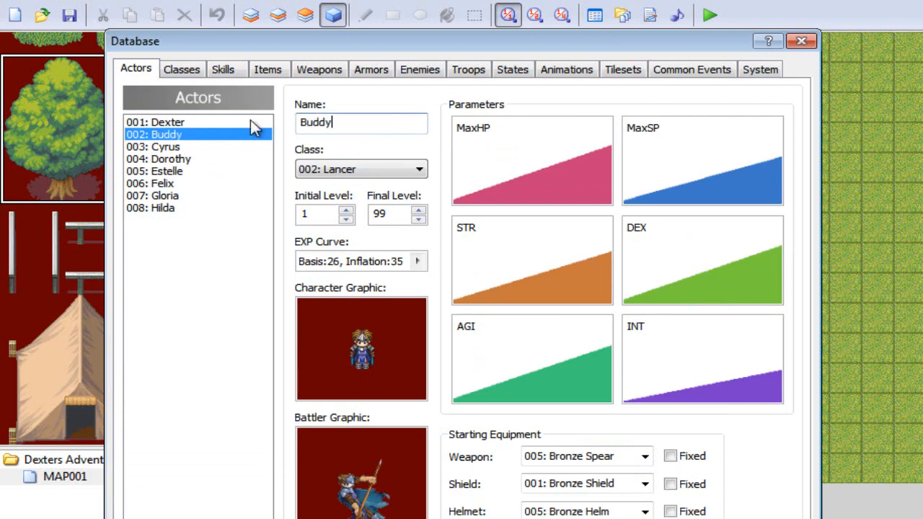
left_click(237, 139)
left_click(236, 148)
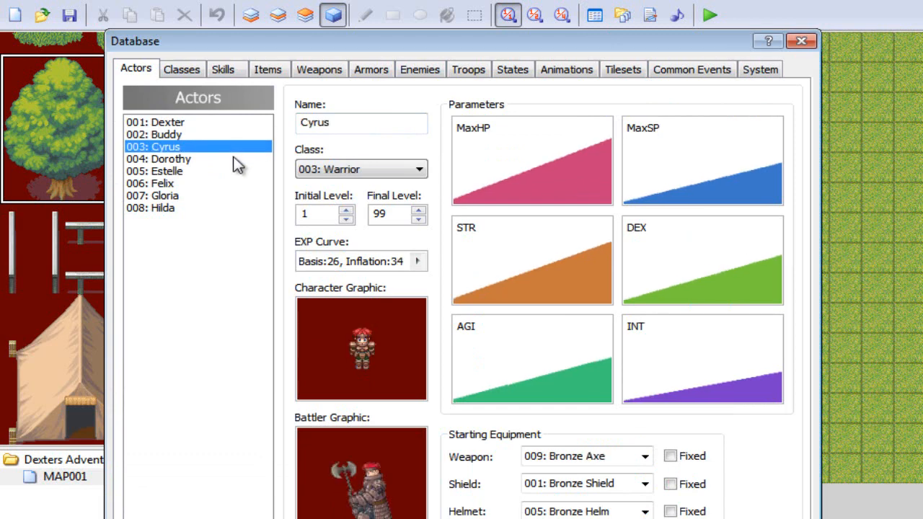
double_click(367, 129)
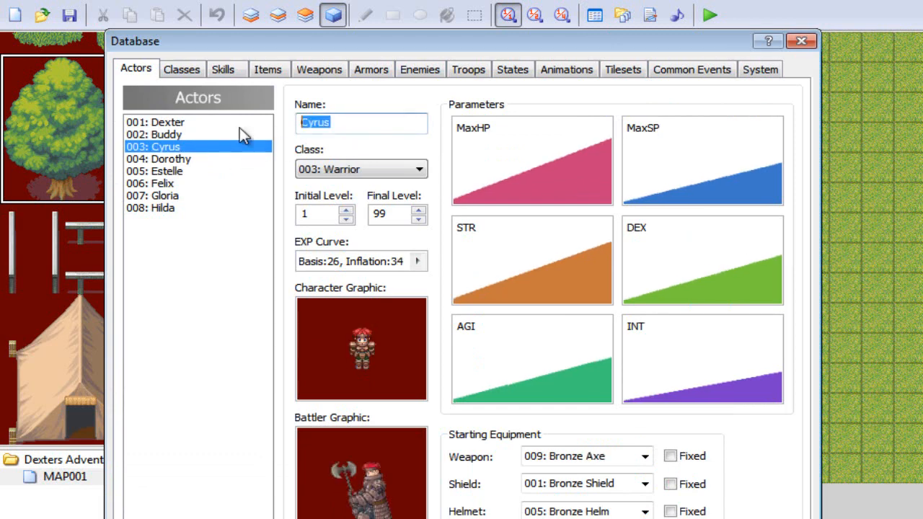
type("Dude")
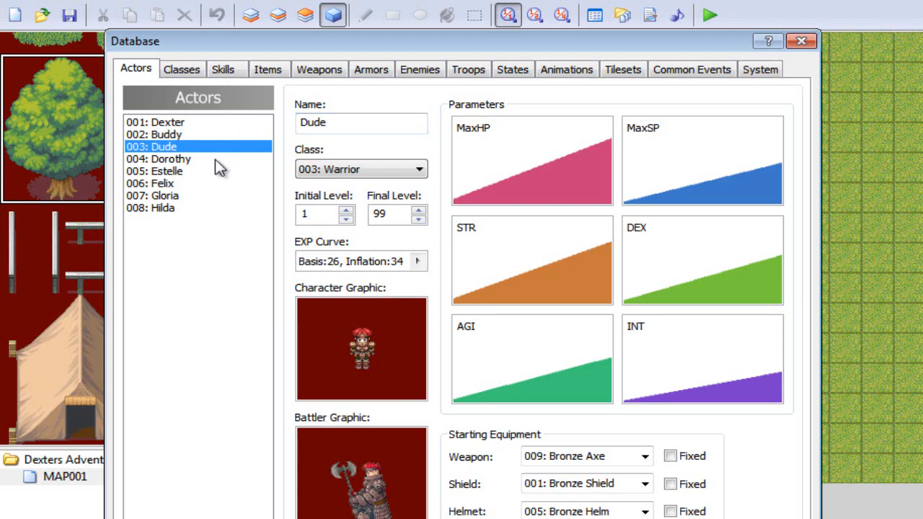
Step: Rename the fourth actor, Dorothy, as Maria
left_click(219, 163)
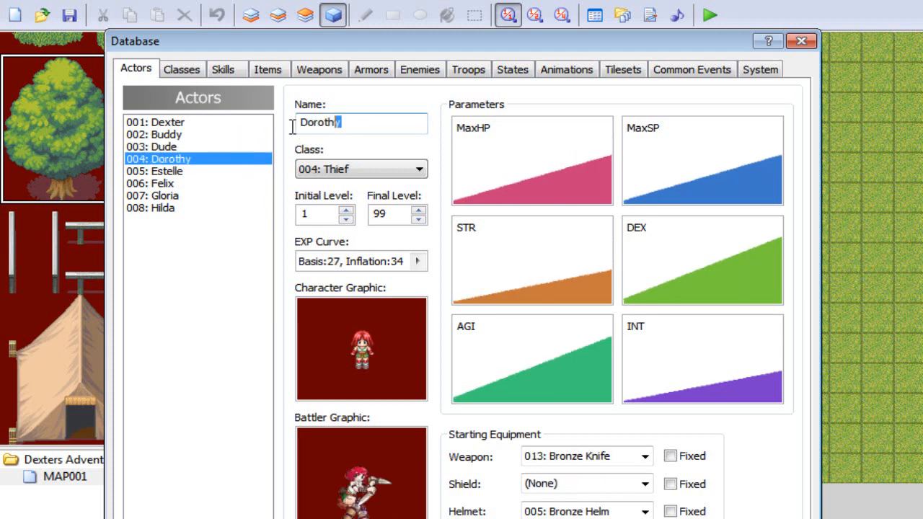
double_click(335, 124)
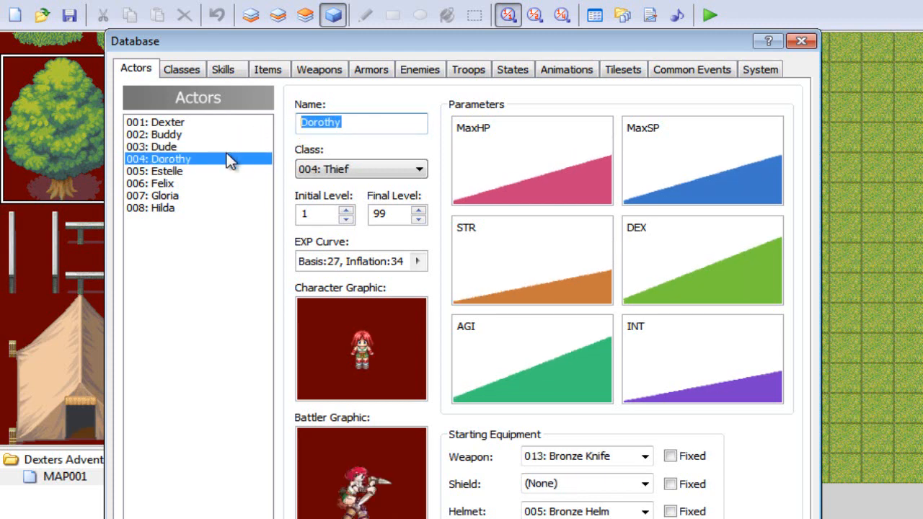
type("Maria")
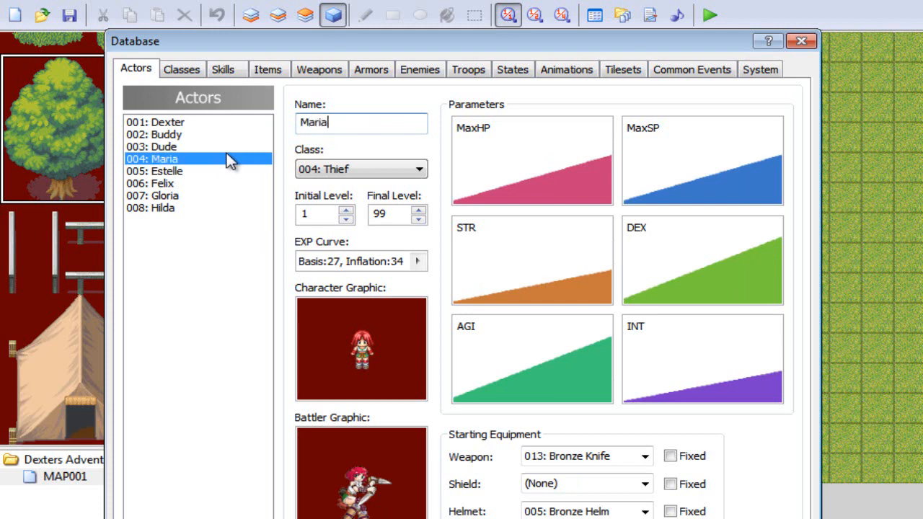
Step: Compare the class, graphics and starting equipment of the actors Dexter and Maria
left_click(178, 122)
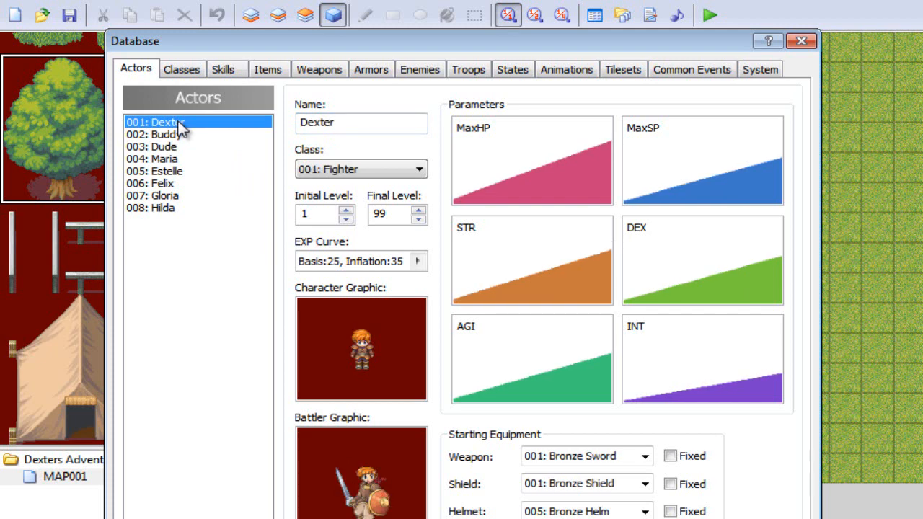
left_click_drag(336, 43, 336, 10)
left_click(215, 122)
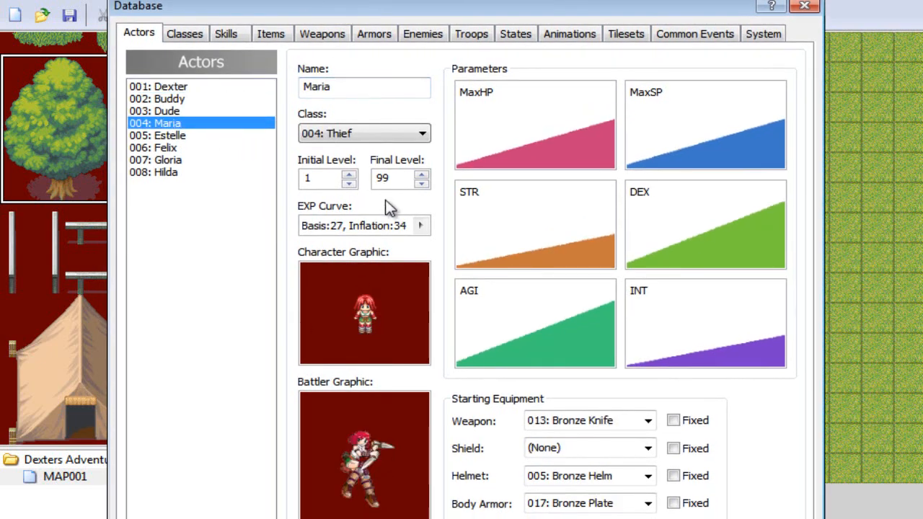
left_click(165, 88)
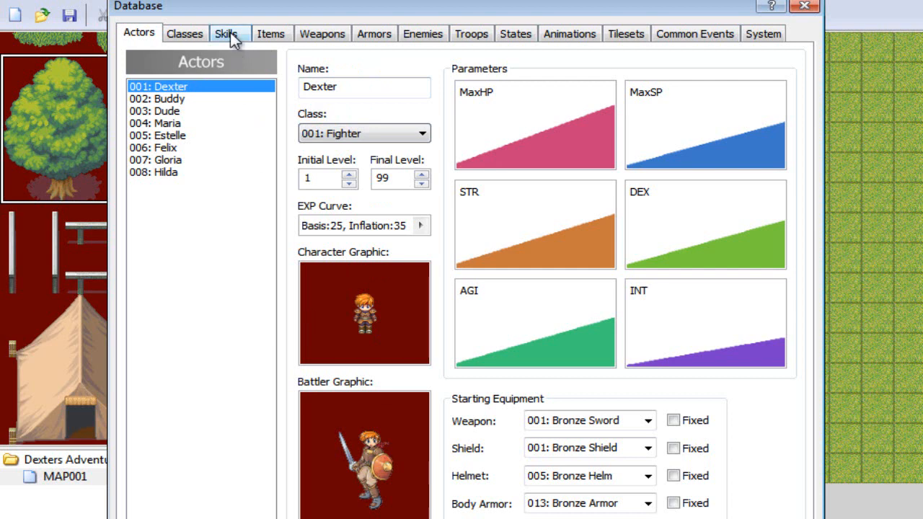
Step: Examine the Potion's item settings and its available scope options, leaving the scope at One Ally
left_click(267, 34)
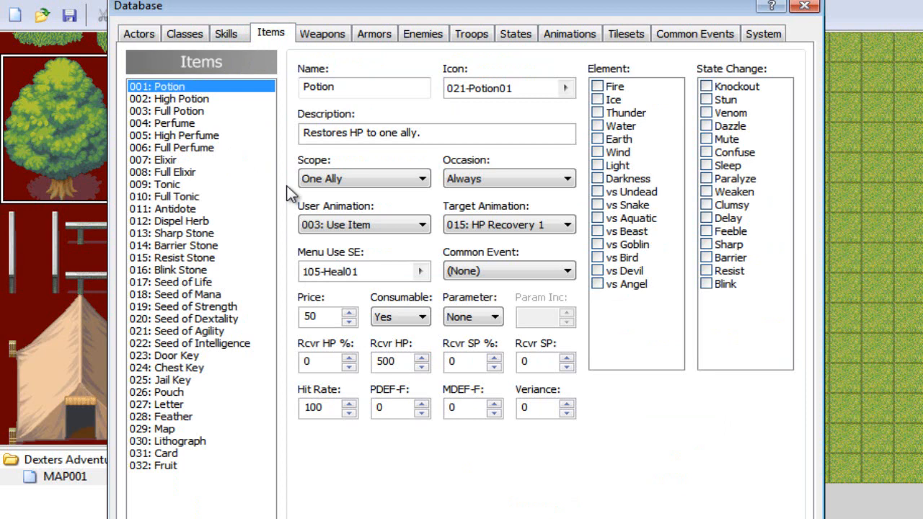
left_click_drag(309, 10, 313, 0)
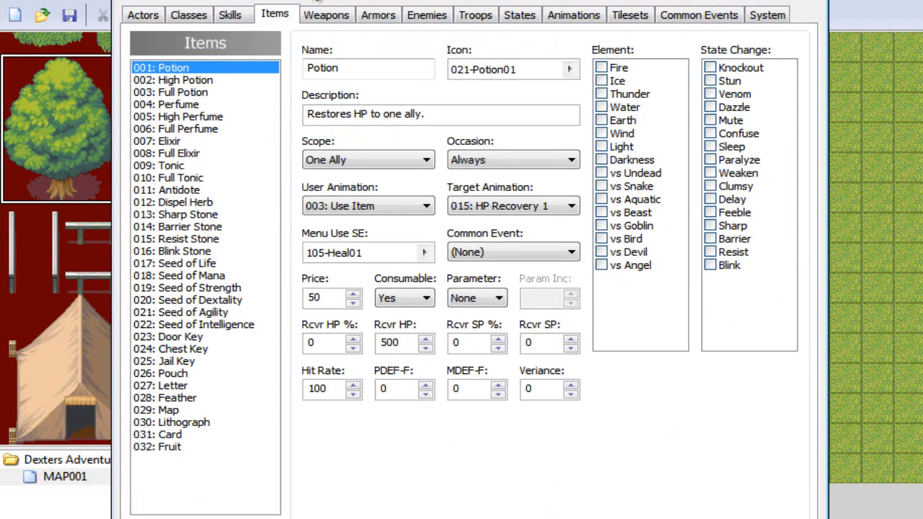
left_click(317, 160)
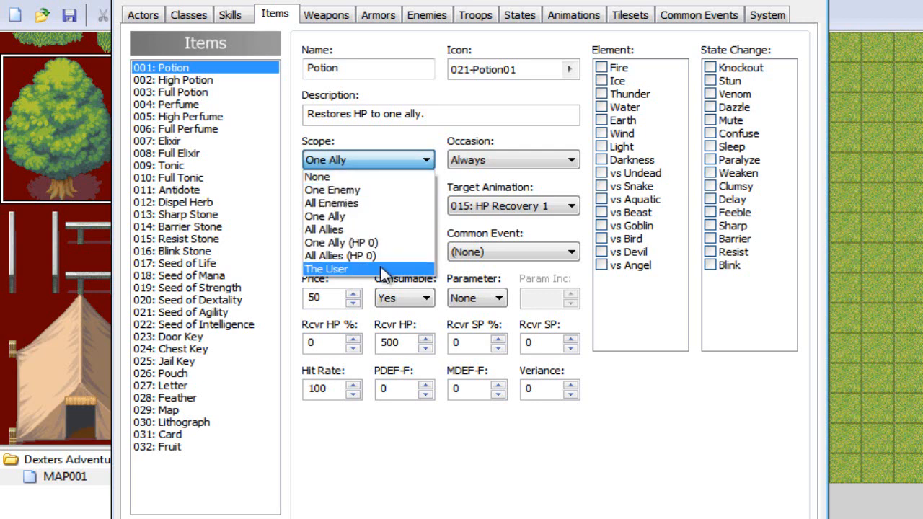
left_click(369, 144)
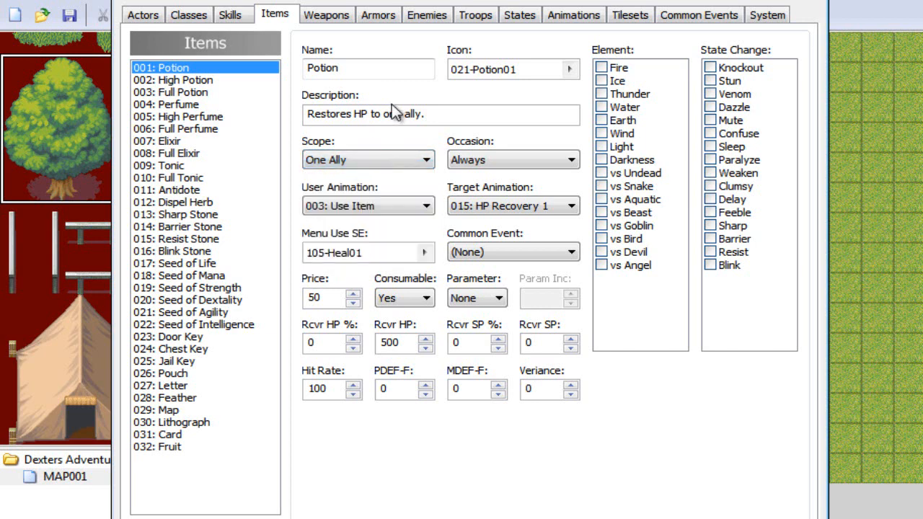
Step: Look through the item entries from High Potion to Full Tonic, examining their descriptions, prices and recovery values
left_click(229, 82)
key("Down")
key("Down")
key("Down")
key("Down")
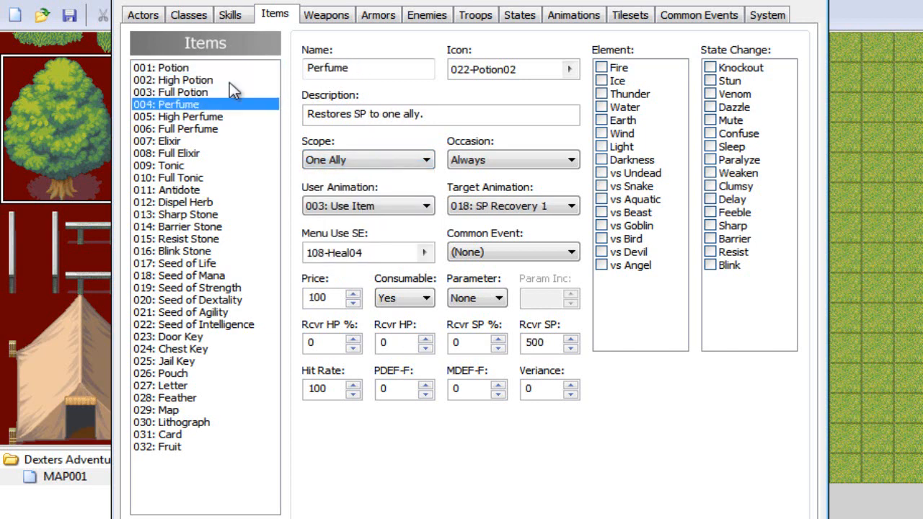
key("Down")
key("Down")
key("Down")
key("Down")
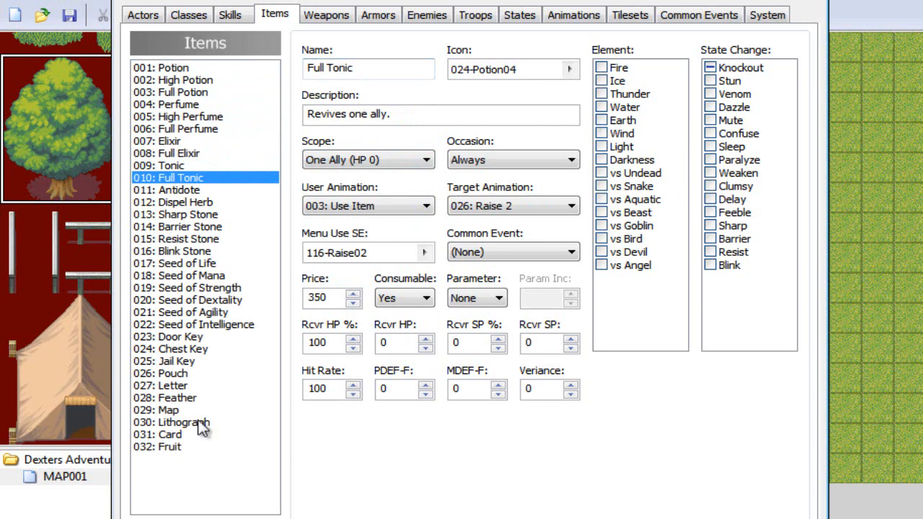
Step: Raise the maximum number of items in the database to 35
left_click_drag(425, 1, 429, 0)
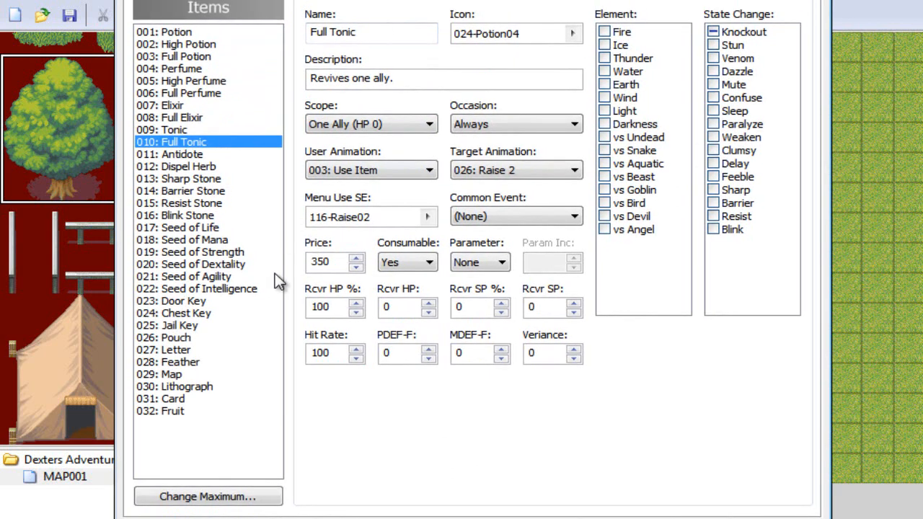
left_click(194, 496)
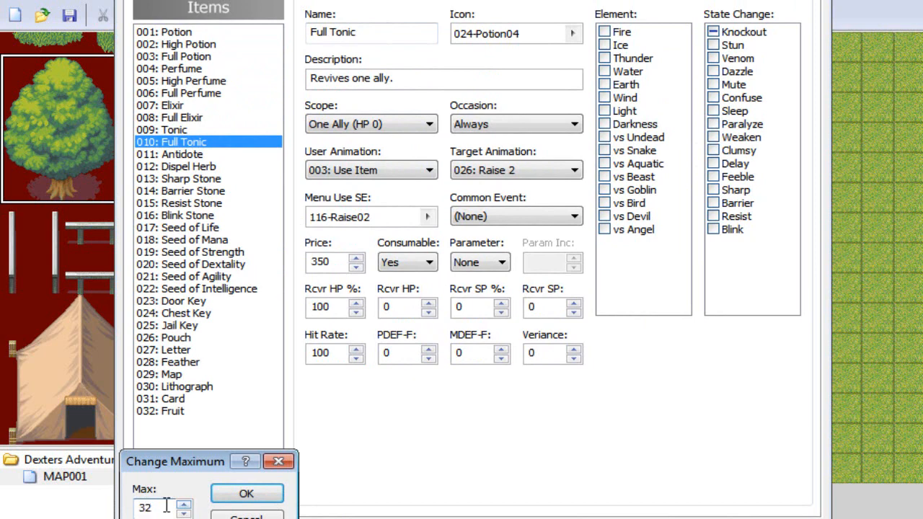
type("35")
key("Return")
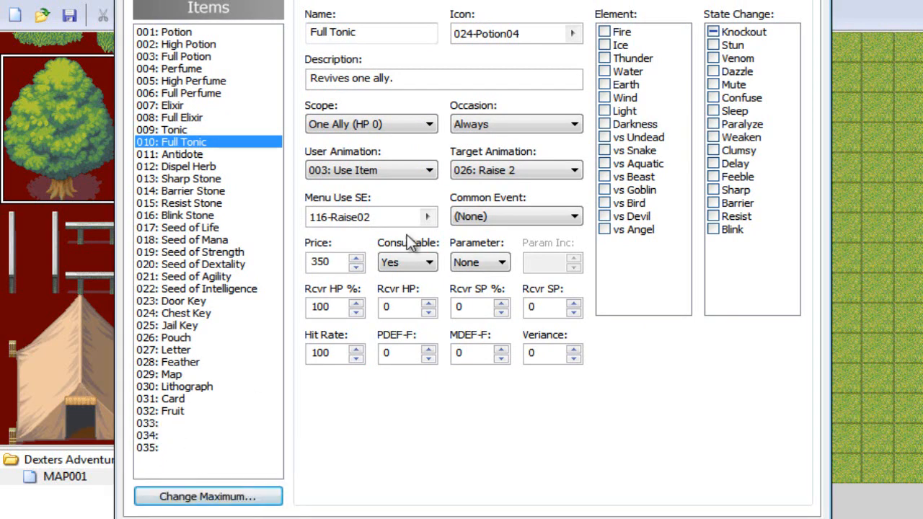
Step: Look through the weapon entries from Bronze Sword to Steel Rod, examining their prices, attack values and animations
left_click_drag(489, 0, 473, 5)
left_click(325, 22)
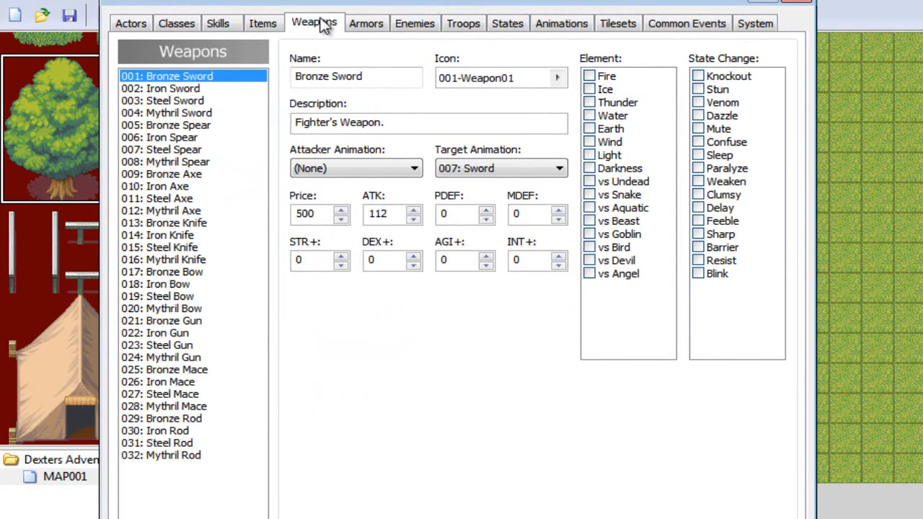
left_click(191, 139)
left_click(195, 148)
key("Down")
key("Down")
key("Down")
key("Down")
key("Down")
key("Down")
key("Down")
key("Down")
key("Down")
key("Down")
key("Down")
key("Down")
key("Down")
key("Down")
key("Down")
key("Down")
key("Down")
key("Down")
key("Down")
key("Down")
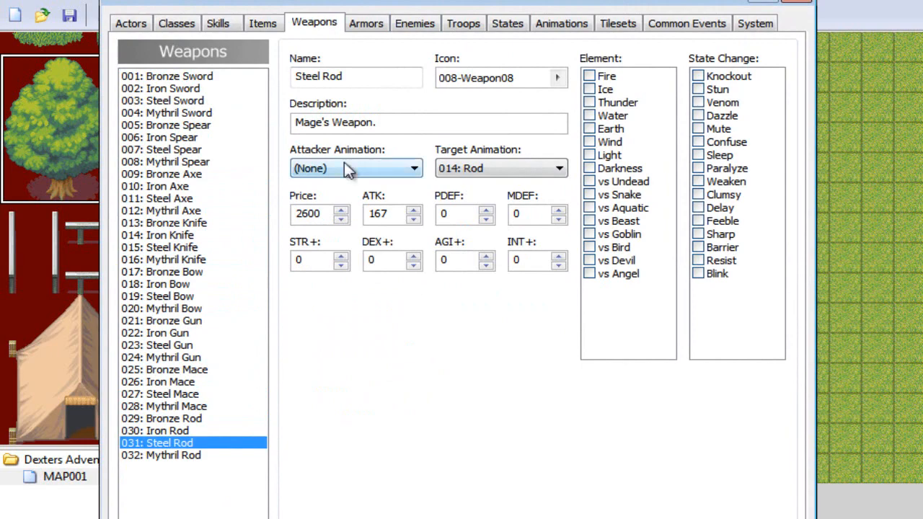
Step: Glance at the armor entries and look through the enemies from Ghost to Seraphim, examining their battler graphics and stats
left_click(371, 23)
left_click(432, 26)
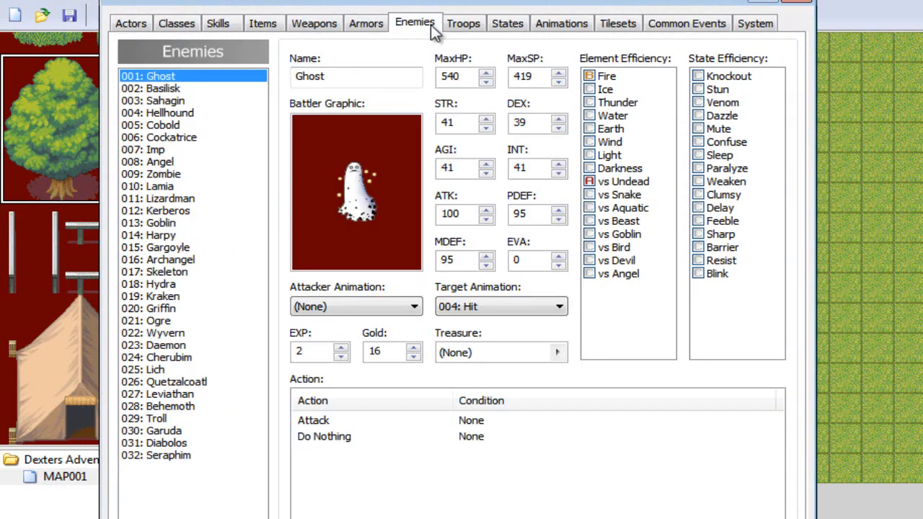
key("Down")
key("Down")
key("Down")
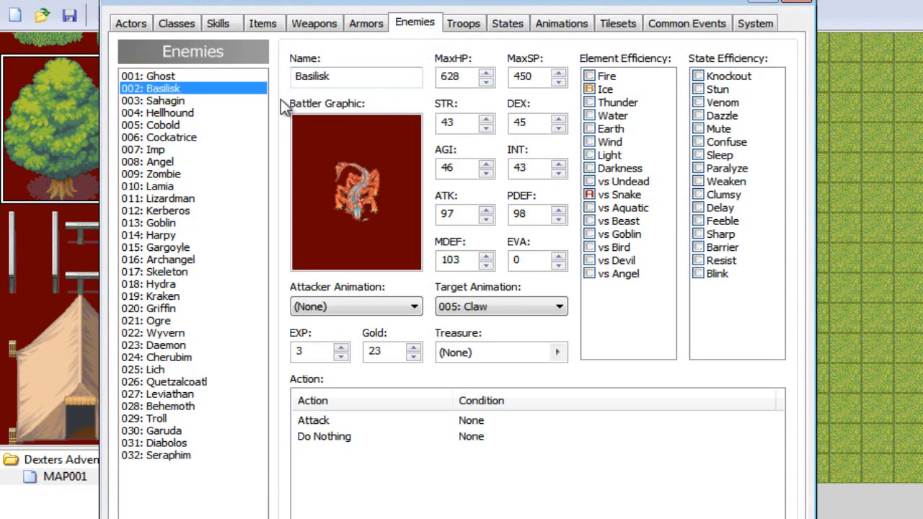
key("Down")
key("Down")
key("Down")
key("Down")
key("Down")
key("Down")
key("Down")
key("Down")
key("Down")
key("Down")
key("Down")
key("Down")
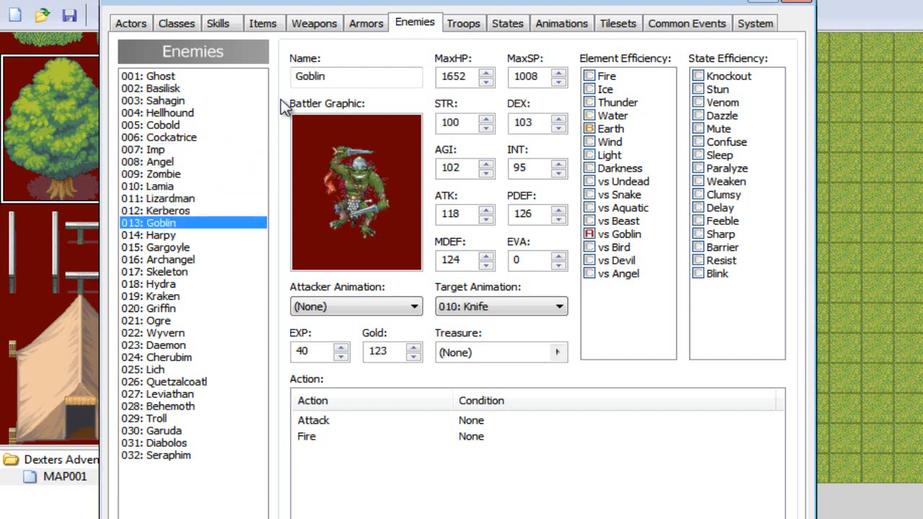
key("Down")
key("Down")
key("Down")
key("Down")
key("Down")
key("Down")
key("Down")
key("Down")
key("Down")
key("Down")
key("Down")
key("Down")
key("Down")
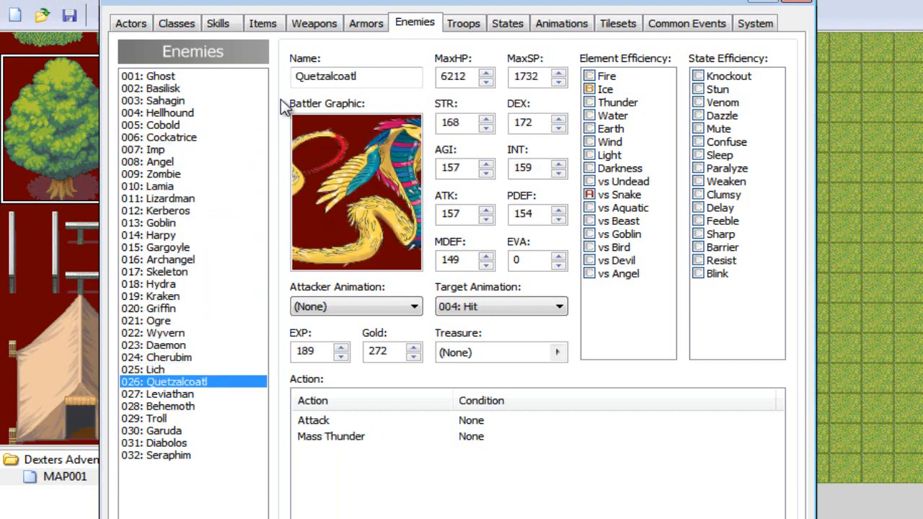
key("Down")
key("Down")
key("Down")
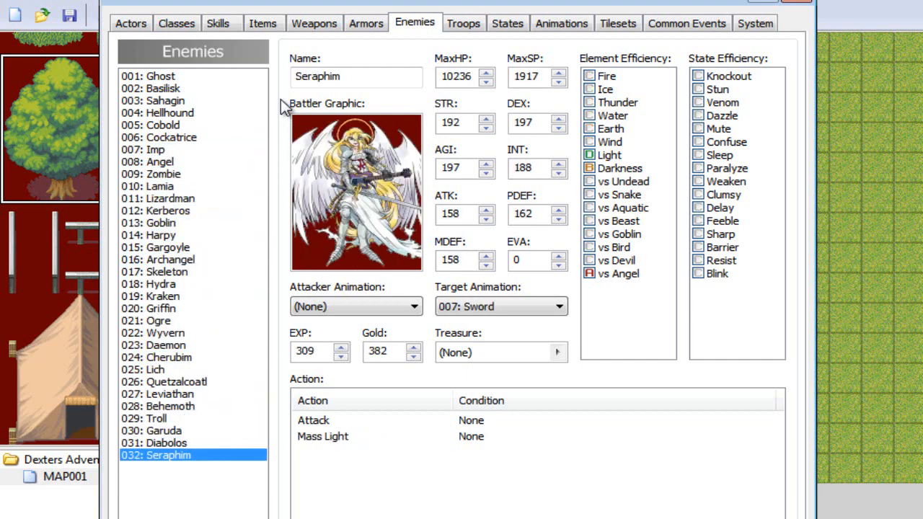
Step: Open the battler graphic choices for the Ghost enemy, skim the list and preview 001-Fighter01
left_click(209, 76)
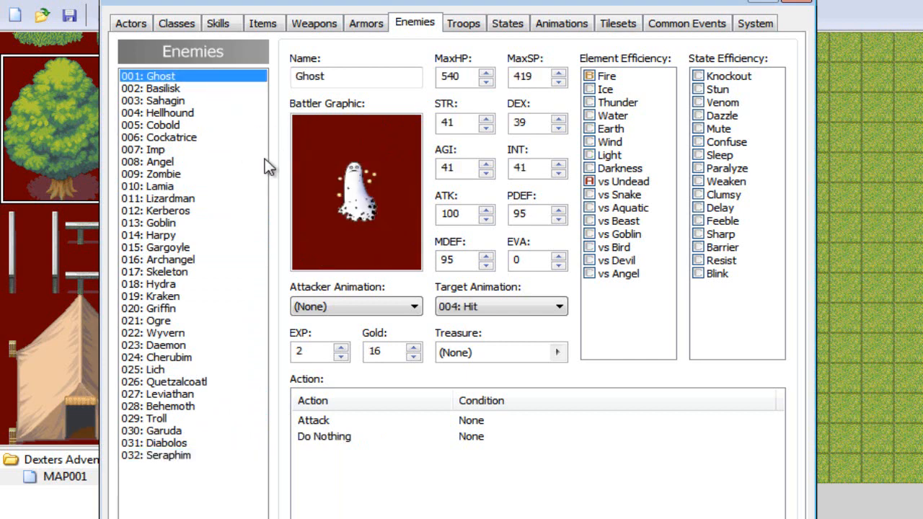
double_click(365, 189)
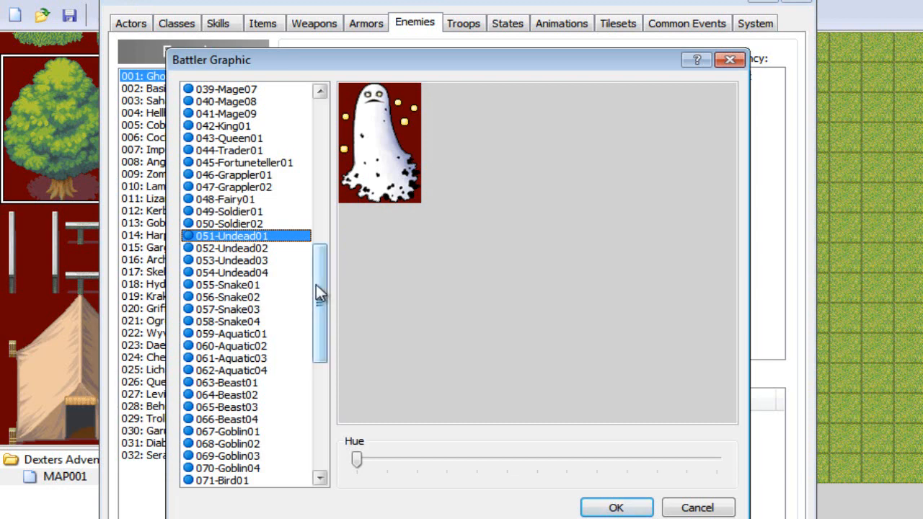
left_click_drag(319, 289, 291, 92)
left_click_drag(314, 160, 320, 345)
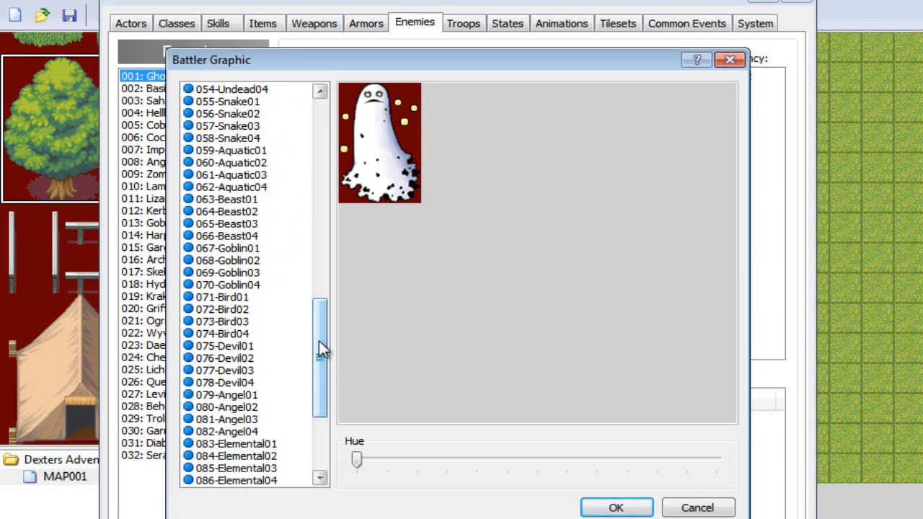
left_click_drag(318, 341, 301, 98)
left_click(302, 102)
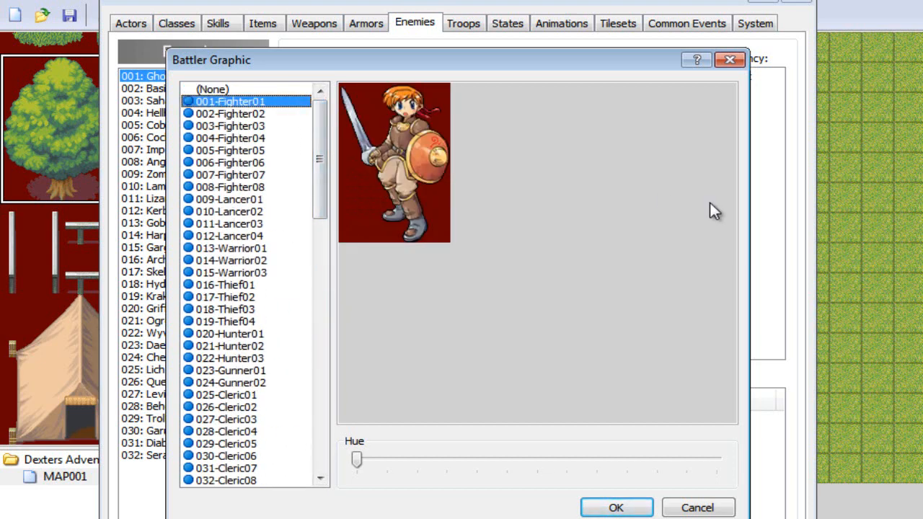
Step: Preview the fighter and lancer battler graphics in sequence and return to 001-Fighter01
key("Down")
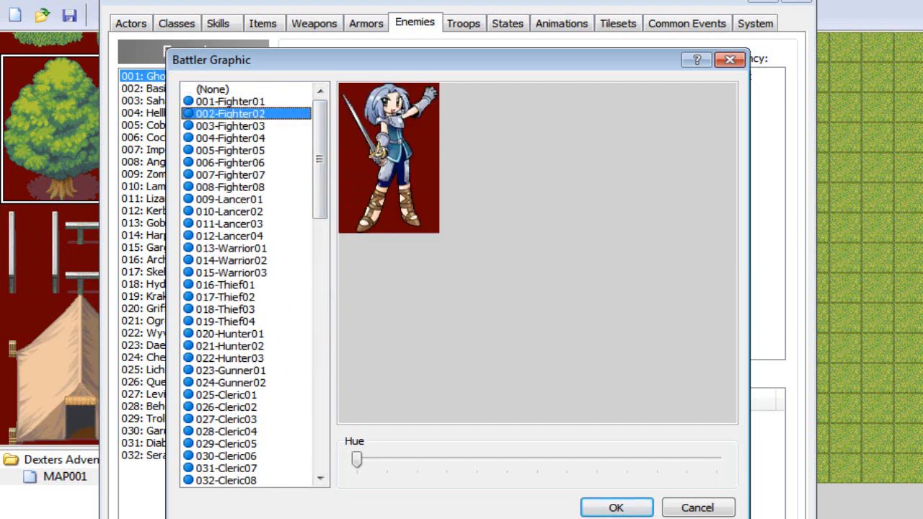
key("Down")
key("Down")
key("Down")
key("Down")
key("Down")
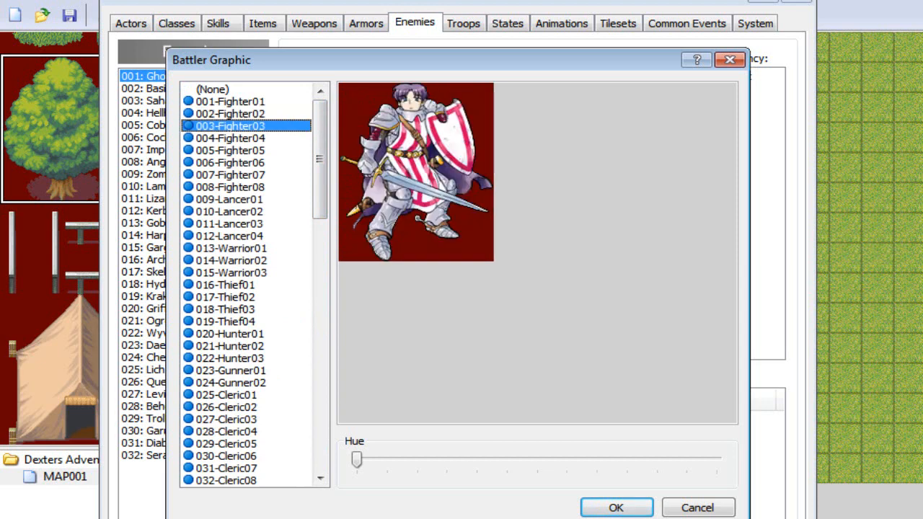
key("Down")
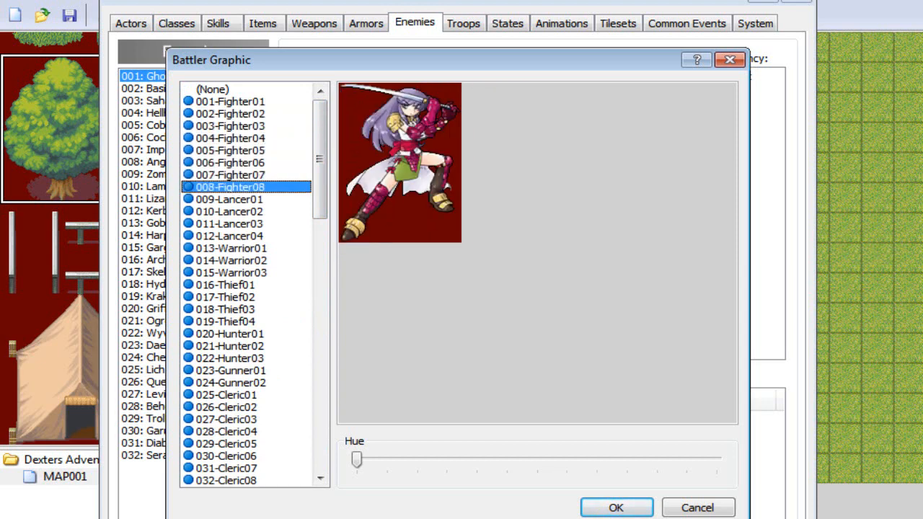
key("Up")
key("Down")
key("Down")
key("Down")
key("Down")
key("Down")
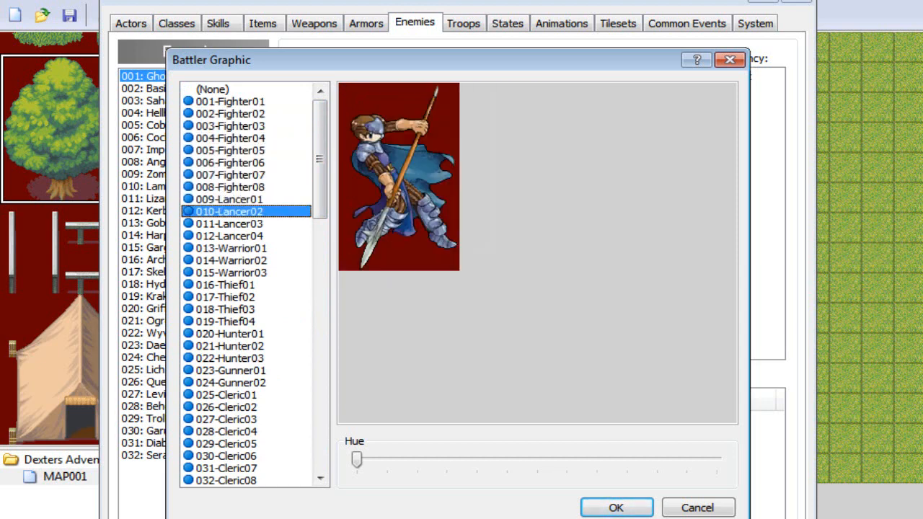
key("Up")
key("Up")
key("Up")
key("Up")
key("Up")
key("Up")
key("Up")
key("Up")
key("Up")
key("Up")
key("Up")
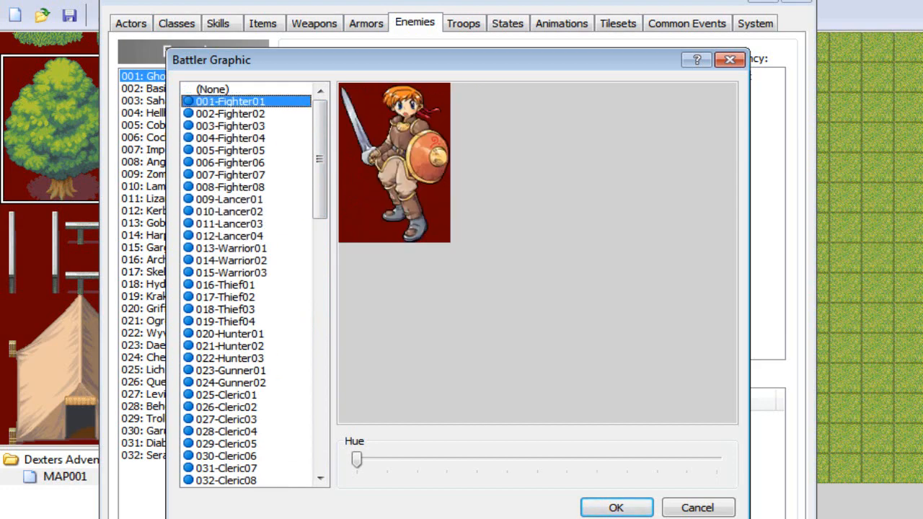
Step: Look through the human battler graphics from the fighters to 045-Fortuneteller01, examining how each character class is drawn
key("Down")
key("Down")
key("Down")
key("Down")
key("Down")
key("Down")
key("Down")
key("Down")
key("Down")
key("Down")
key("Down")
key("Down")
key("Down")
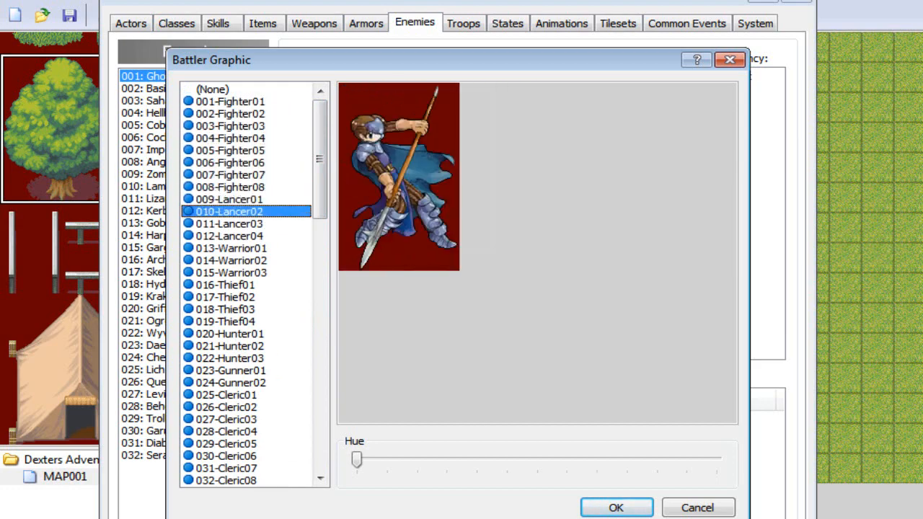
key("Down")
key("Down")
key("Down")
key("Down")
key("Down")
key("Down")
key("Down")
key("Down")
key("Down")
key("Down")
key("Down")
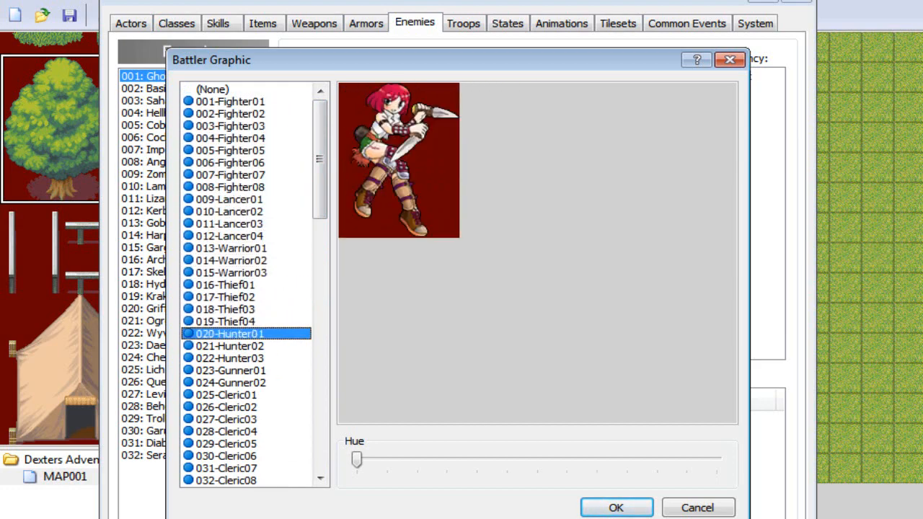
key("Down")
key("Down")
key("Down")
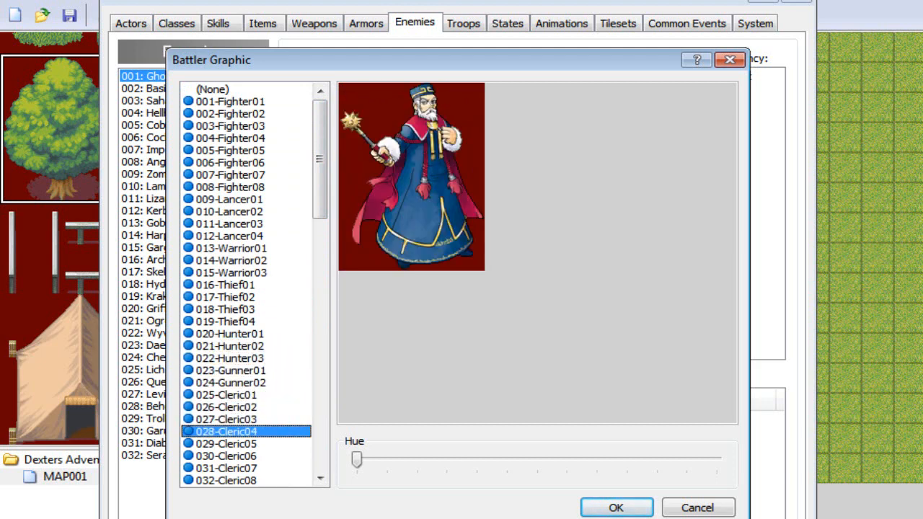
key("Up")
key("Up")
key("Down")
key("Down")
key("Down")
key("Down")
key("Down")
key("Down")
key("Down")
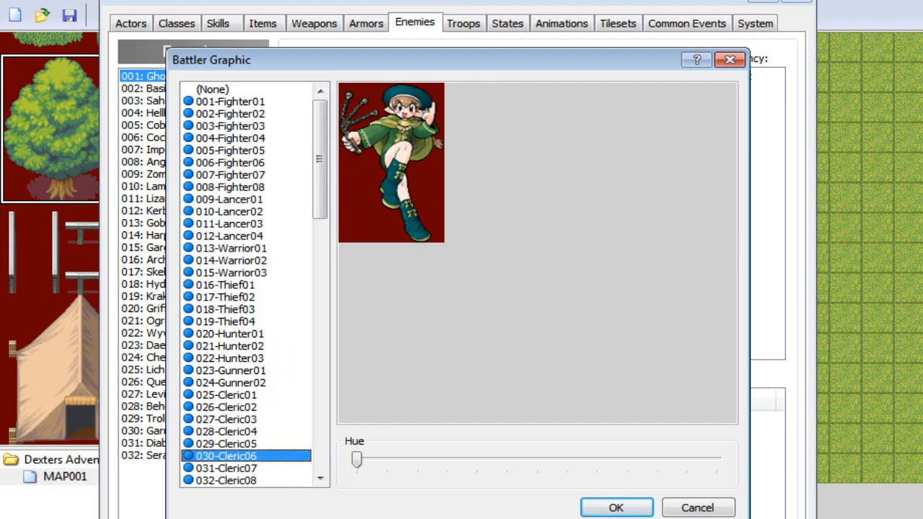
key("Down")
key("Down")
key("Down")
key("Down")
key("Down")
key("Down")
key("Down")
key("Down")
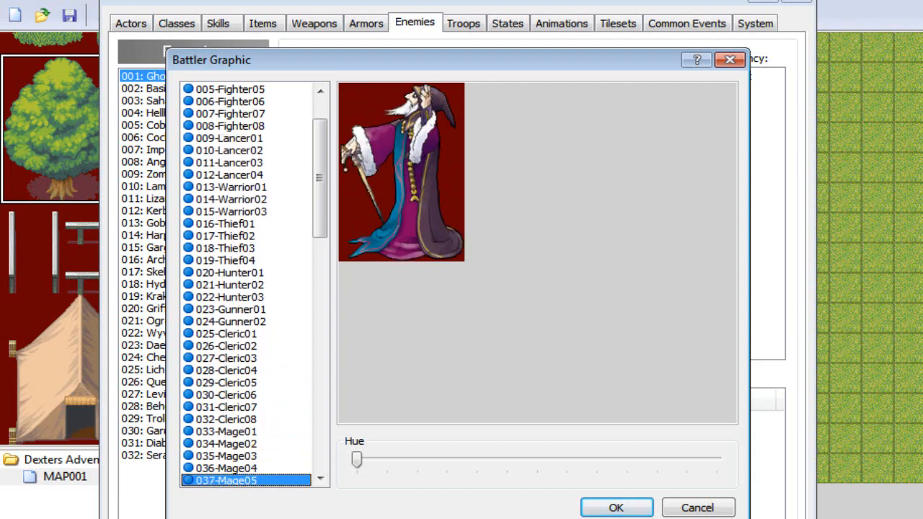
key("Down")
key("Down")
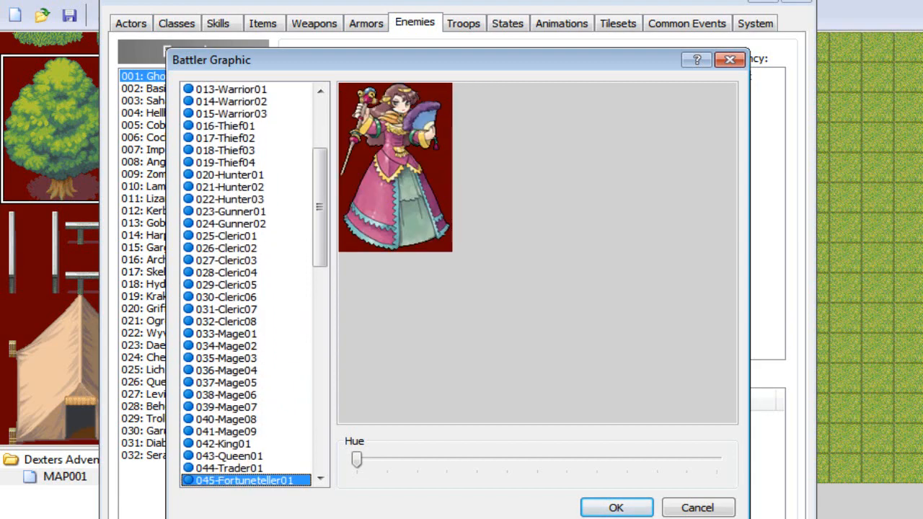
Step: Look through the remaining battler graphics up to 100-Monster14, examining the undead, beasts, angels and monsters, and cancel the graphic selection
key("Down")
key("Down")
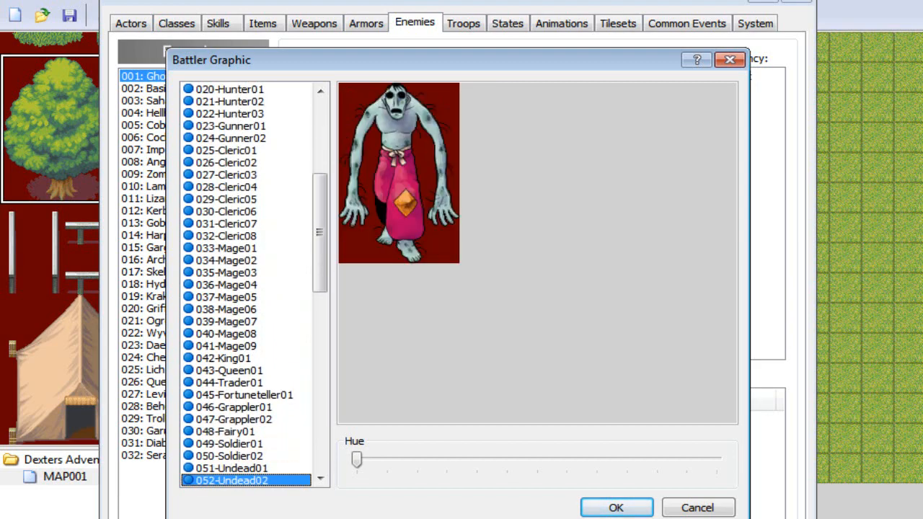
key("Down")
key("Down")
key("Down")
key("Down")
key("Down")
key("Down")
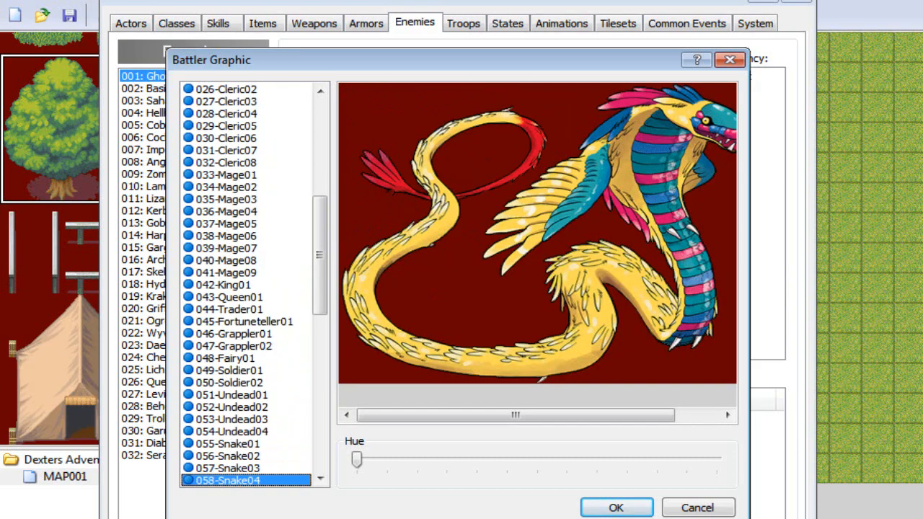
key("Down")
key("Down")
key("Down")
key("Down")
key("Down")
key("Down")
key("Down")
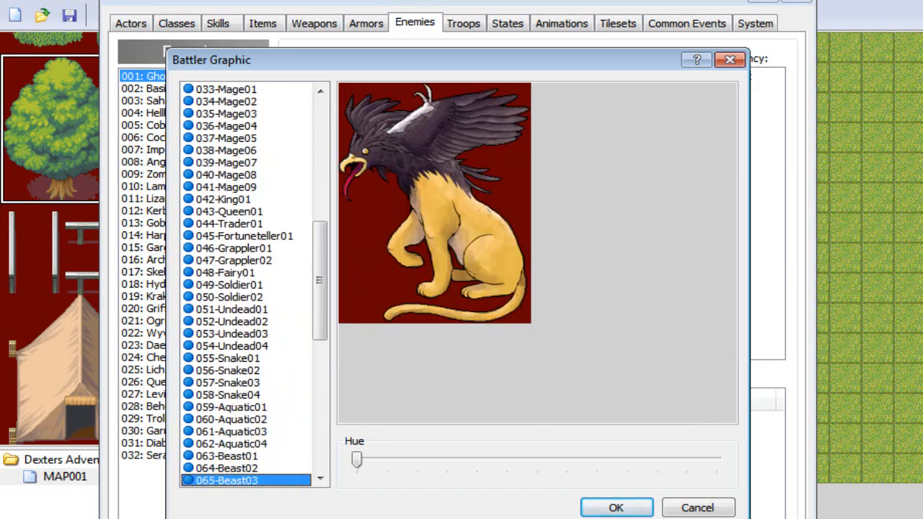
key("Down")
key("Down")
key("Down")
key("Down")
key("Down")
key("Down")
key("Down")
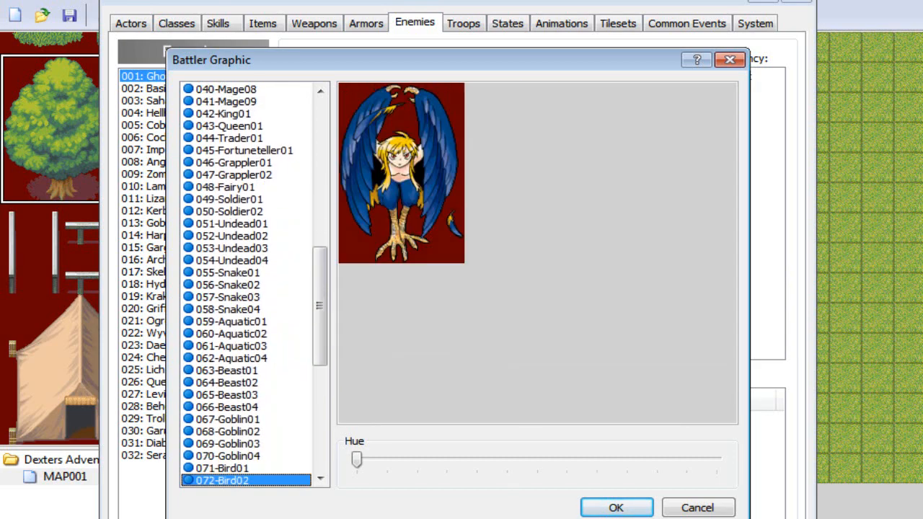
key("Down")
key("Down")
key("Down")
key("Down")
key("Down")
key("Down")
key("Down")
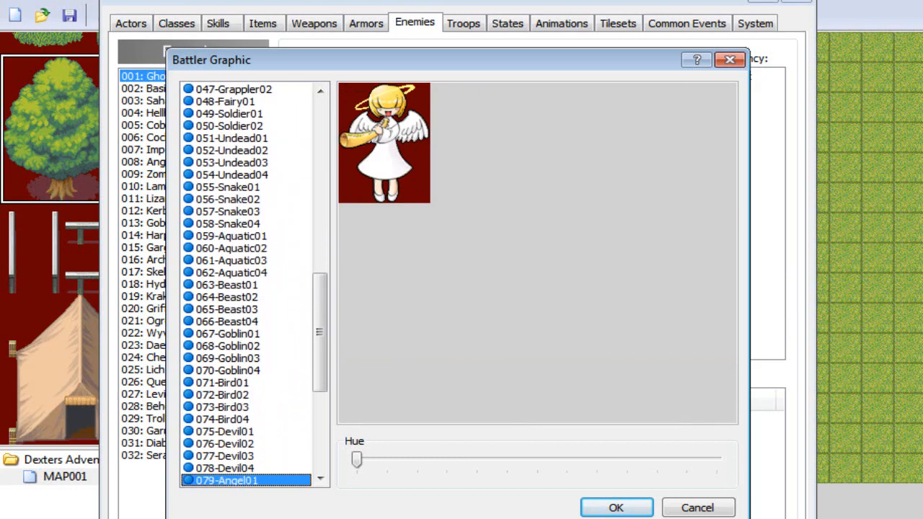
key("Down")
key("Down")
key("Down")
key("Down")
key("Down")
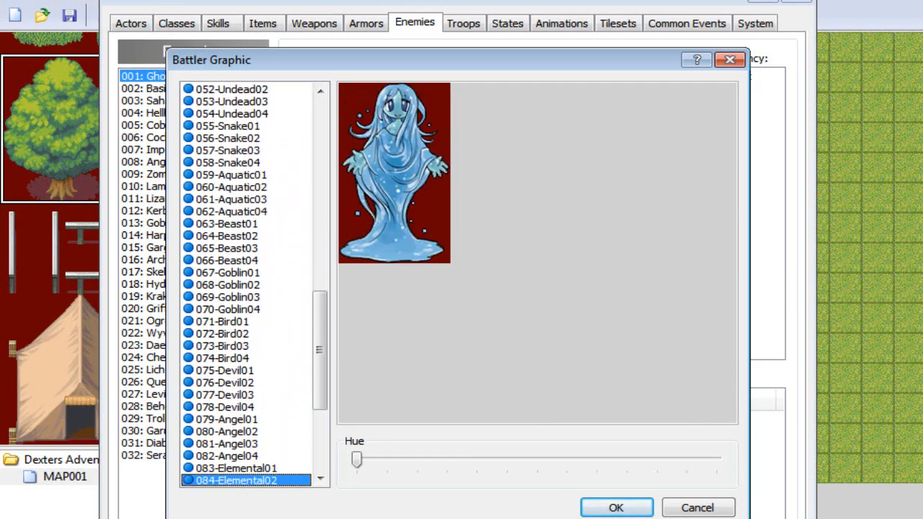
key("Down")
key("Down")
key("Down")
key("Down")
key("Down")
key("Down")
key("Down")
key("Down")
key("Down")
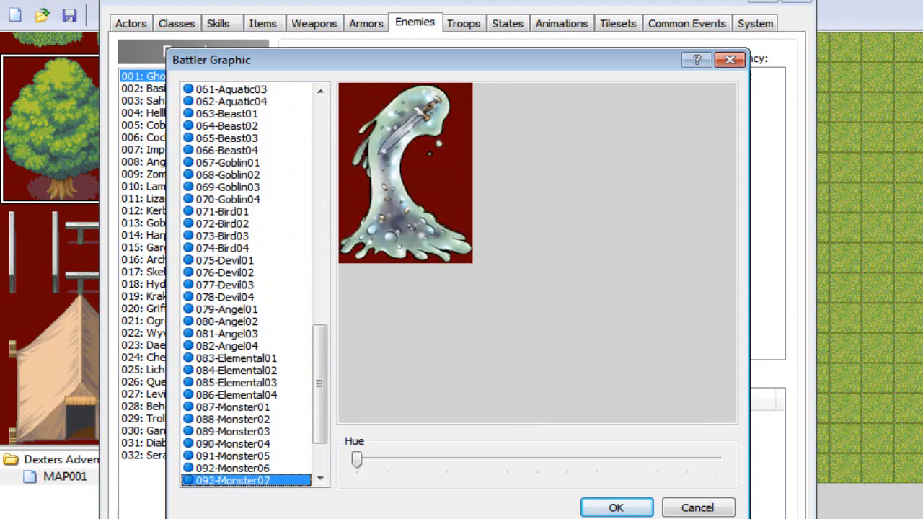
key("Down")
key("Down")
key("Down")
key("Down")
key("Down")
key("Down")
key("Down")
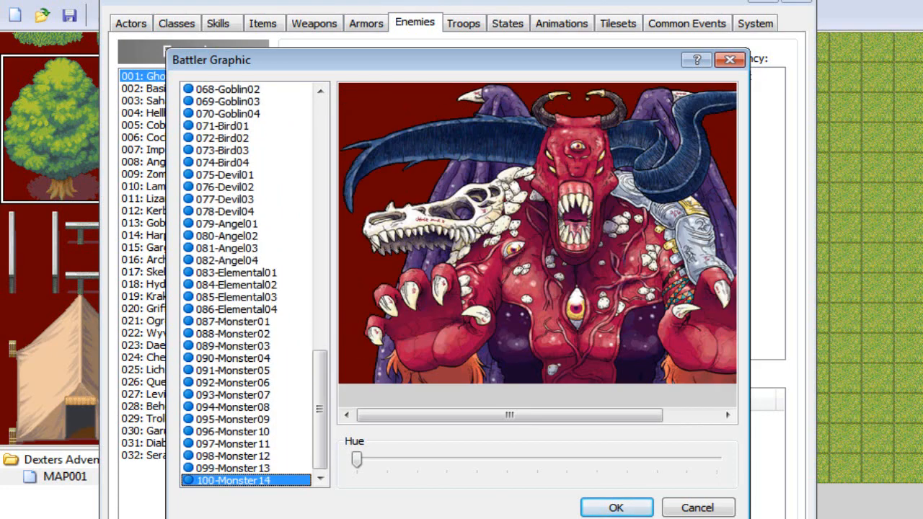
left_click(697, 508)
Step: Open the character graphic choices for actor 004 and preview 197-Support05 near the end of the list
left_click(177, 26)
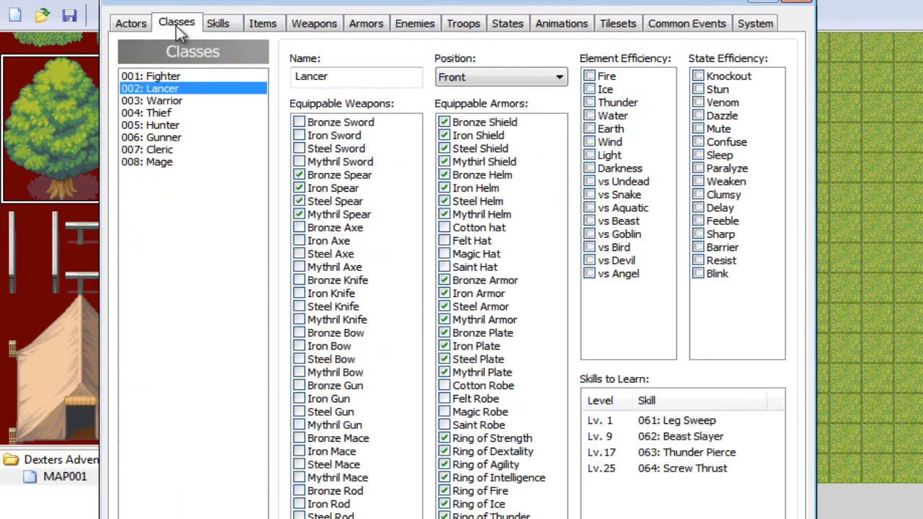
left_click(131, 26)
left_click(169, 113)
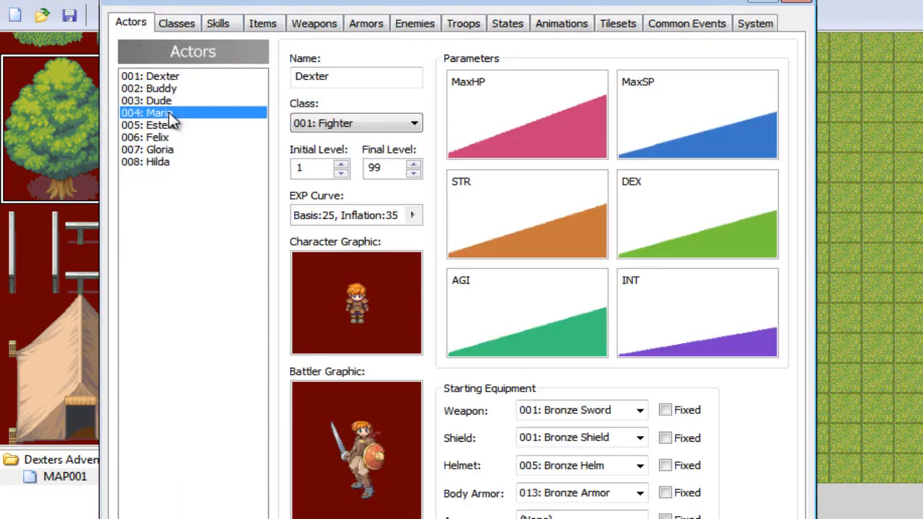
double_click(341, 301)
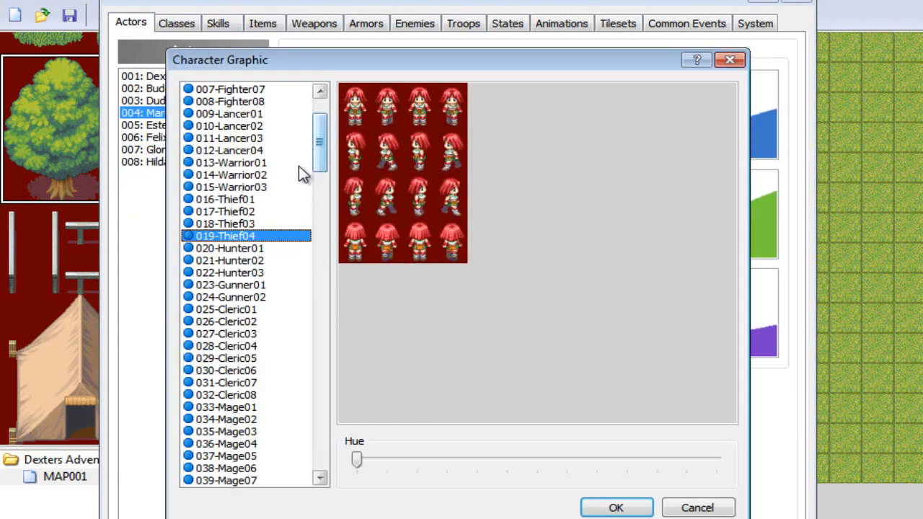
left_click_drag(323, 151, 315, 447)
left_click(296, 448)
key("Down")
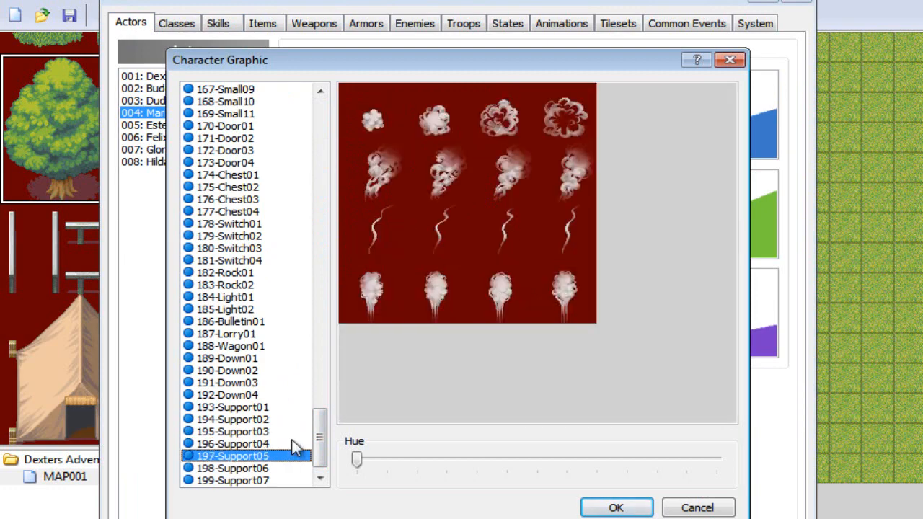
Step: Preview the support effect character graphics around 195-Support03 to 200-Support08, examining the smoke and gem sprites
key("Up")
key("Down")
key("Down")
key("Down")
key("Down")
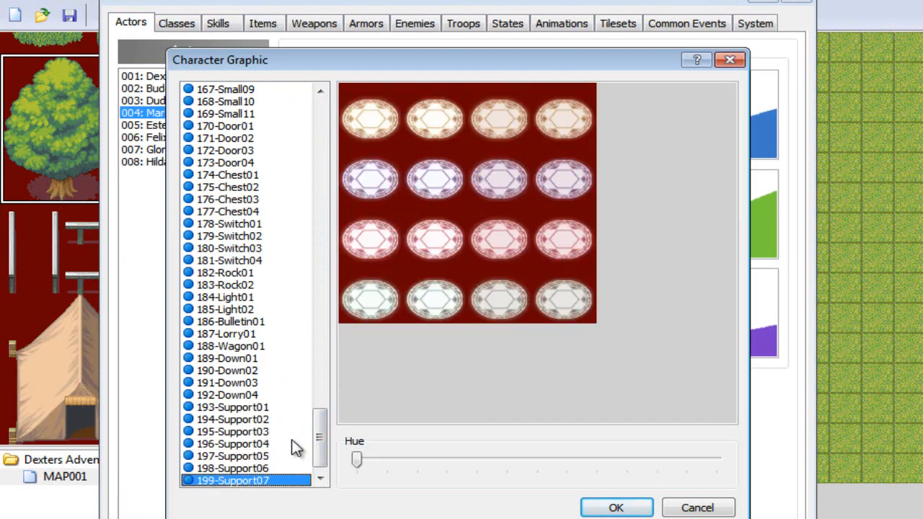
key("Up")
key("Up")
key("Up")
key("Up")
key("Up")
key("Up")
key("Up")
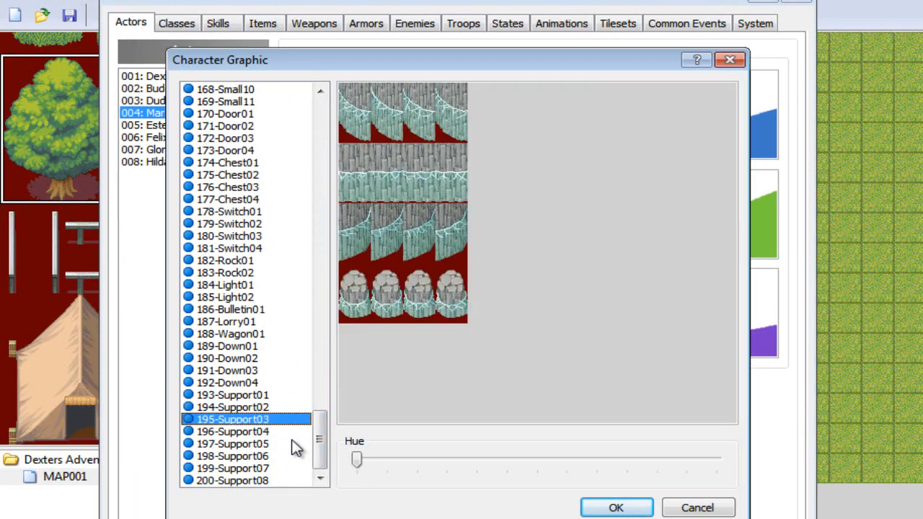
Step: Look back through the character graphics from the support sprites to 163-Small05, examining the fallen characters, switches, doors and small animals
key("Down")
key("Up")
key("Up")
key("Up")
key("Up")
key("Up")
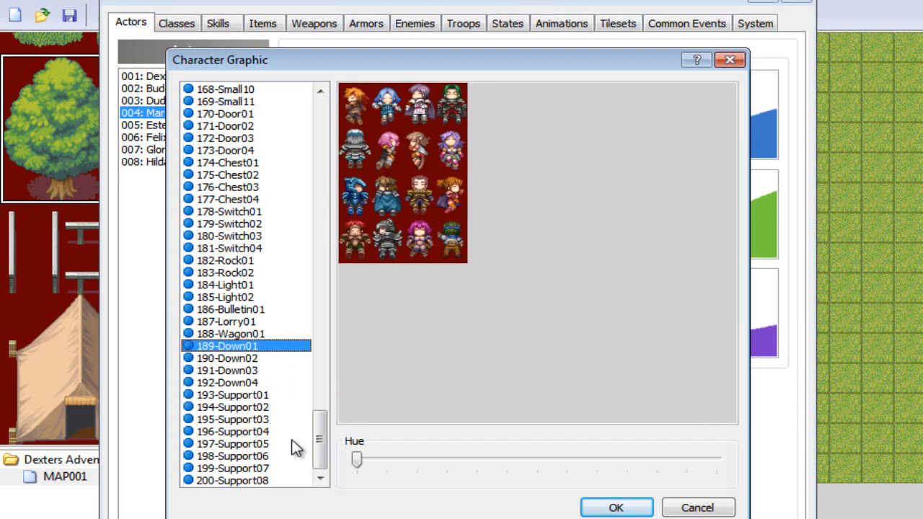
key("Up")
key("Up")
key("Up")
key("Up")
key("Up")
key("Up")
key("Up")
key("Up")
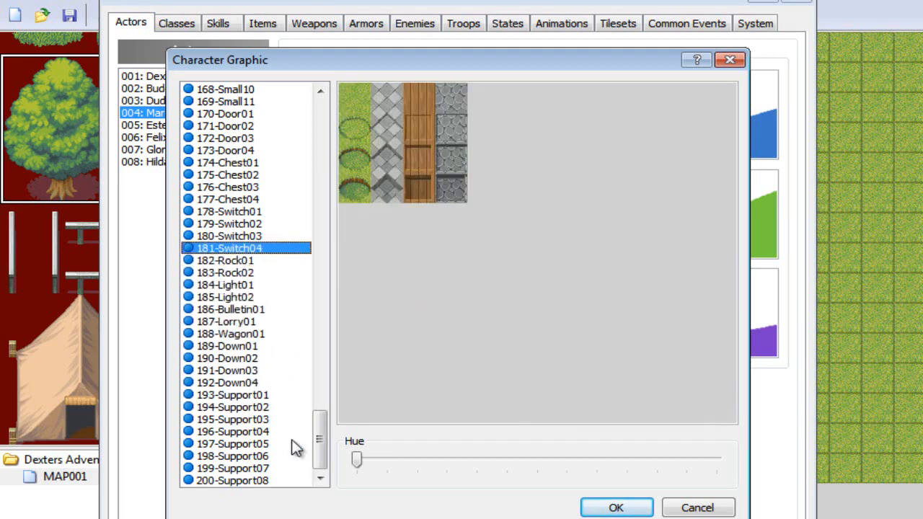
key("Up")
key("Up")
key("Up")
key("Up")
key("Up")
key("Up")
key("Up")
key("Up")
key("Up")
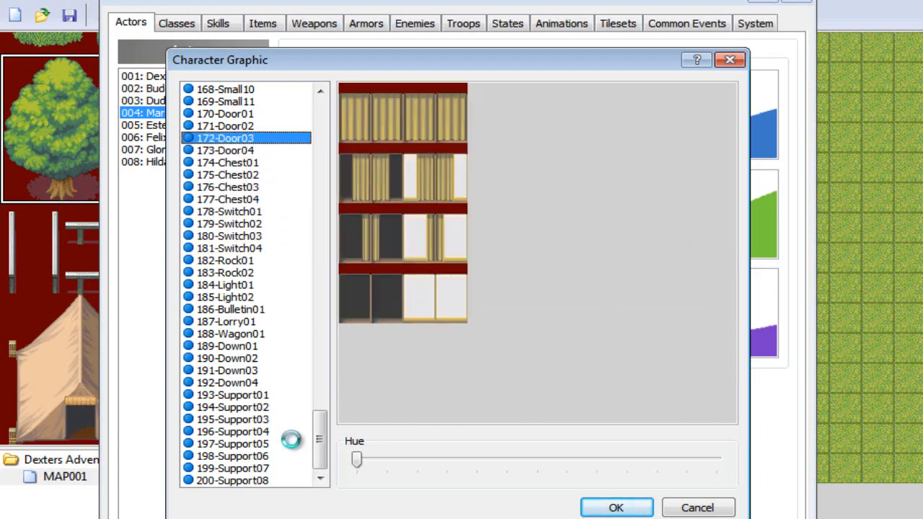
key("Up")
key("Up")
key("Up")
key("Up")
key("Up")
key("Up")
key("Up")
key("Up")
key("Up")
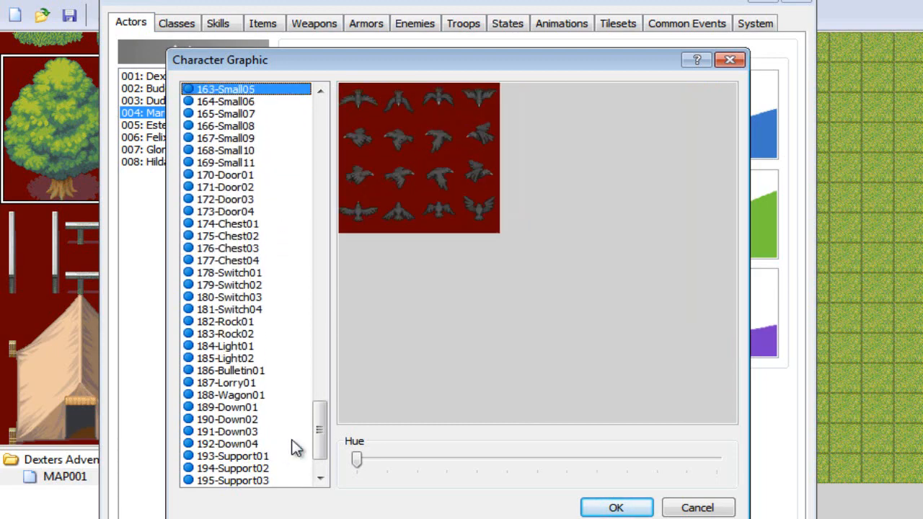
Step: Look back through the animal and townspeople character graphics to 133-Noble08, and return to 136-Bartender01
key("Up")
key("Up")
key("Up")
key("Up")
key("Up")
key("Up")
key("Up")
key("Up")
key("Up")
key("Up")
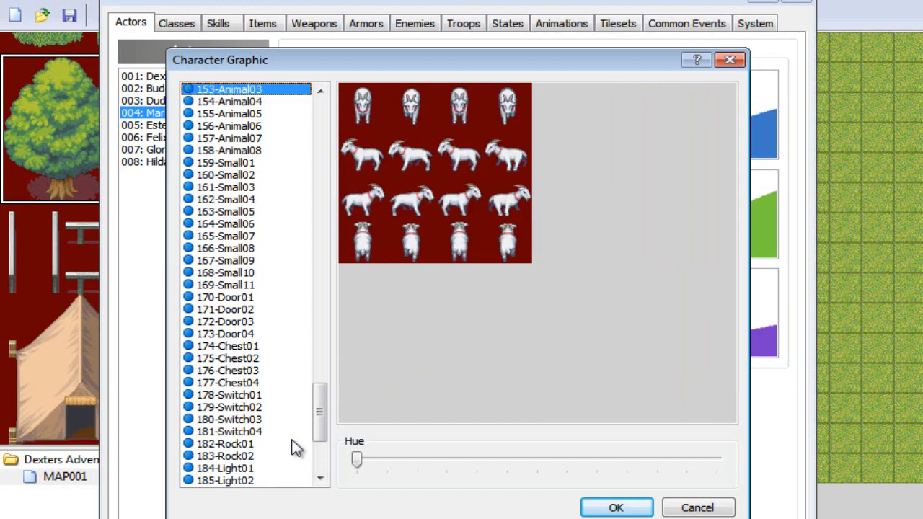
key("Up")
key("Up")
key("Up")
key("Up")
key("Up")
key("Up")
key("Up")
key("Up")
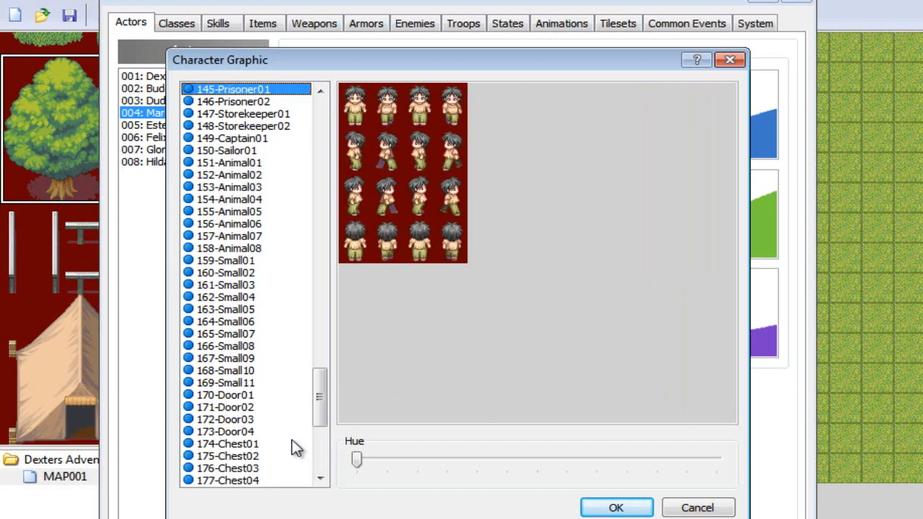
key("Up")
key("Up")
key("Up")
key("Up")
key("Up")
key("Up")
key("Up")
key("Up")
key("Up")
key("Up")
key("Up")
key("Up")
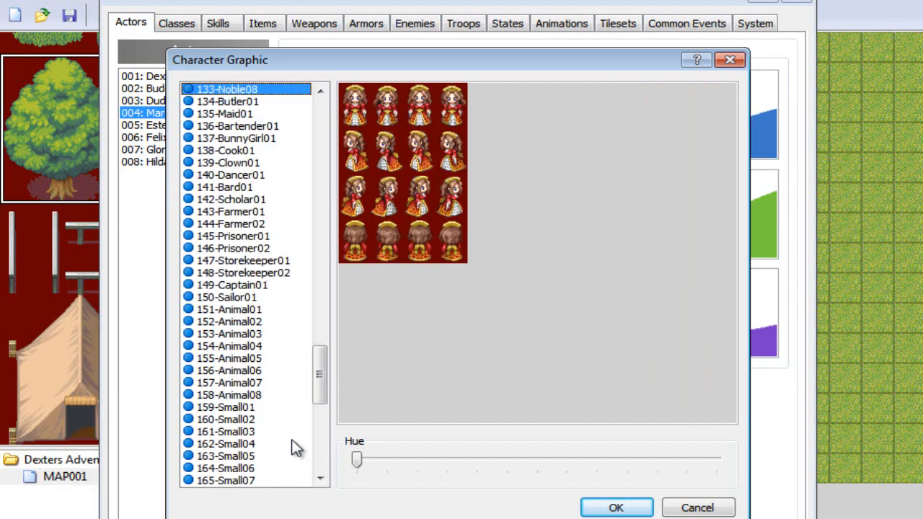
key("Down")
key("Down")
key("Down")
key("Down")
key("Up")
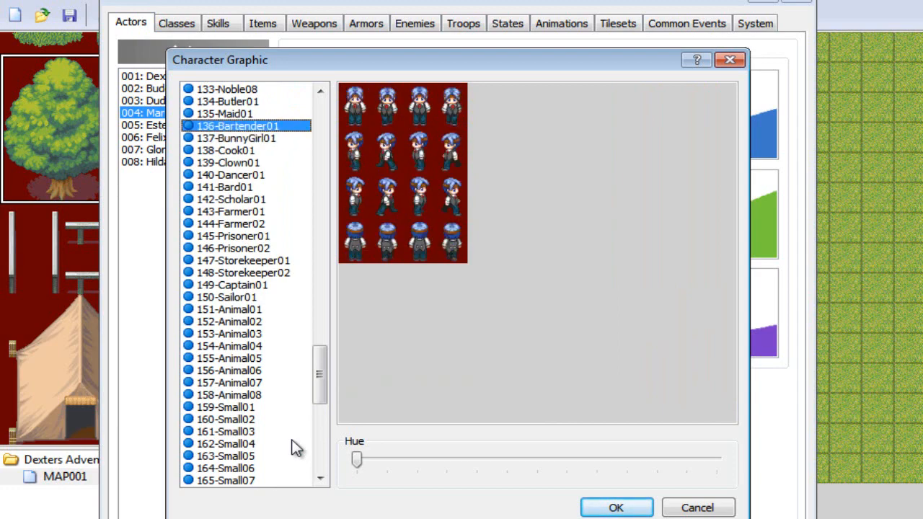
Step: Set the character graphic of actor 004 to 002-Fighter02
left_click_drag(324, 391, 306, 73)
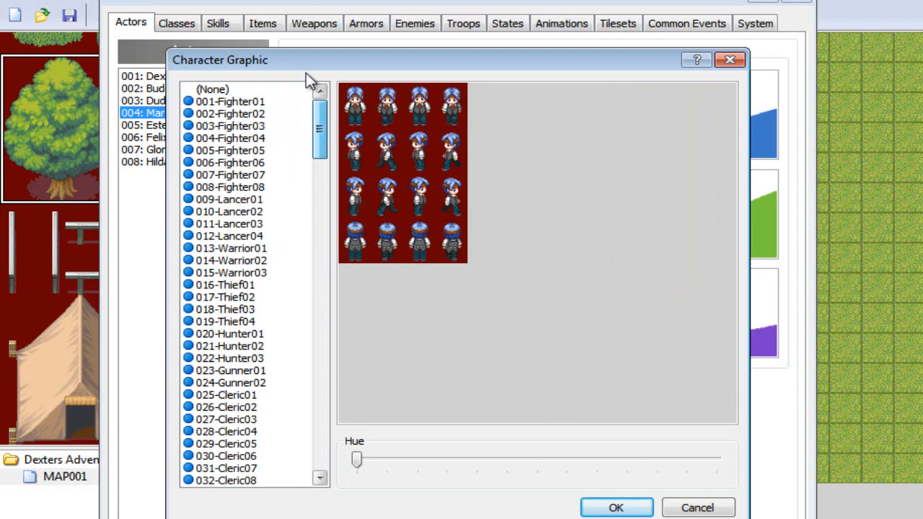
left_click(265, 116)
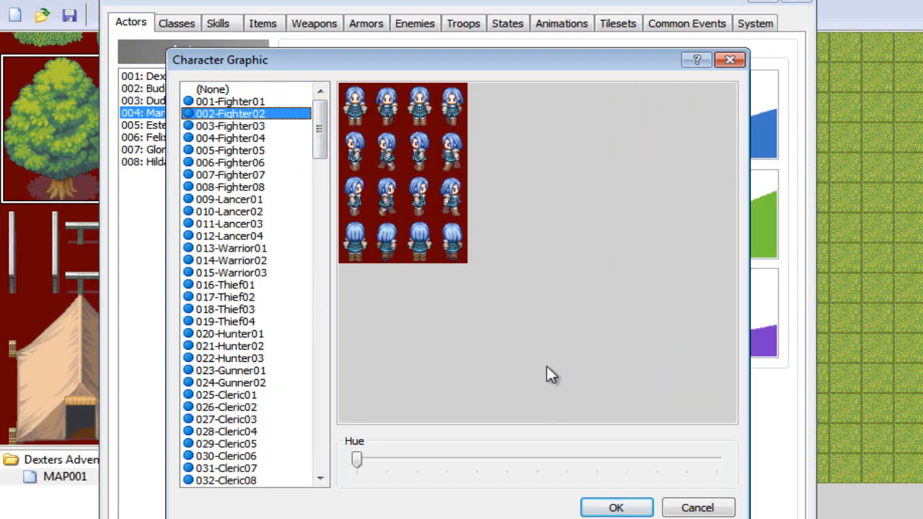
left_click(616, 507)
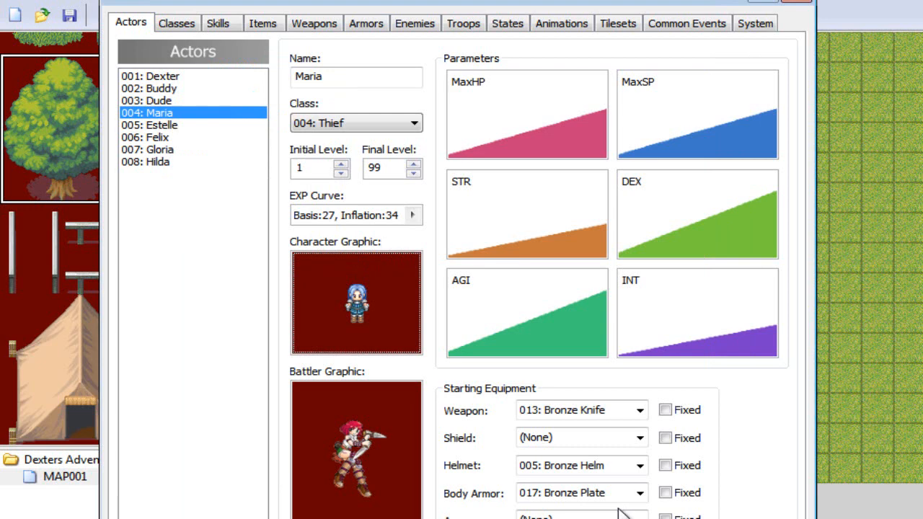
Step: Change the battler graphic of actor 004 to the matching 002-Fighter02
double_click(351, 427)
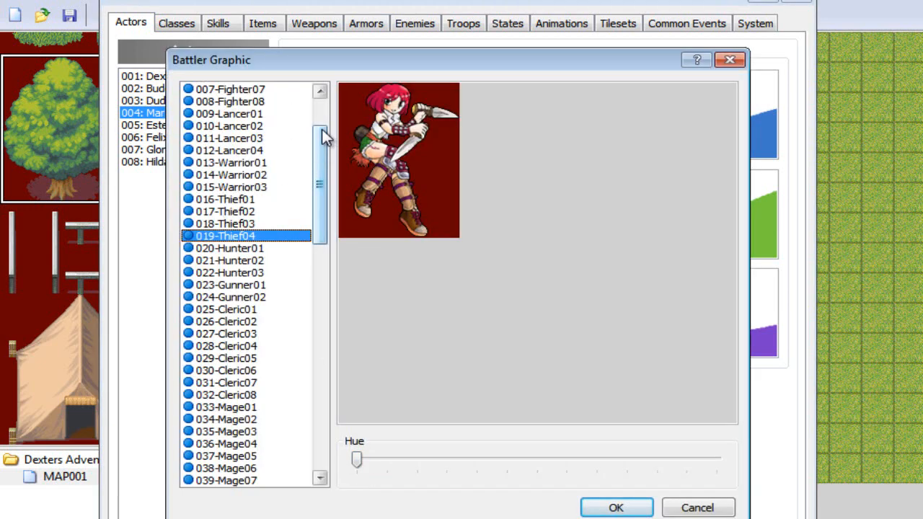
left_click_drag(324, 139, 313, 87)
left_click(293, 114)
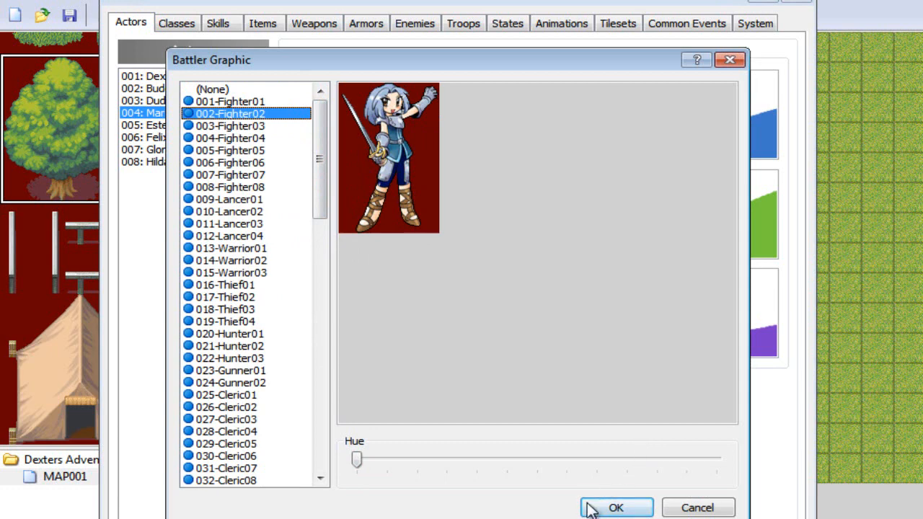
left_click(614, 508)
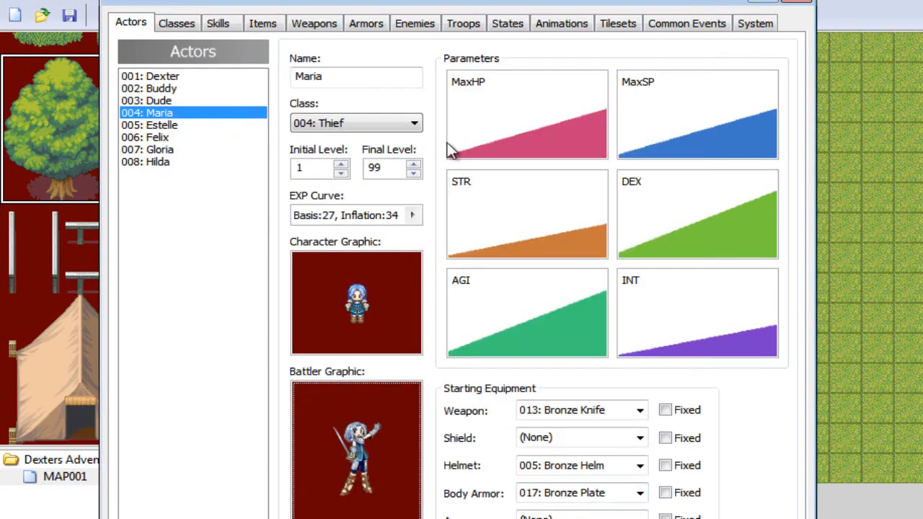
Step: Open the battler graphic choices for actor 002 and look through them from the start of the list to 025-Cleric01
left_click(154, 78)
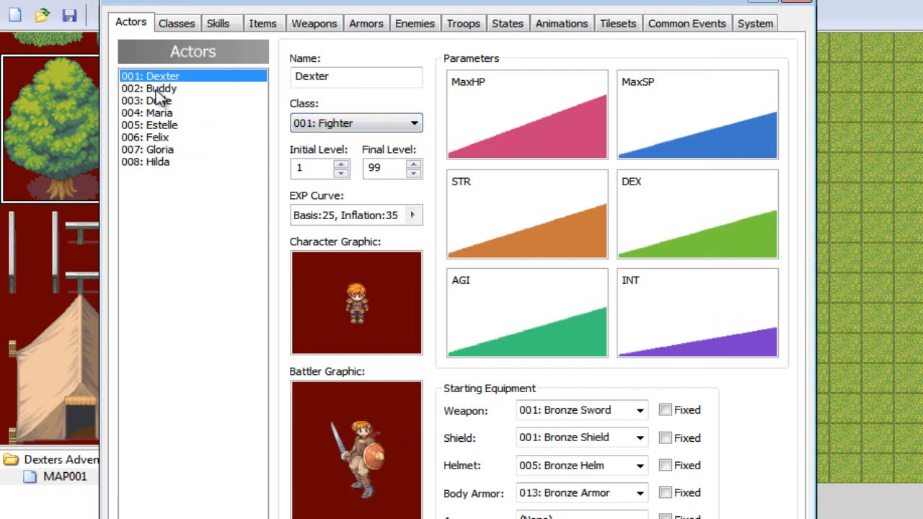
left_click(159, 90)
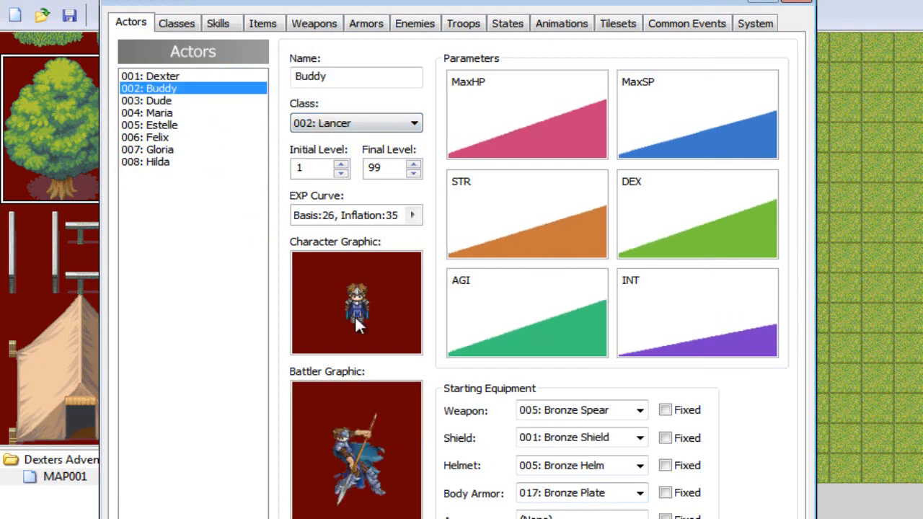
double_click(358, 415)
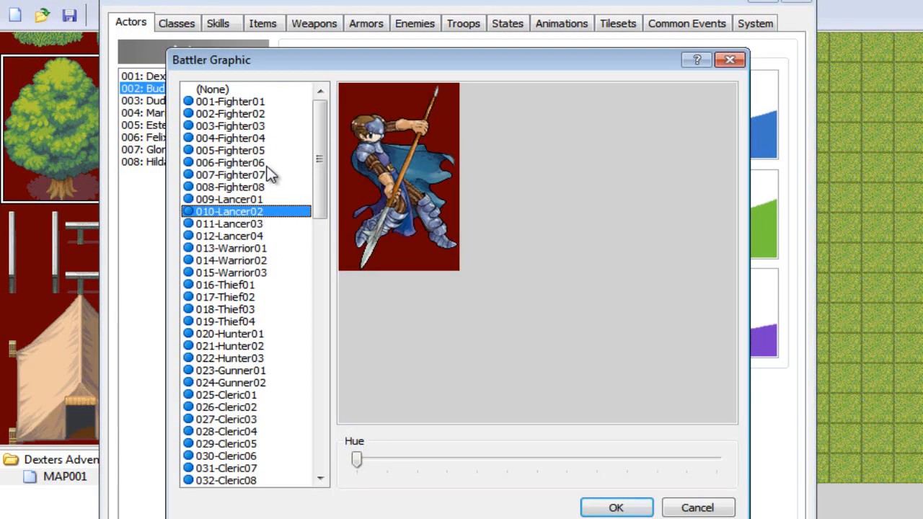
left_click(278, 91)
key("Down")
key("Down")
key("Down")
key("Down")
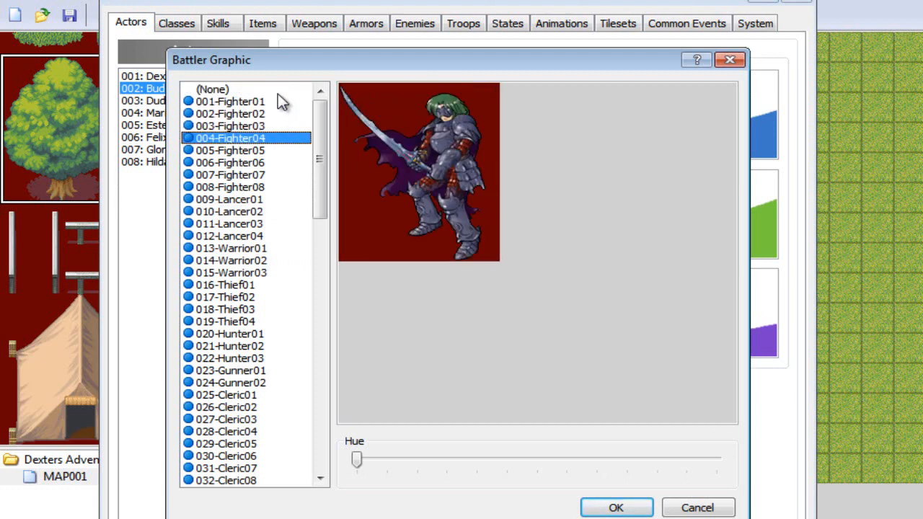
key("Down")
key("Down")
key("Down")
key("Down")
key("Down")
key("Down")
key("Down")
key("Down")
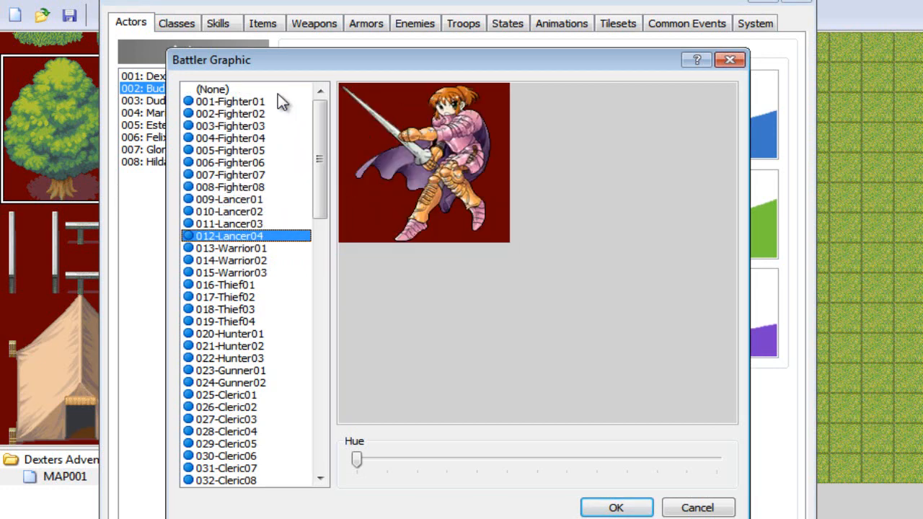
key("Down")
key("Down")
key("Down")
key("Down")
key("Down")
key("Down")
key("Down")
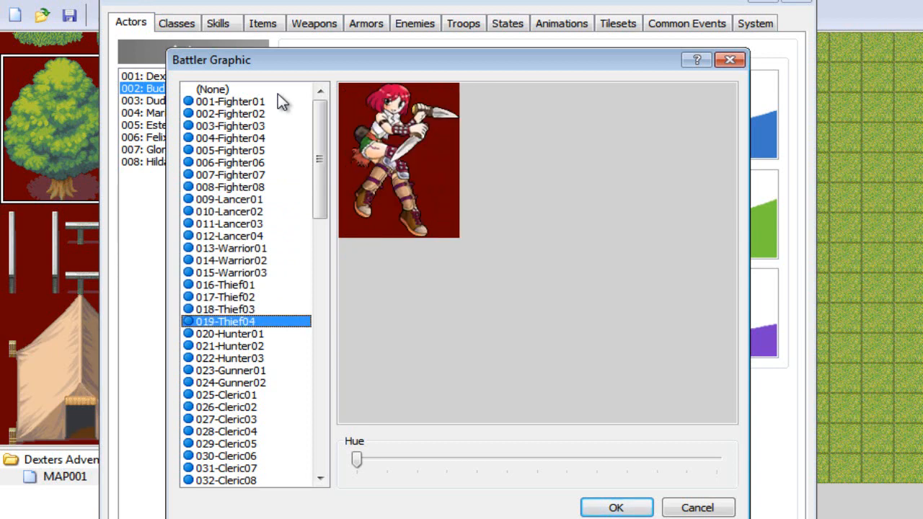
key("Down")
key("Down")
key("Down")
key("Down")
key("Down")
key("Down")
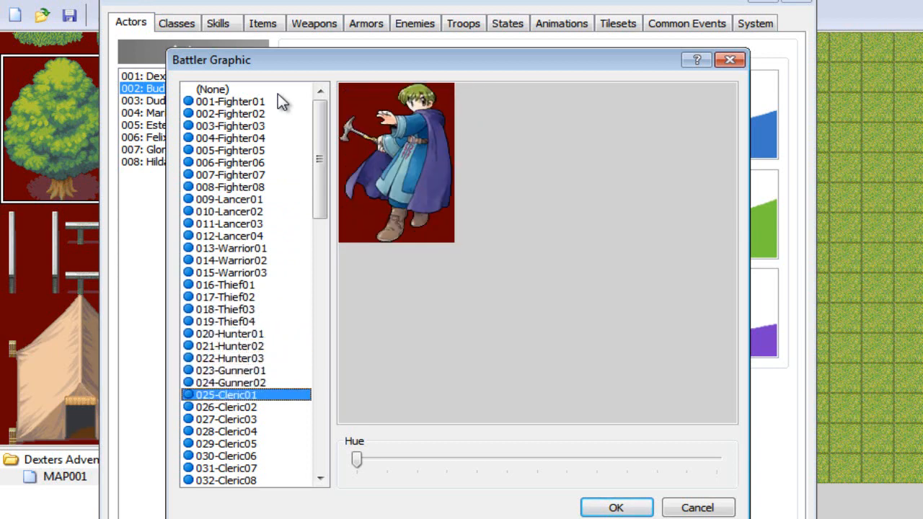
Step: Preview the remaining cleric battlers and set the battler graphic of actor 002 to 030-Cleric06
key("Down")
key("Down")
key("Down")
key("Down")
key("Down")
key("Down")
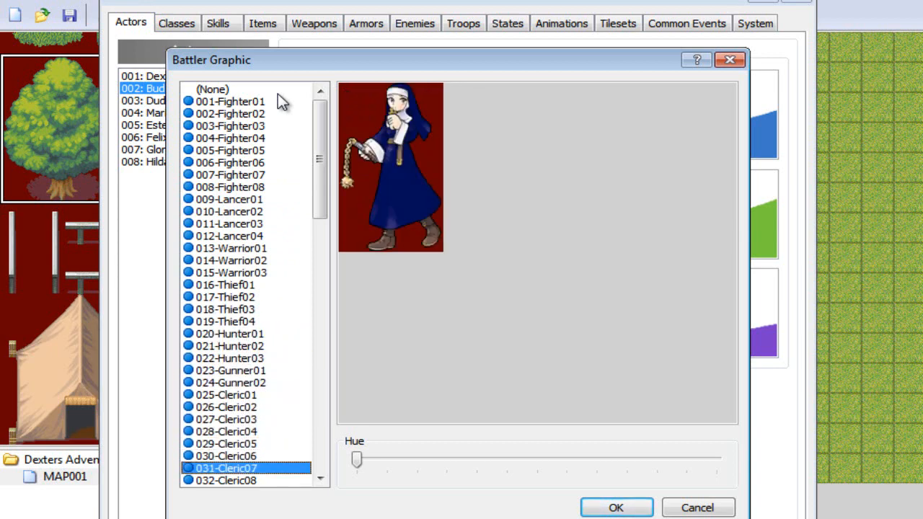
key("Down")
key("Up")
key("Up")
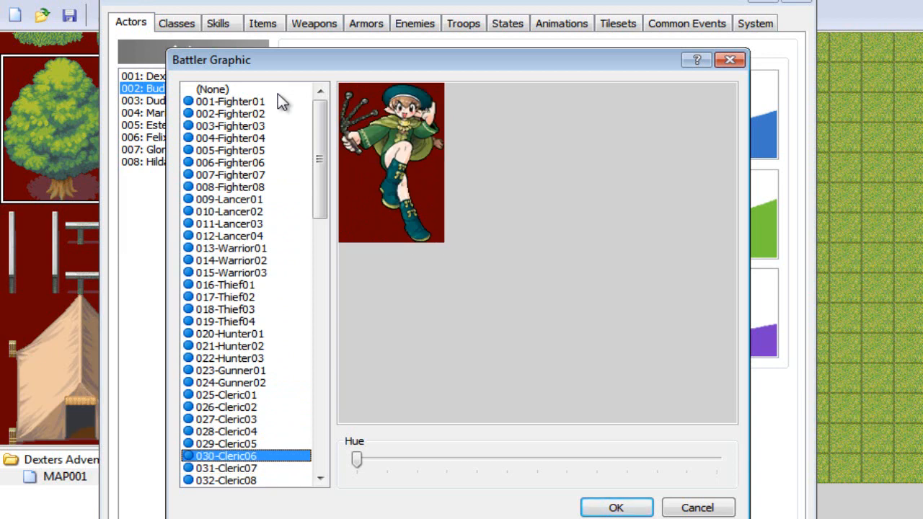
left_click(629, 508)
Step: Open the character graphic choices for actor 002 and compare the cleric sprites from 025-Cleric01 to 030-Cleric06
double_click(358, 346)
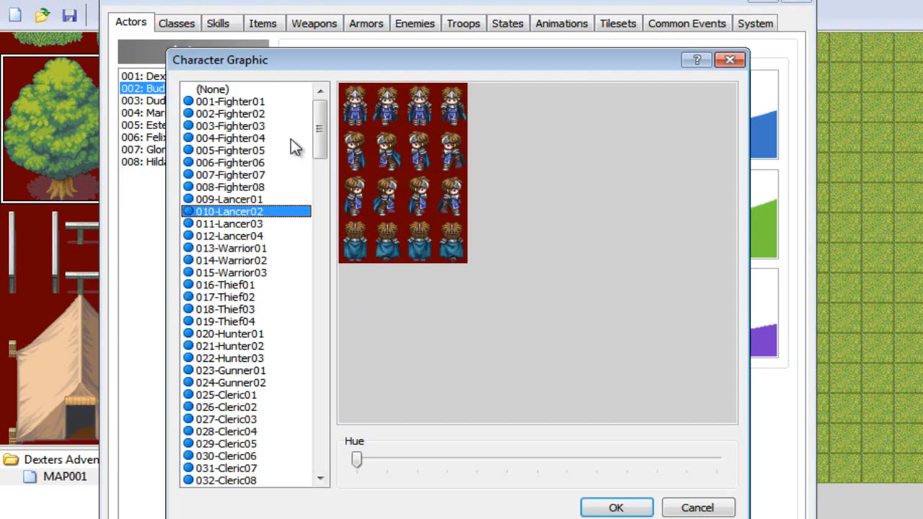
left_click_drag(315, 145, 320, 169)
left_click(261, 261)
key("Down")
key("Down")
key("Down")
key("Down")
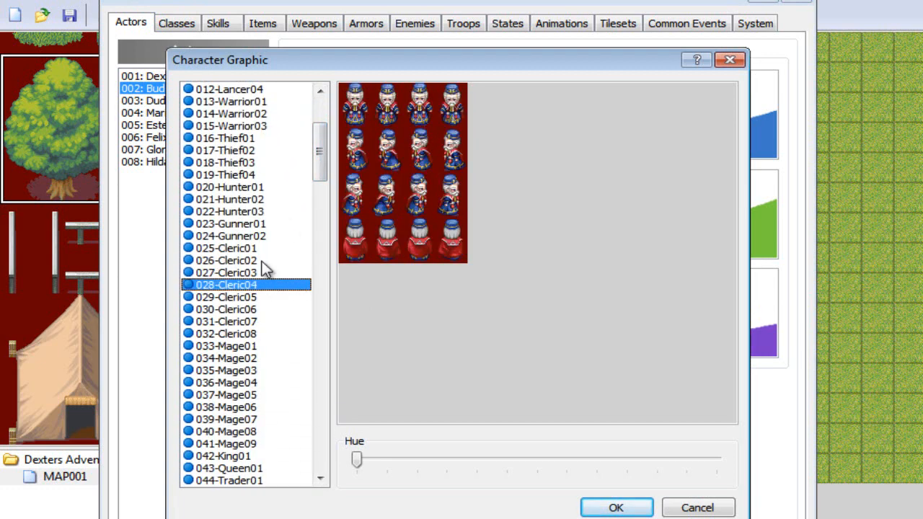
key("Down")
key("Up")
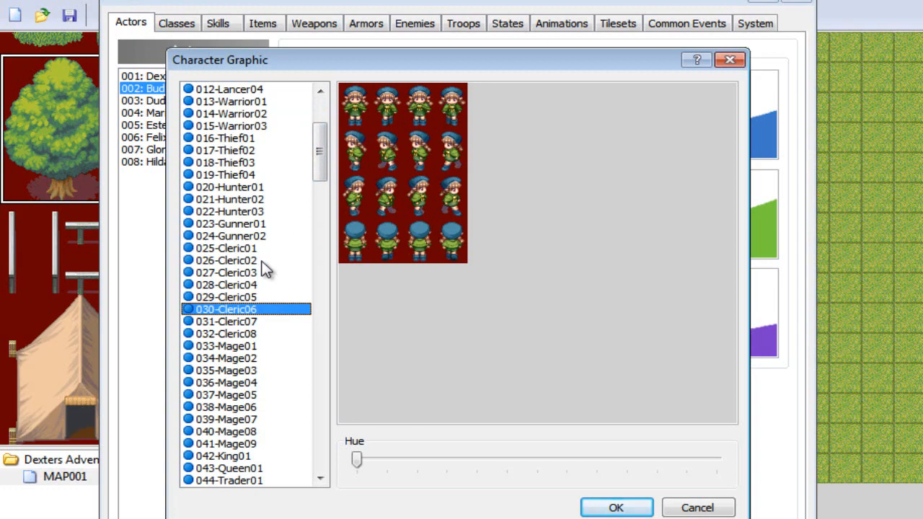
key("Up")
key("Up")
key("Up")
key("Up")
key("Up")
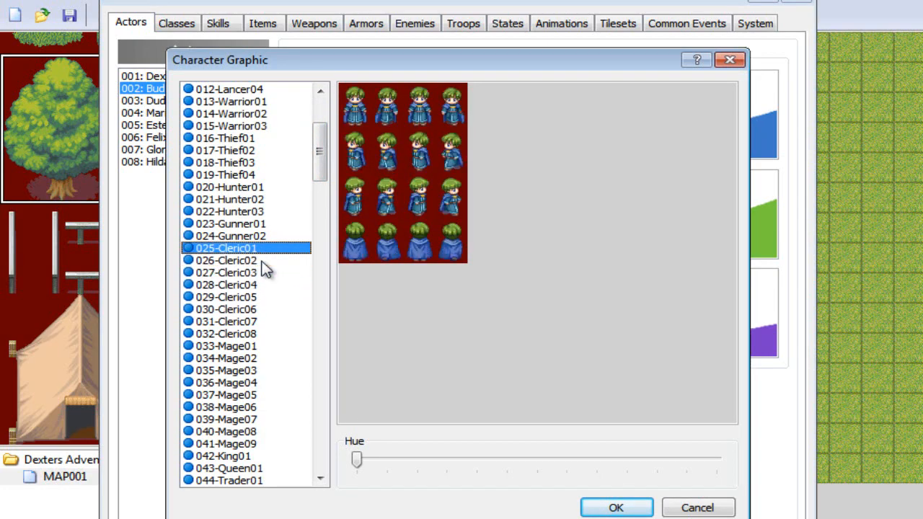
key("Down")
key("Down")
key("Down")
key("Down")
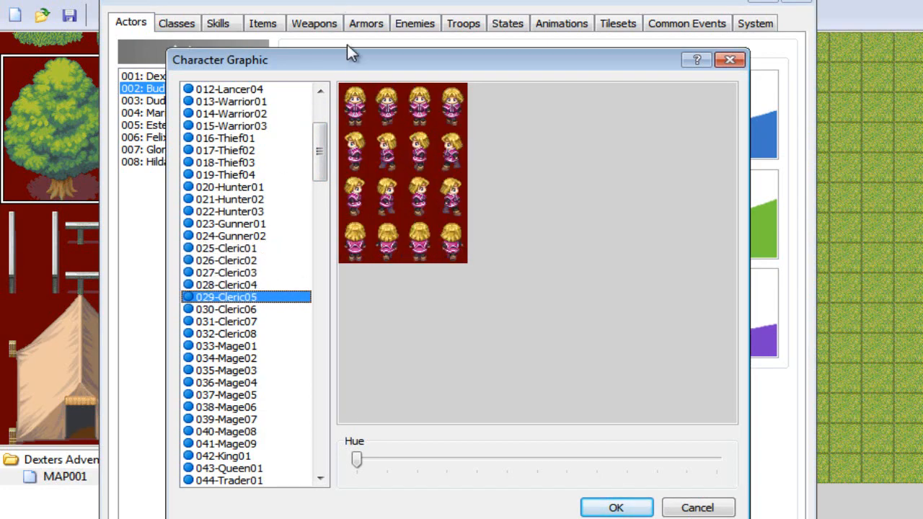
Step: Preview the first mage sprites and set the character graphic of actor 002 to 034-Mage02
left_click_drag(347, 57, 334, 33)
left_click(245, 312)
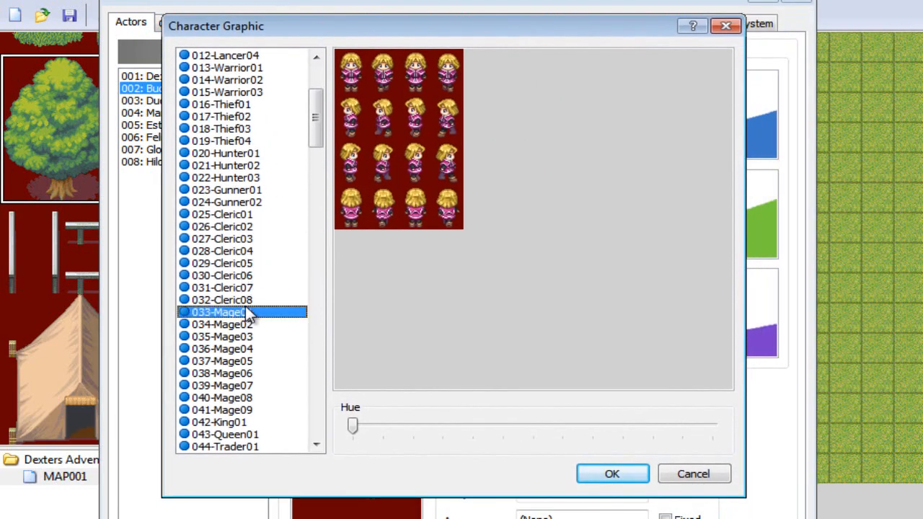
key("Down")
key("Down")
key("Down")
key("Up")
key("Up")
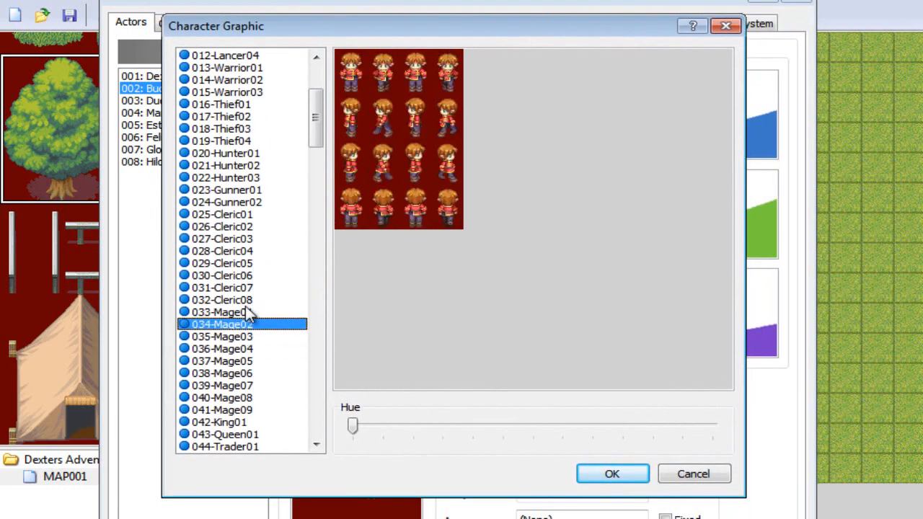
left_click(613, 474)
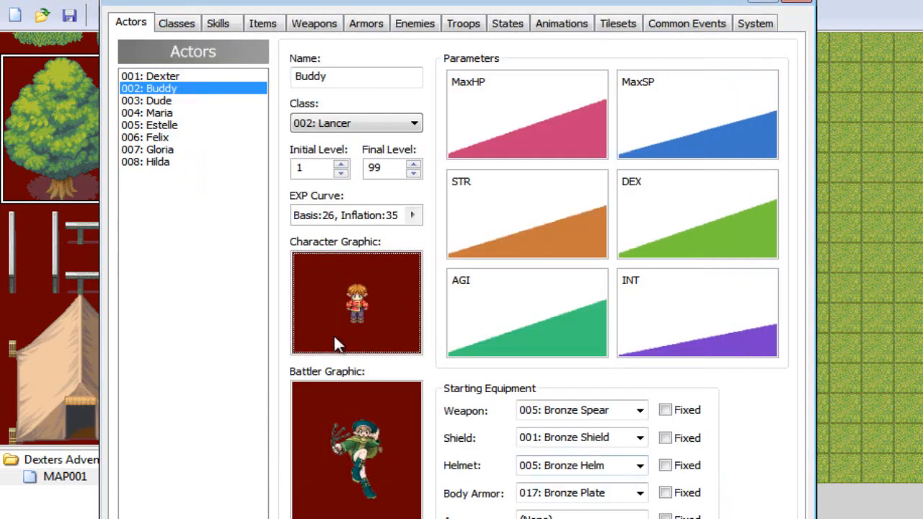
Step: Set the battler graphic of actor 002 to 034-Mage02 to match its character sprite
double_click(360, 456)
key("Down")
key("Down")
key("Down")
key("Down")
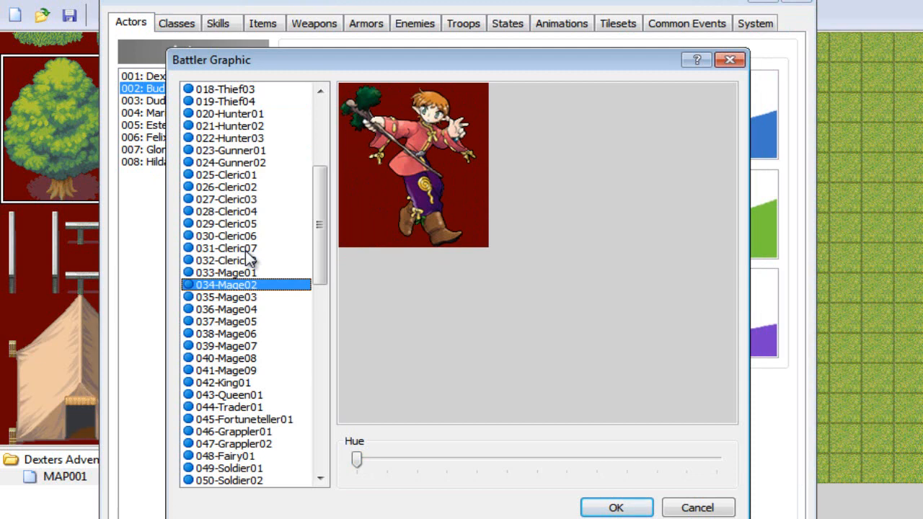
left_click(616, 508)
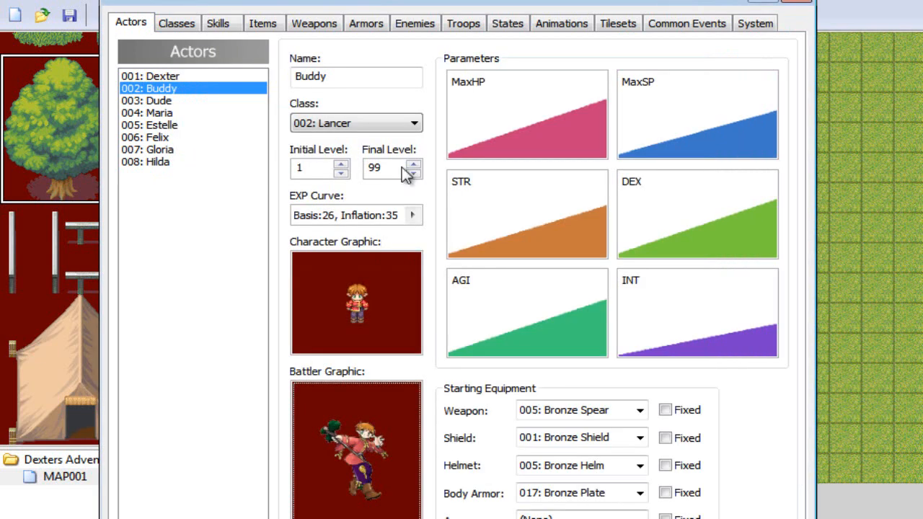
Step: Preview character sprites for actor 003 from 041-Mage09 back to 019-Thief04, then close the choices without applying one
left_click(171, 101)
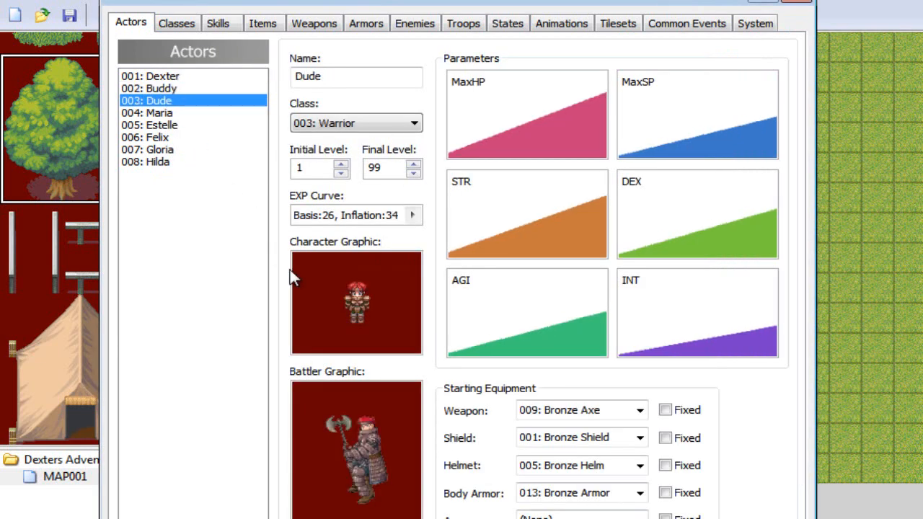
double_click(372, 313)
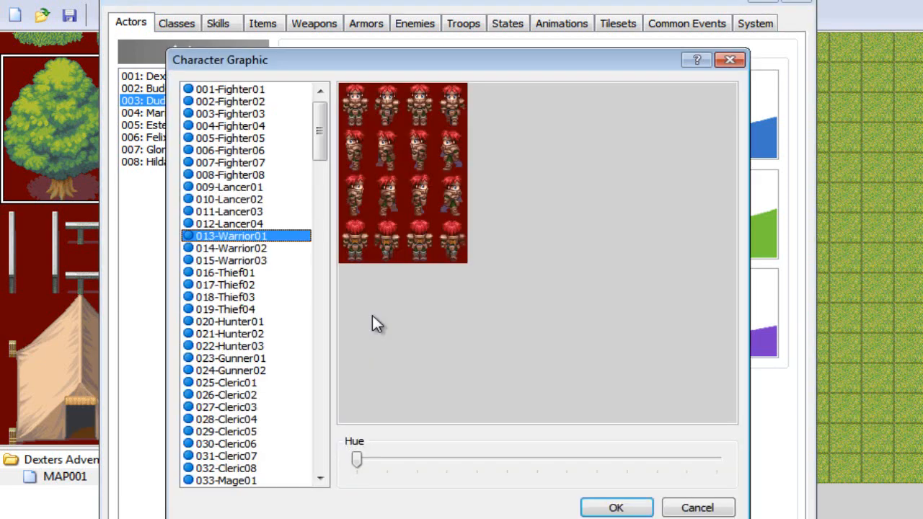
left_click_drag(324, 144, 321, 197)
left_click(273, 310)
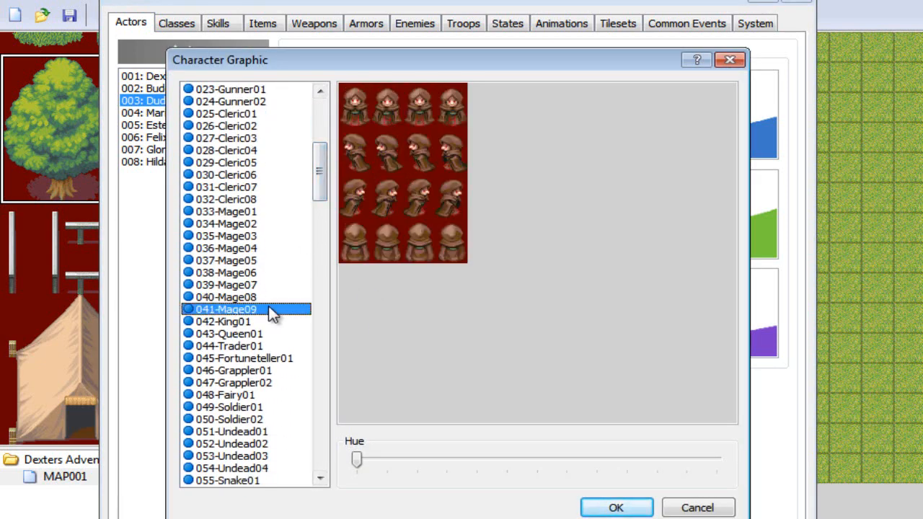
key("Up")
key("Up")
key("Up")
key("Up")
key("Up")
key("Up")
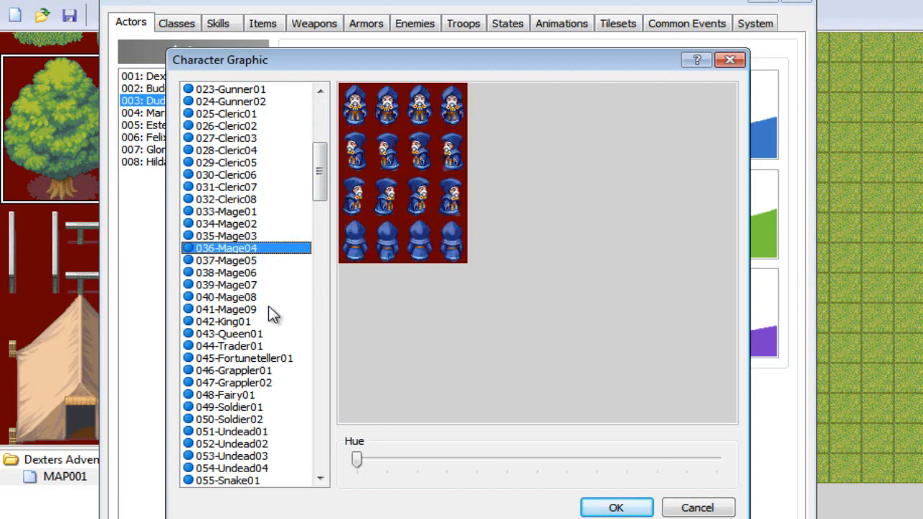
key("Up")
key("Up")
key("Up")
key("Up")
key("Up")
key("Up")
key("Up")
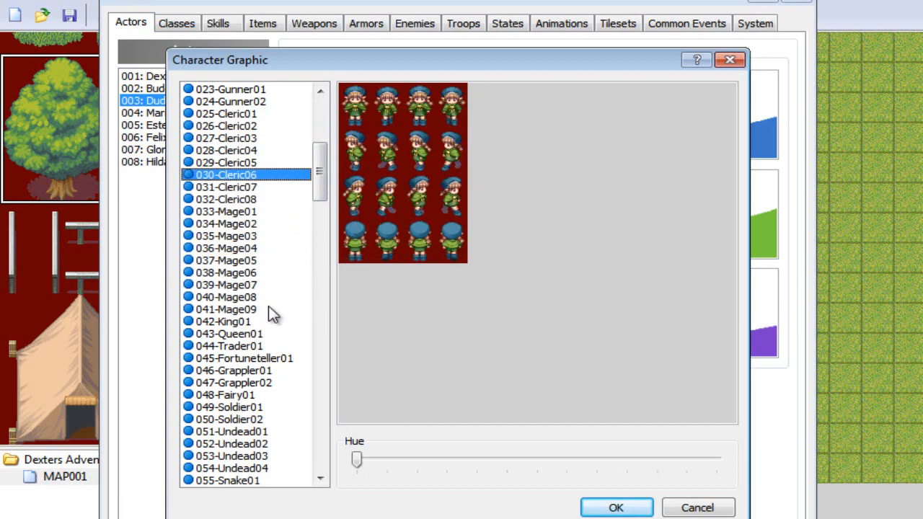
key("Up")
key("Up")
key("Up")
key("Up")
key("Up")
key("Up")
key("Up")
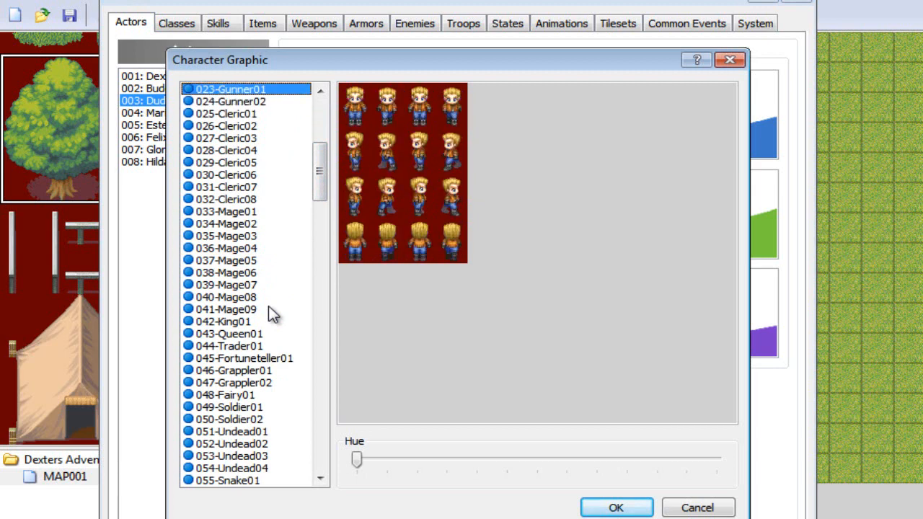
key("Up")
key("Up")
key("Down")
key("Down")
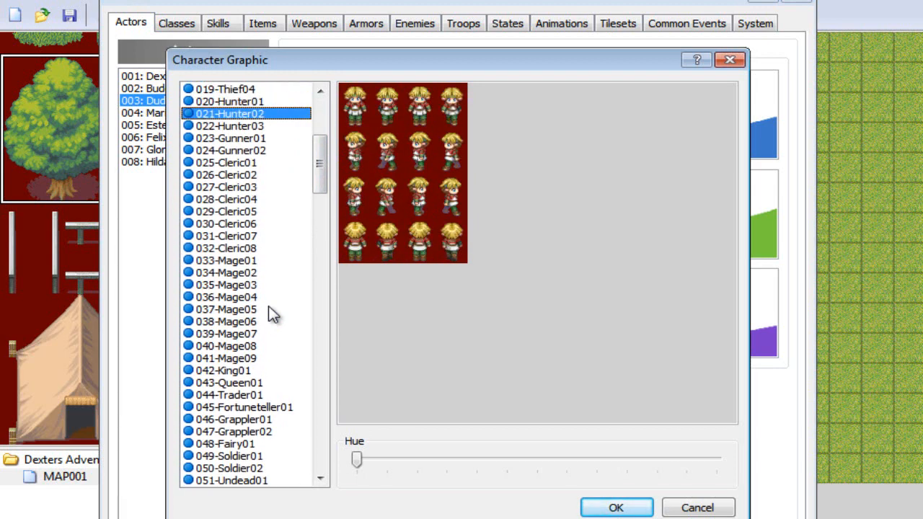
key("Down")
key("Up")
key("Up")
key("Up")
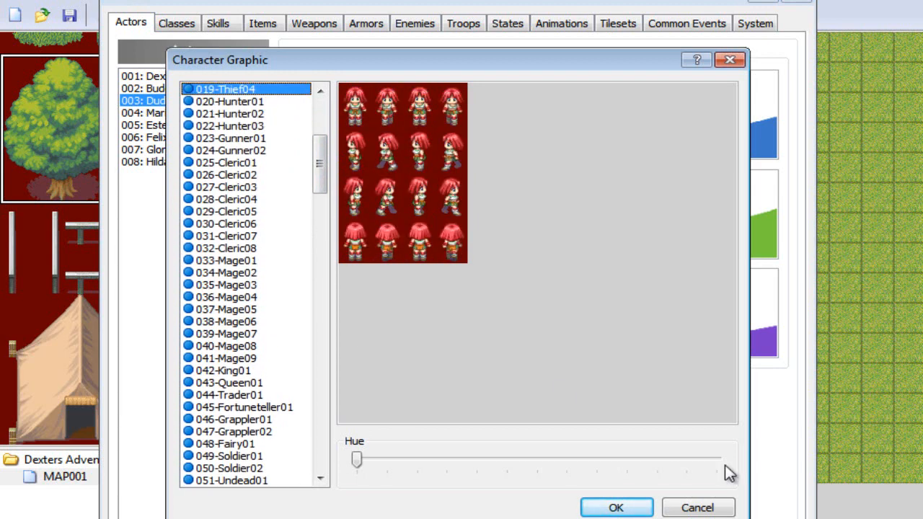
left_click(697, 509)
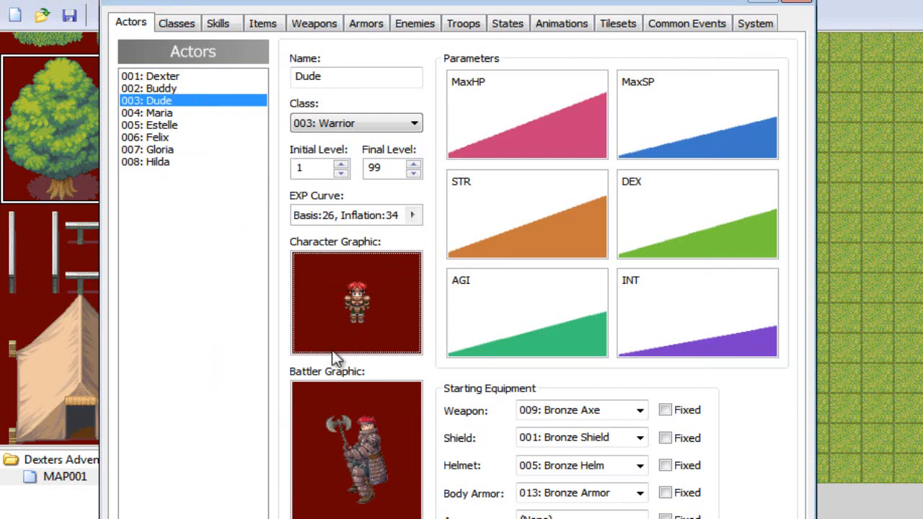
Step: Open the database's enemy troops and examine the battle groups from 002: Ghost*3 through 032: Archangel*3
left_click(415, 29)
left_click(464, 24)
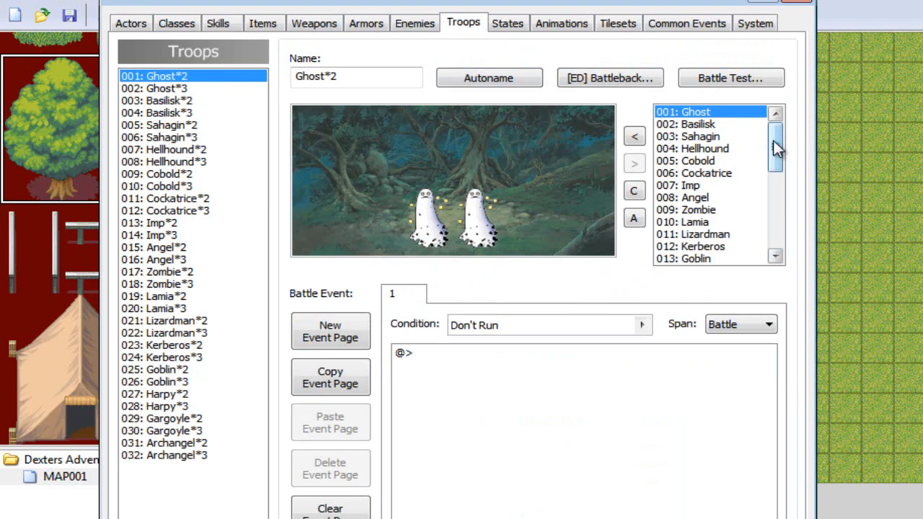
left_click(177, 91)
key("Down")
key("Down")
key("Down")
key("Down")
key("Down")
key("Down")
key("Down")
key("Down")
key("Down")
key("Down")
key("Down")
key("Down")
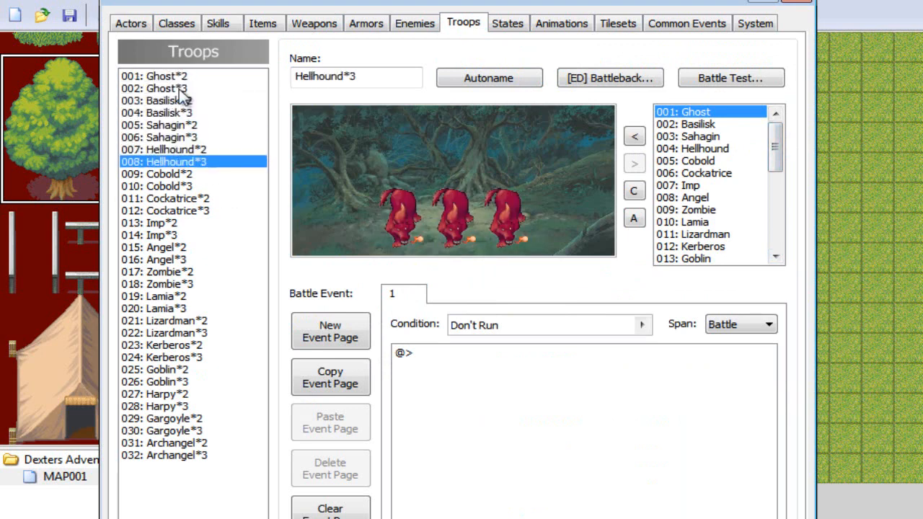
key("Down")
key("Down")
key("Down")
key("Down")
key("Down")
key("Down")
key("Down")
key("Down")
key("Down")
key("Down")
key("Down")
key("Down")
key("Down")
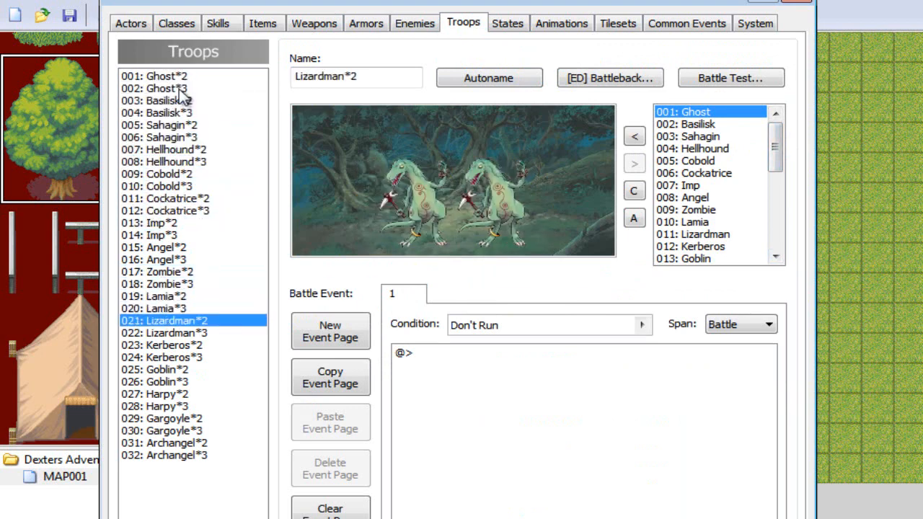
key("Down")
key("Down")
key("Down")
key("Down")
key("Down")
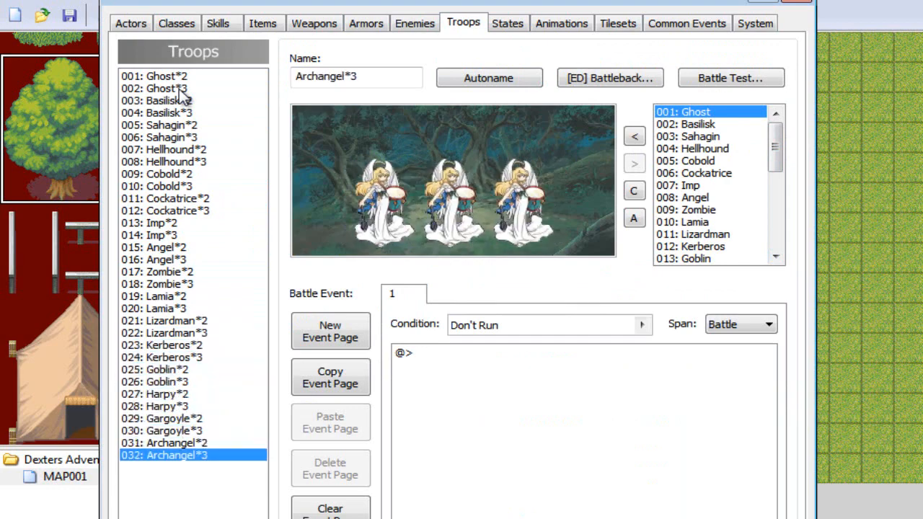
Step: Open the database's states and examine the settings of each one from 001: Knockout through 016: Blink
left_click(525, 29)
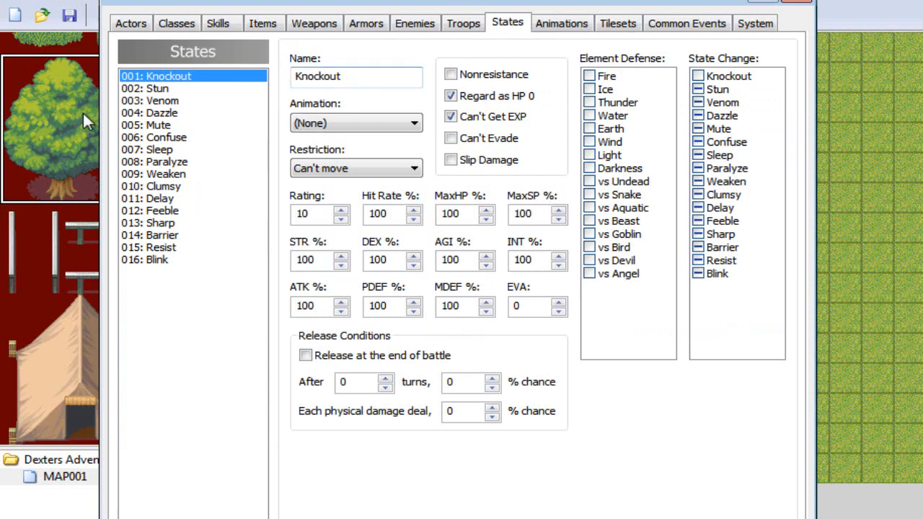
left_click(158, 88)
key("Down")
key("Down")
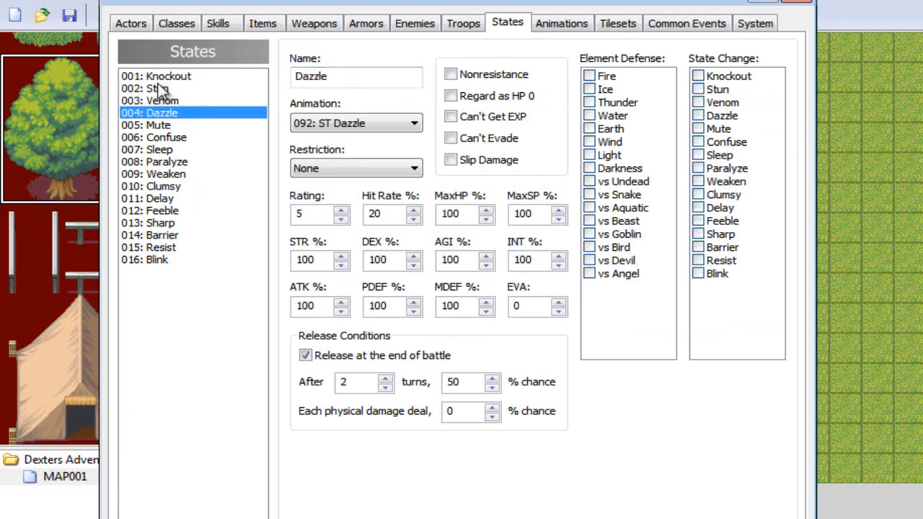
key("Down")
key("Down")
key("Down")
key("Down")
key("Down")
key("Down")
key("Down")
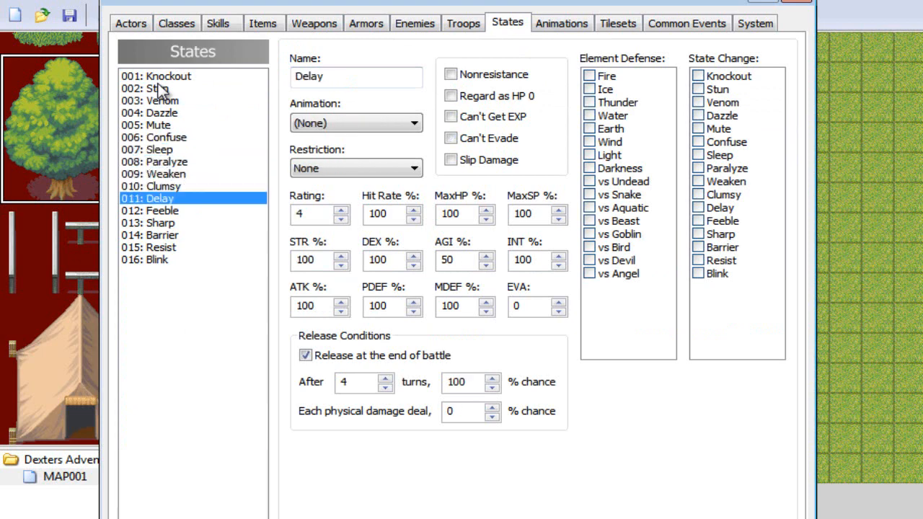
key("Down")
key("Down")
key("Down")
key("Down")
key("Down")
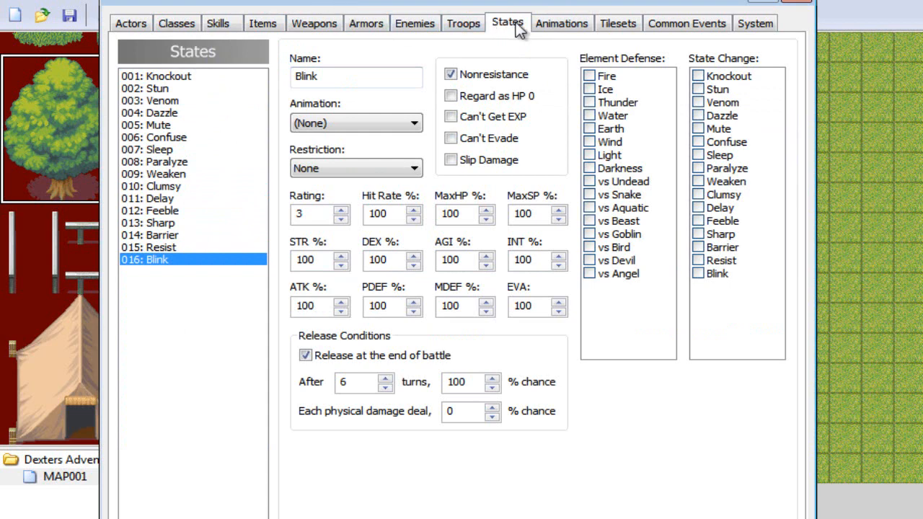
Step: Look through the database's animation list and examine the 099: Explosion 1 and 003: Use Item animations
left_click(559, 28)
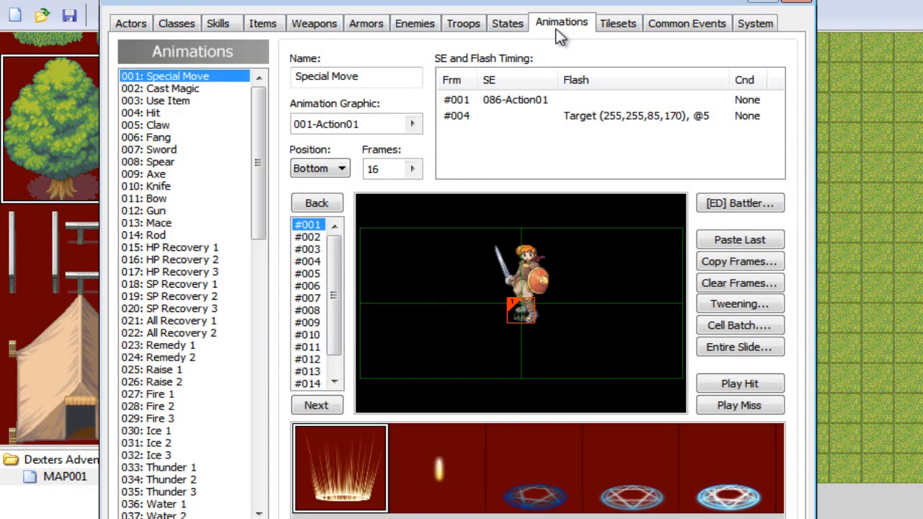
left_click_drag(262, 130, 258, 508)
left_click(166, 504)
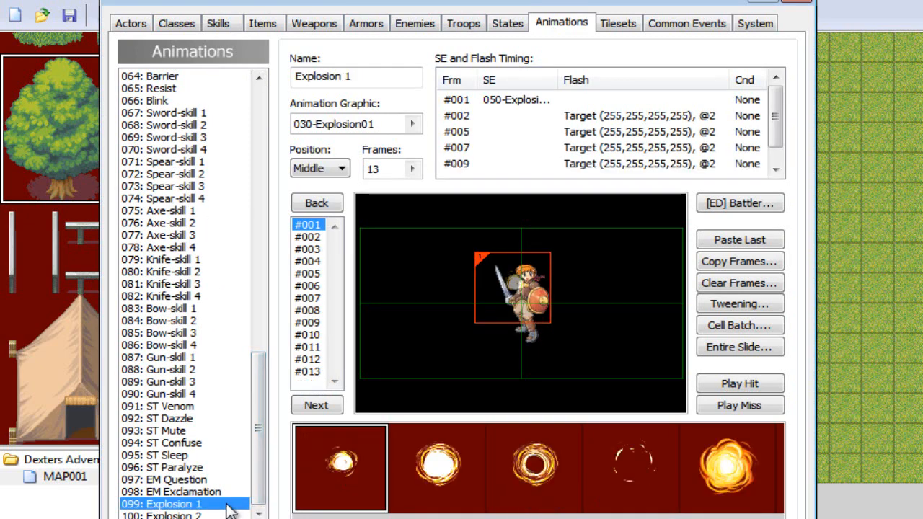
left_click_drag(262, 365, 262, 79)
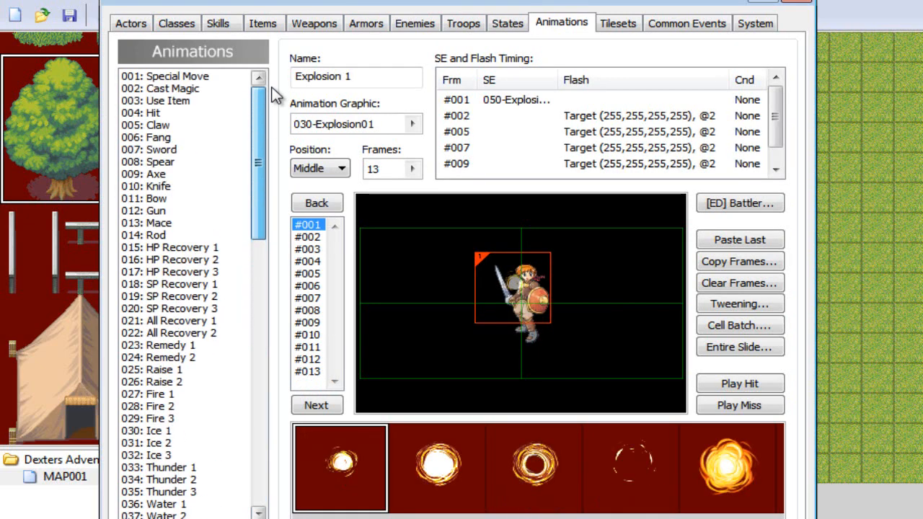
left_click(207, 101)
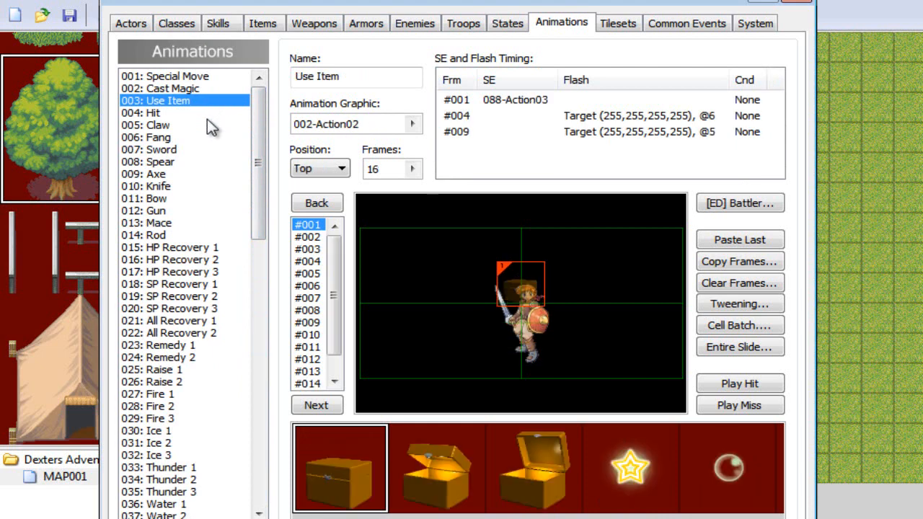
Step: Play the hit previews of the 005: Claw and 017: HP Recovery 3 animations
left_click(207, 124)
left_click(749, 385)
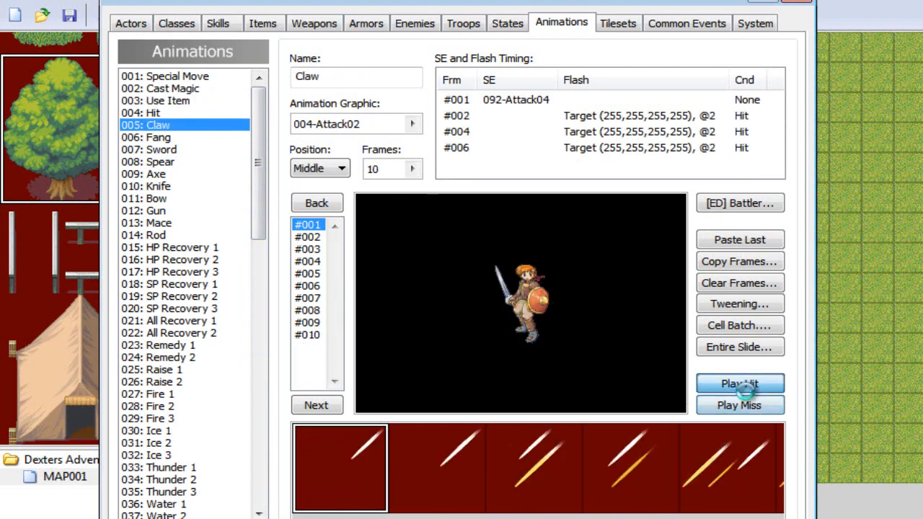
left_click(130, 272)
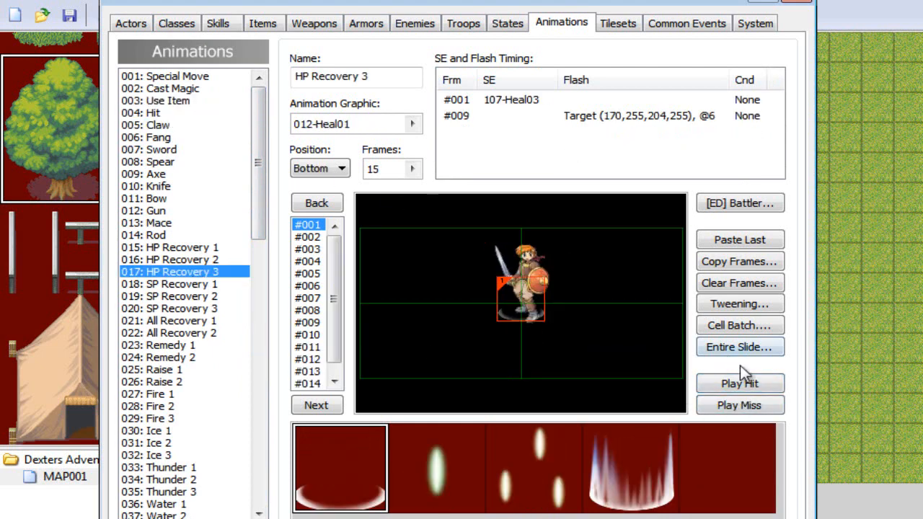
left_click(741, 384)
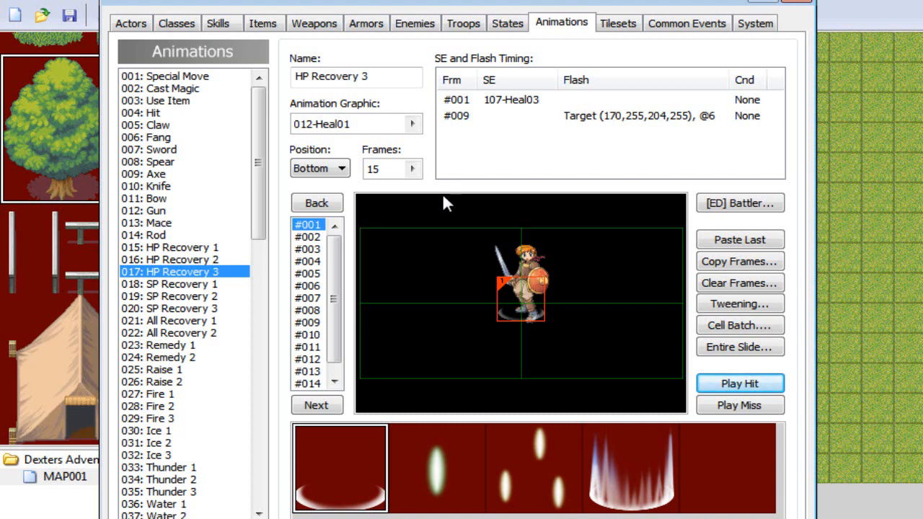
Step: Open the database's tilesets and correct the name of tileset 001 to Grassland
left_click(633, 27)
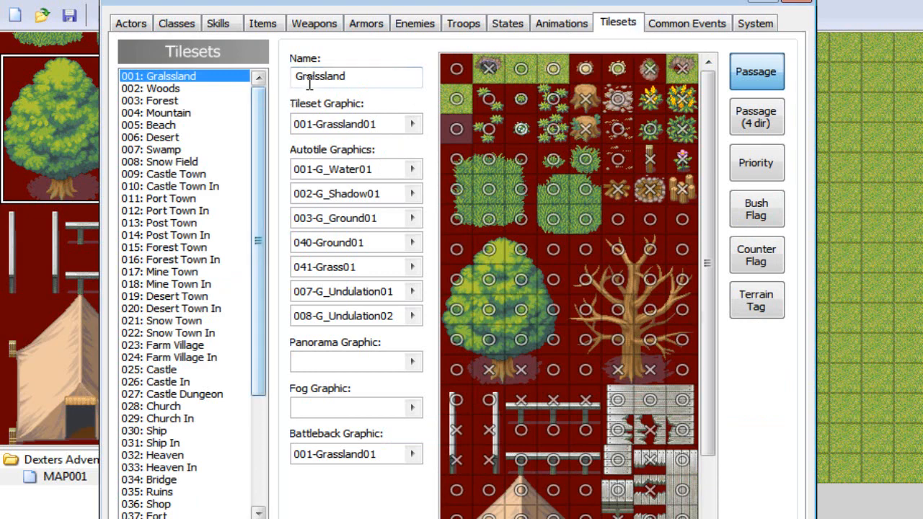
left_click(317, 77)
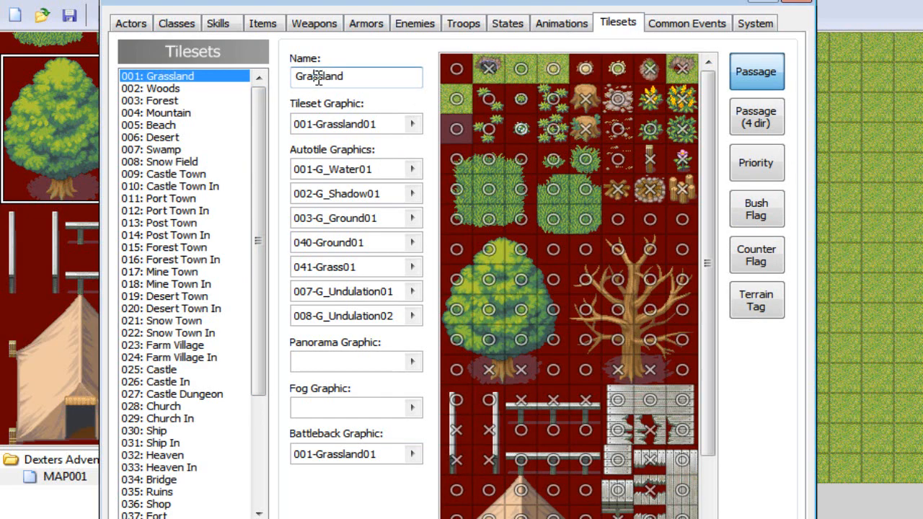
Step: Examine the tilesets from 050: Dark Space back to 020: Desert Town In, with their tile, autotile and battleback graphics
left_click_drag(263, 105, 264, 346)
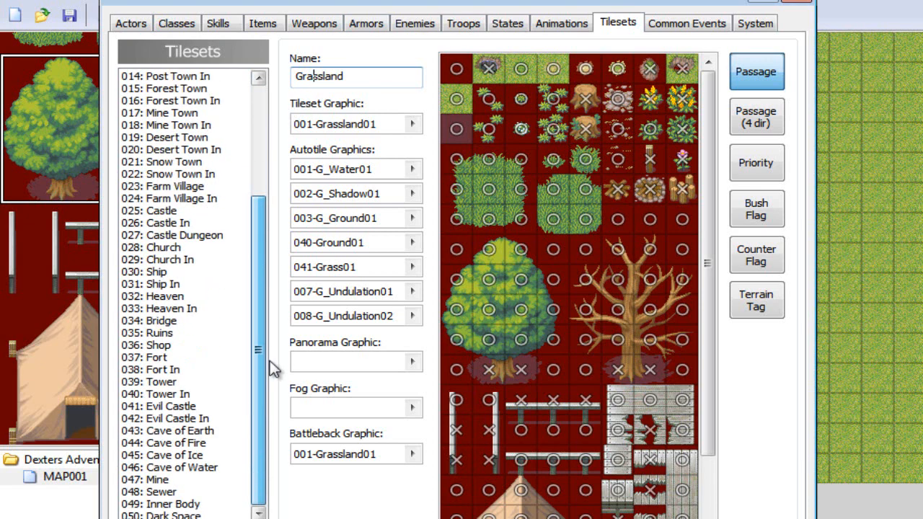
left_click(172, 516)
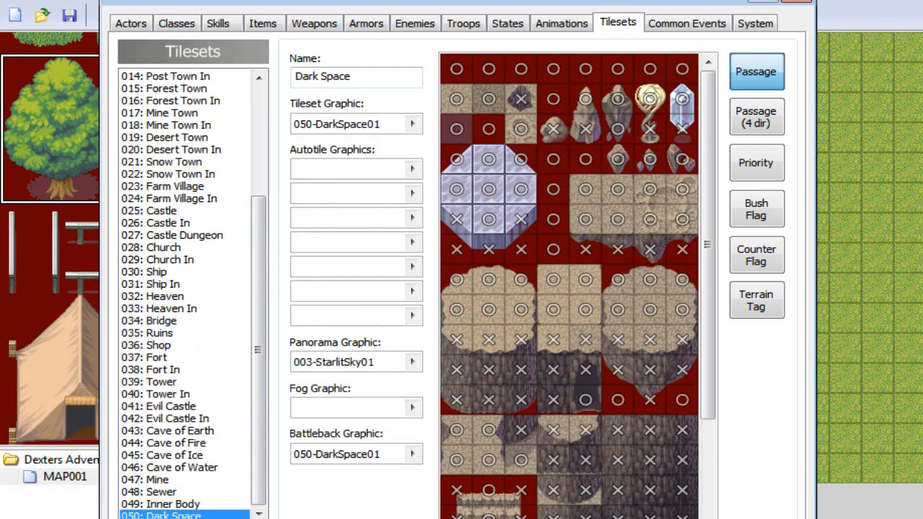
key("Up")
key("Up")
key("Up")
key("Up")
key("Up")
key("Up")
key("Up")
key("Up")
key("Up")
key("Up")
key("Up")
key("Up")
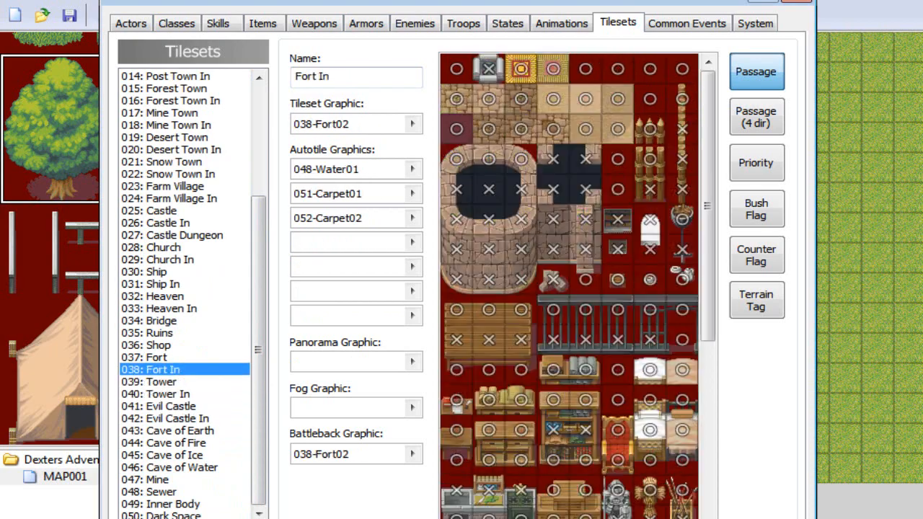
key("Up")
key("Up")
key("Up")
key("Up")
key("Up")
key("Up")
key("Up")
key("Up")
key("Up")
key("Up")
key("Up")
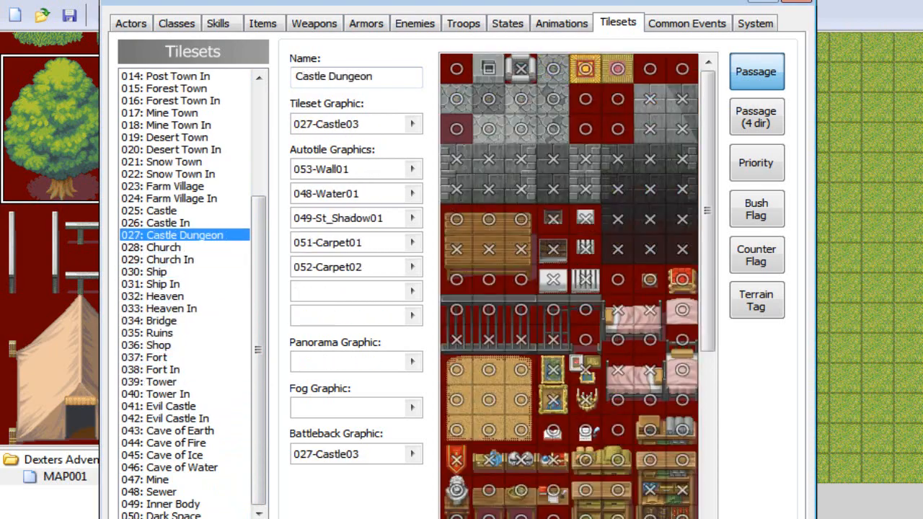
key("Up")
key("Up")
key("Up")
key("Up")
key("Up")
key("Up")
key("Up")
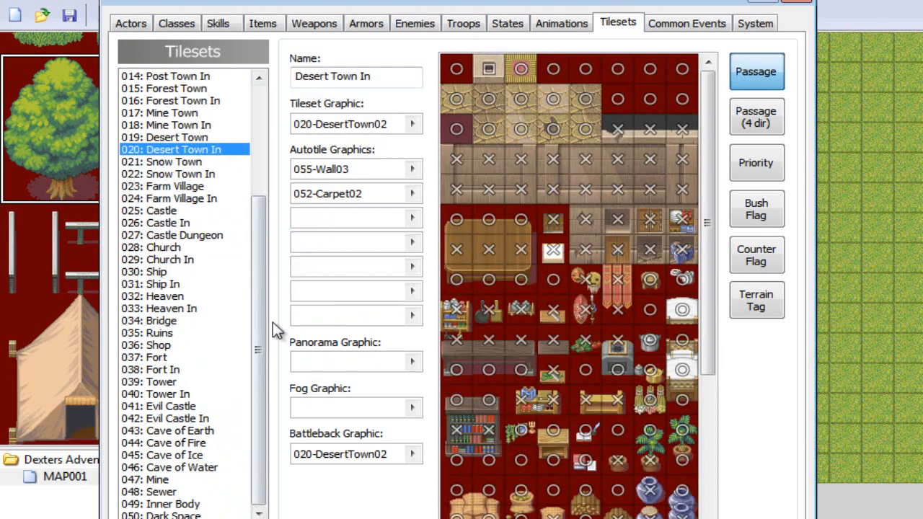
Step: Examine the tile priority settings of the 001: Grassland tileset and return to its passage settings
left_click_drag(263, 337, 257, 150)
left_click(217, 76)
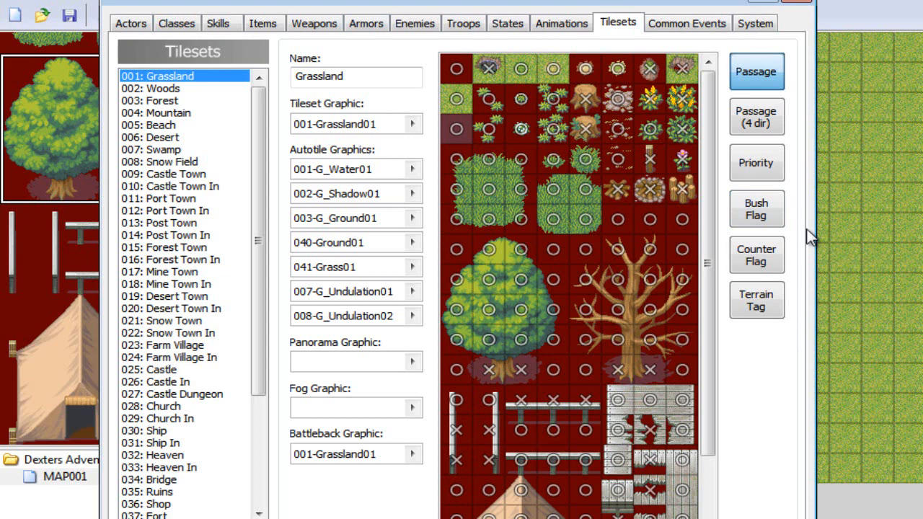
left_click(756, 163)
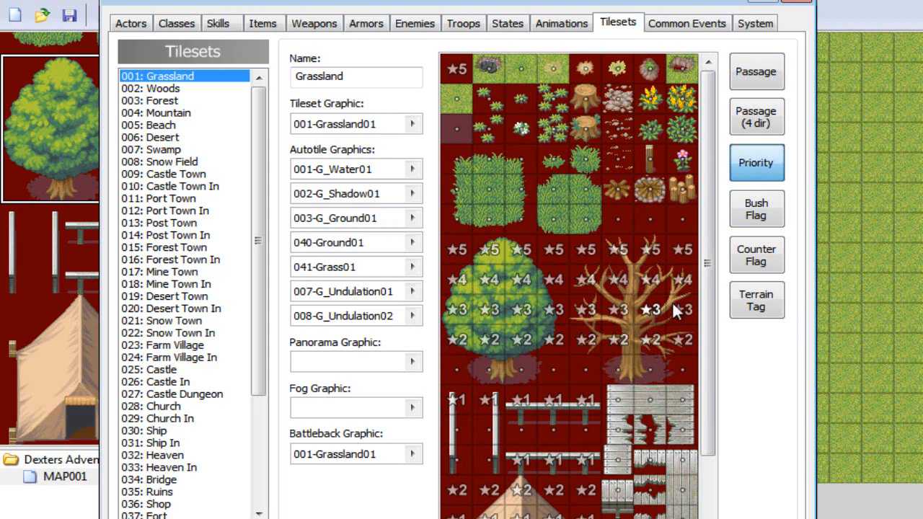
scroll(681, 455, "down", 3)
scroll(686, 400, "up", 3)
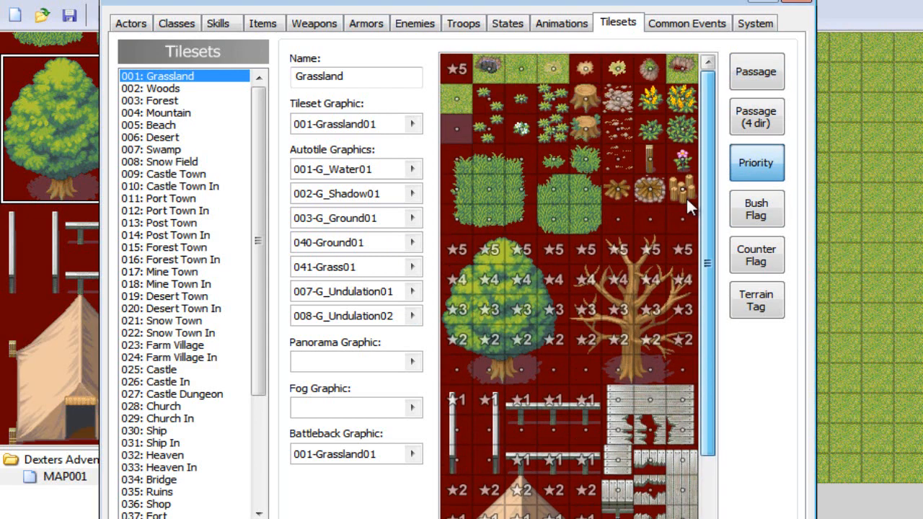
left_click(757, 74)
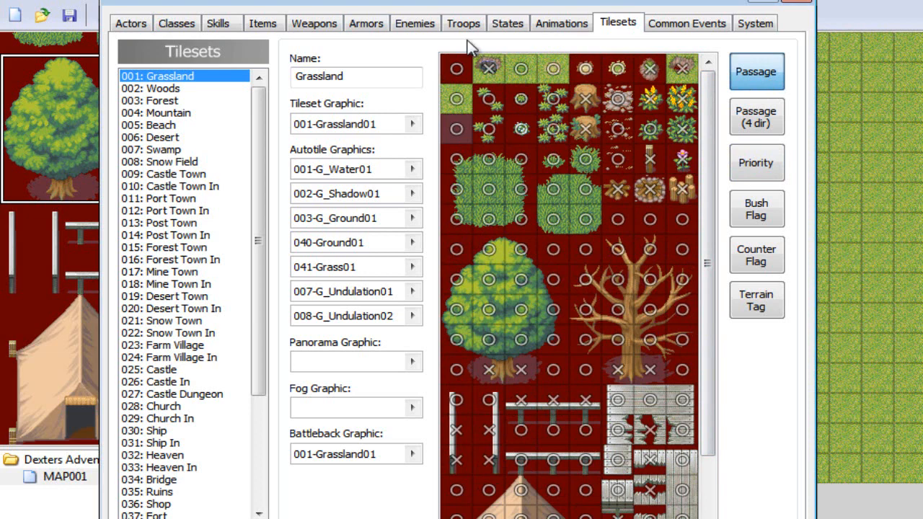
Step: Examine the panorama graphics from 001-Sky01 to 007-Ocean01 for the Grassland tileset without applying one
left_click(413, 362)
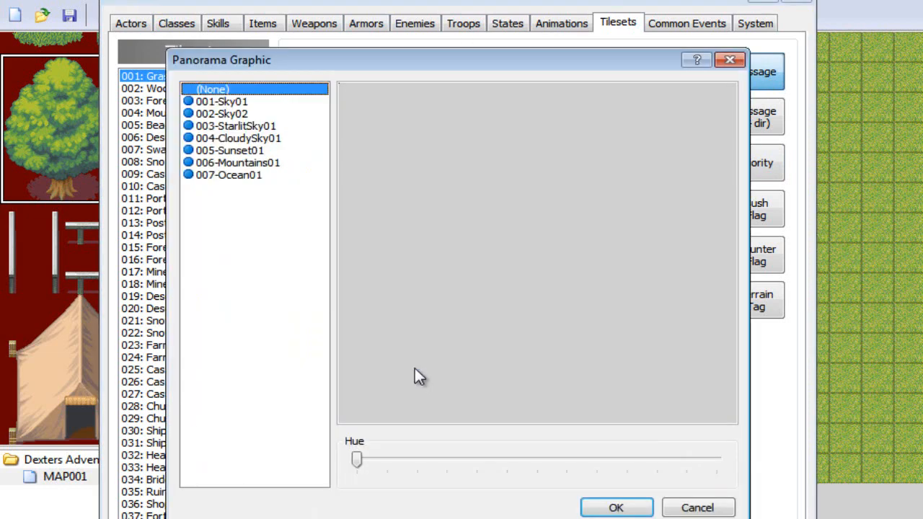
left_click(270, 104)
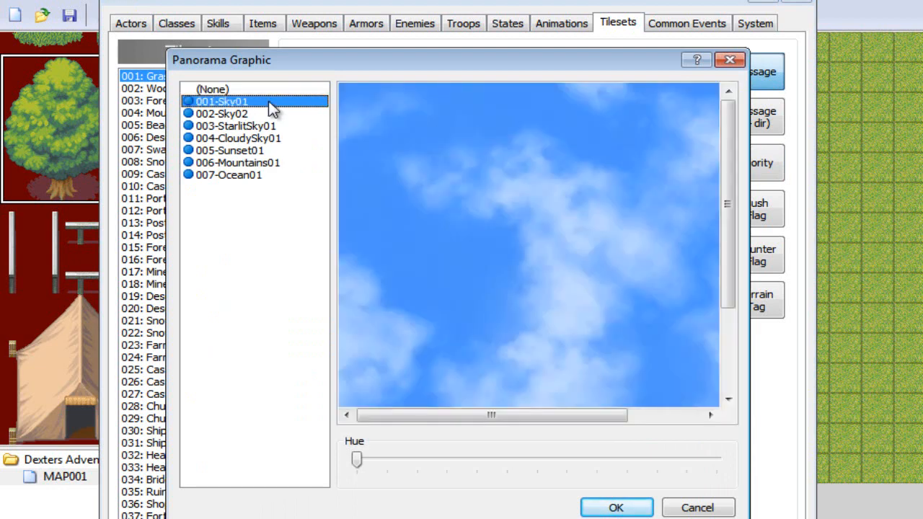
left_click(270, 116)
key("Down")
key("Down")
key("Down")
key("Down")
key("Down")
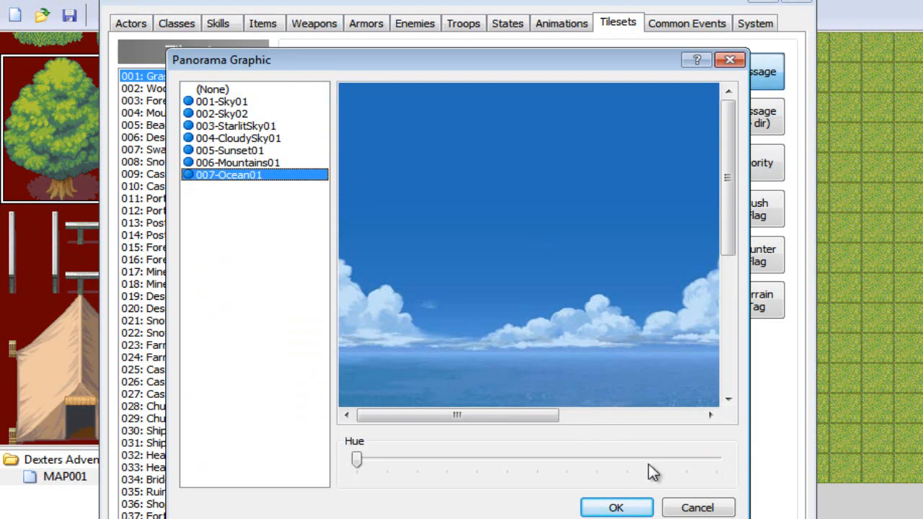
left_click(697, 508)
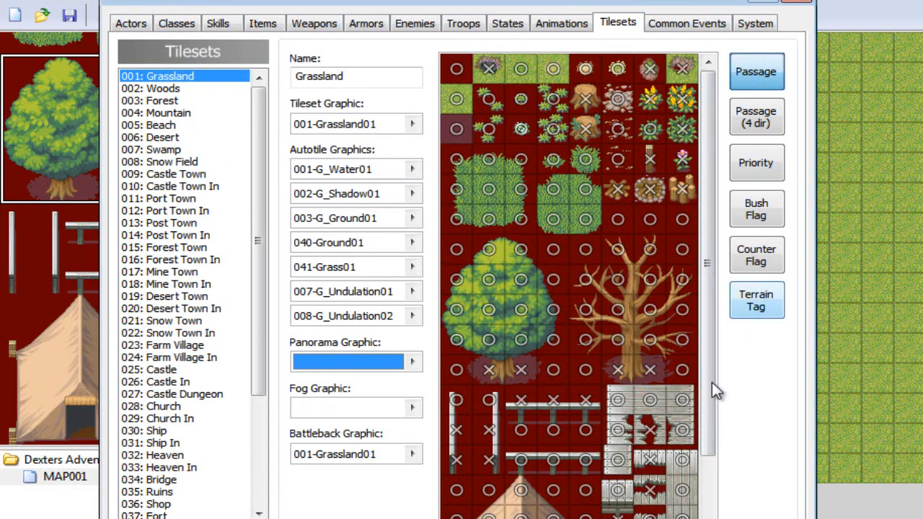
Step: Examine the fog graphics for the Grassland tileset, including the sandstorm, water, shade and cloud ones, without applying one
left_click(412, 407)
left_click(252, 165)
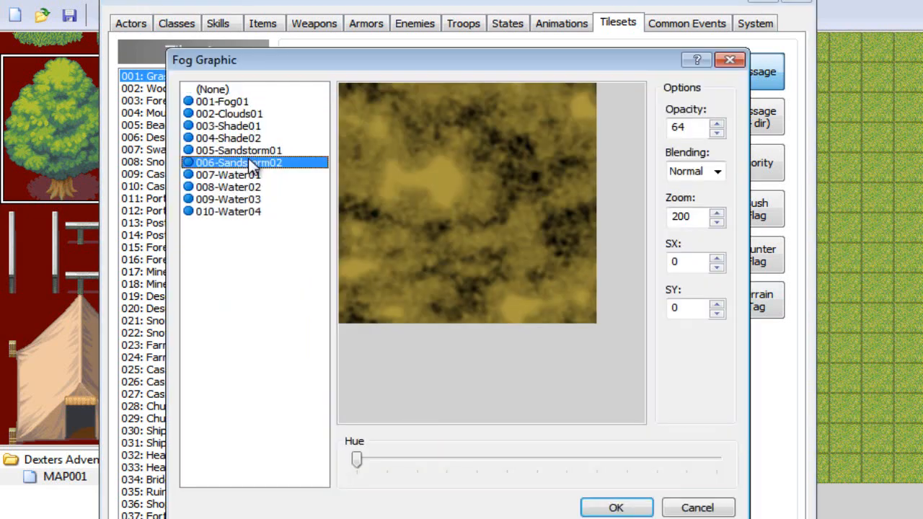
key("Down")
key("Down")
key("Down")
key("Down")
key("Up")
key("Up")
key("Up")
key("Up")
key("Up")
key("Up")
key("Up")
key("Up")
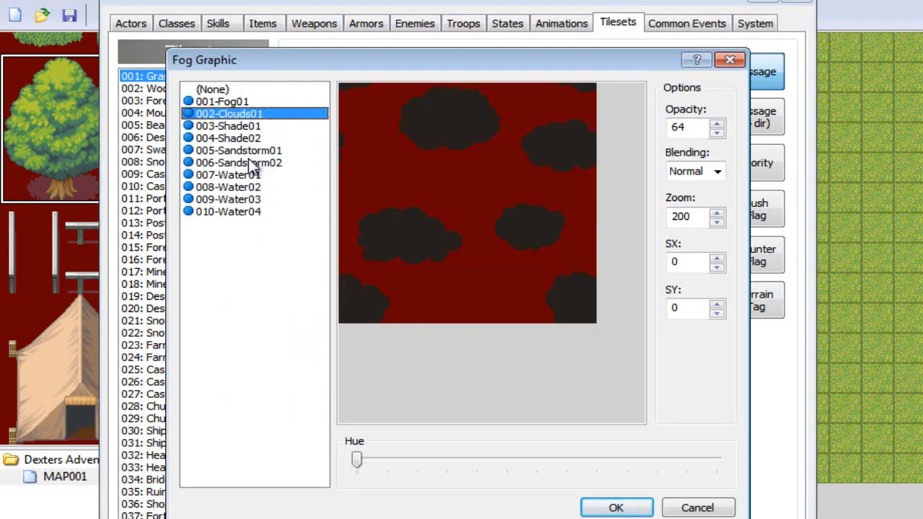
key("Down")
left_click(714, 508)
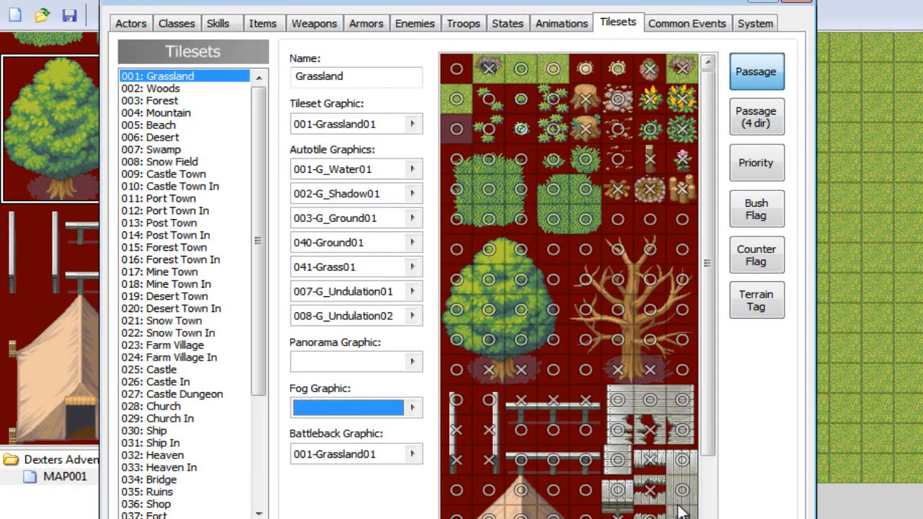
Step: Examine the battleback graphics from 001-Grassland01 through 050-DarkSpace01 for the Grassland tileset without applying a different one
left_click(412, 455)
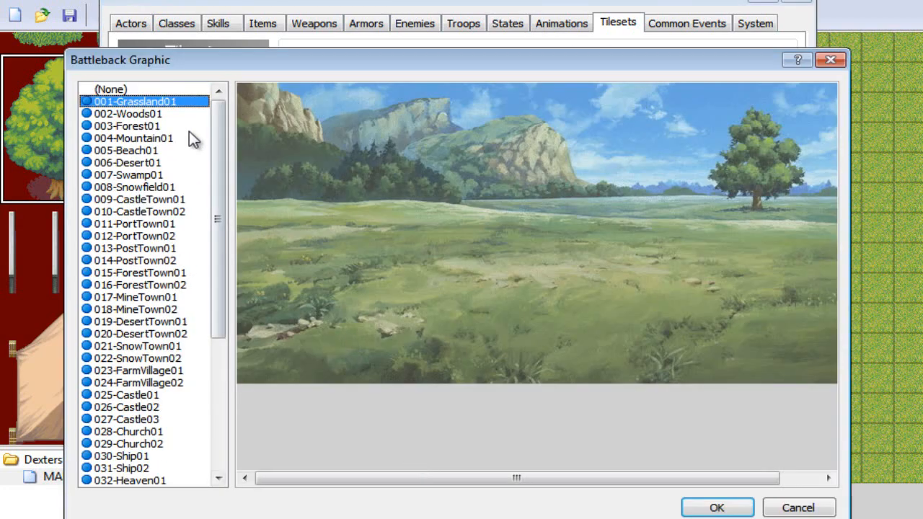
left_click(146, 114)
key("Down")
key("Down")
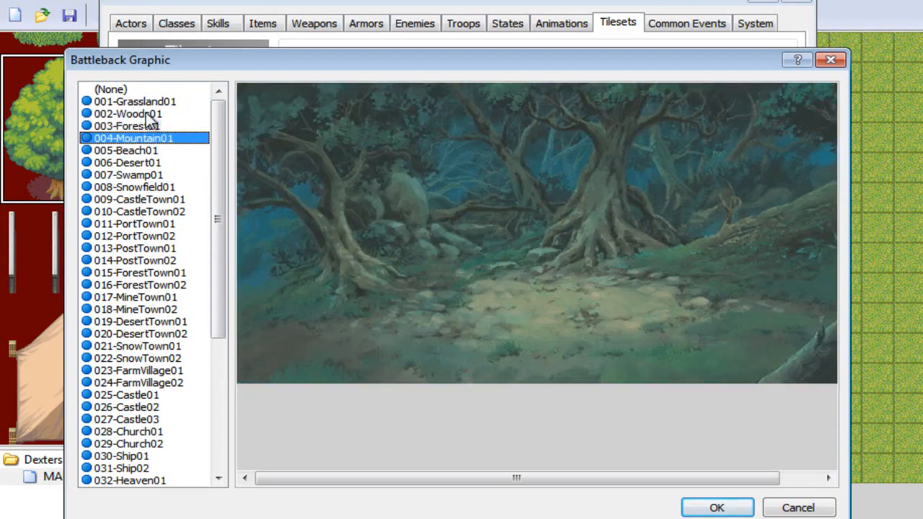
key("Down")
key("Down")
key("Down")
key("Down")
key("Down")
key("Down")
key("Down")
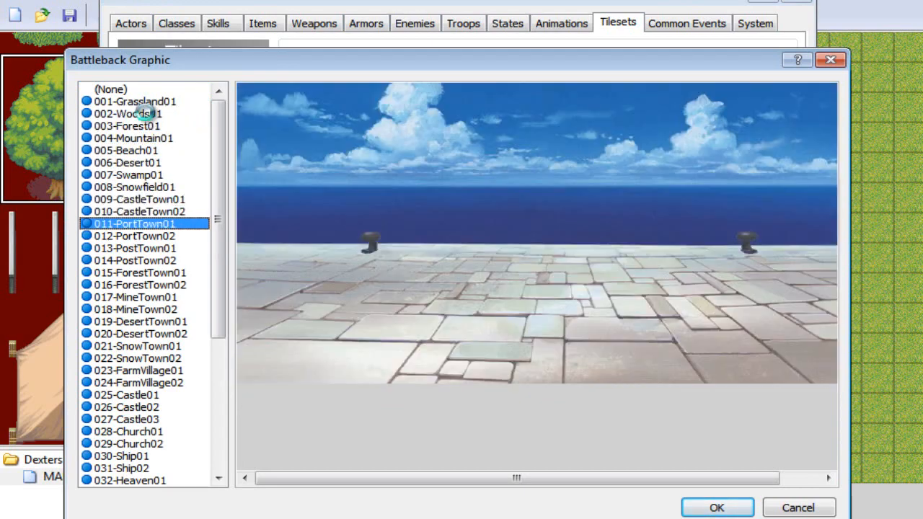
key("Down")
key("Down")
key("Down")
key("Down")
key("Down")
key("Down")
key("Down")
key("Down")
key("Down")
key("Down")
key("Down")
key("Down")
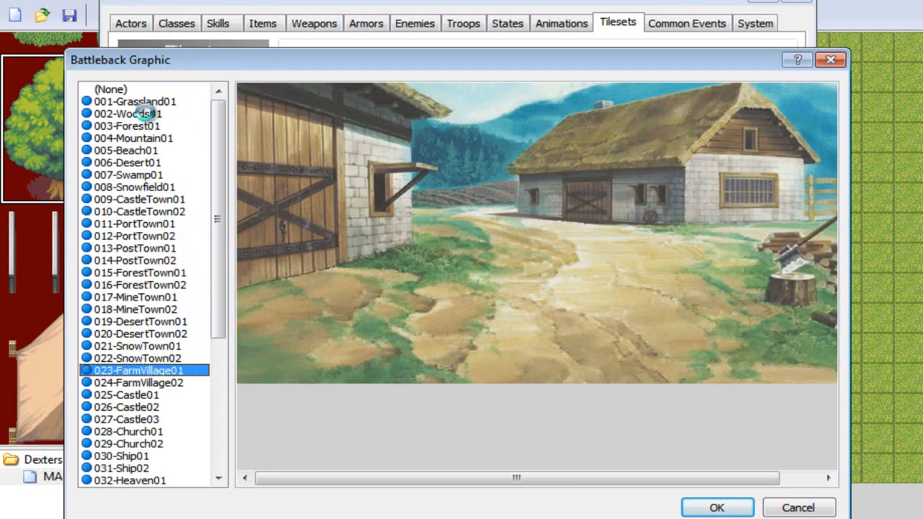
key("Down")
key("Down")
key("Down")
key("Down")
key("Down")
key("Down")
key("Down")
key("Down")
key("Down")
key("Up")
key("Up")
key("Up")
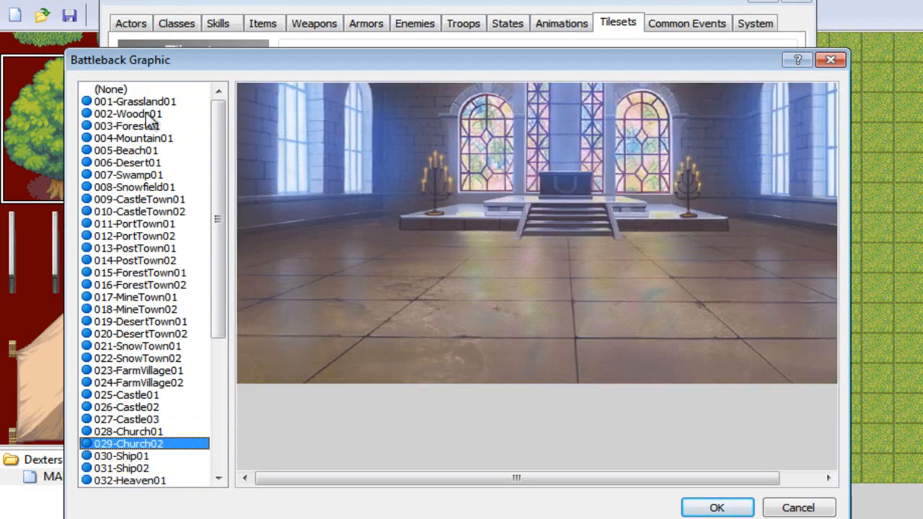
key("Down")
key("Down")
key("Down")
key("Down")
key("Down")
key("Down")
key("Down")
key("Down")
key("Down")
key("Down")
key("Down")
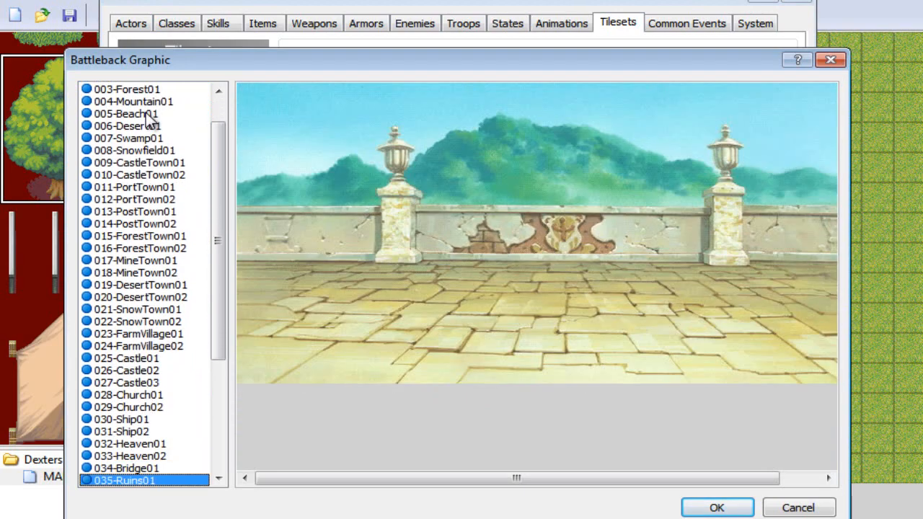
key("Down")
key("Down")
key("Down")
key("Down")
key("Down")
key("Down")
key("Down")
key("Down")
key("Down")
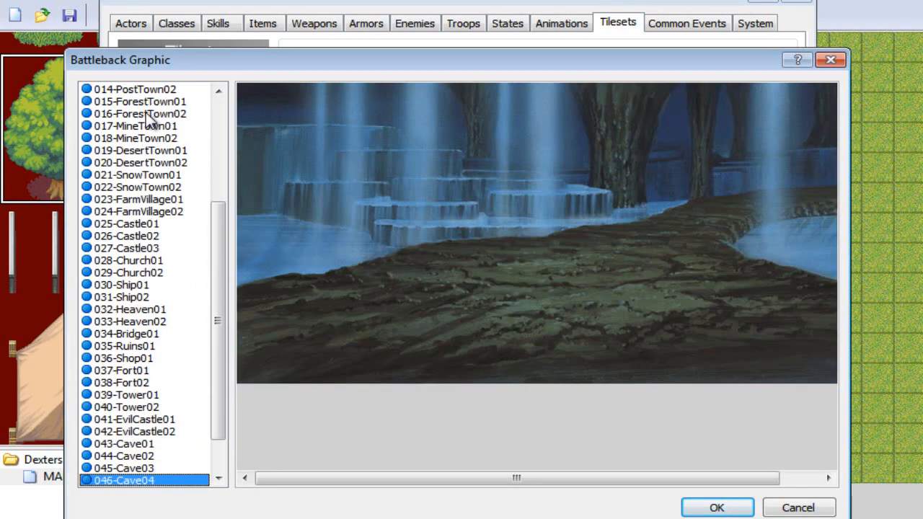
key("Down")
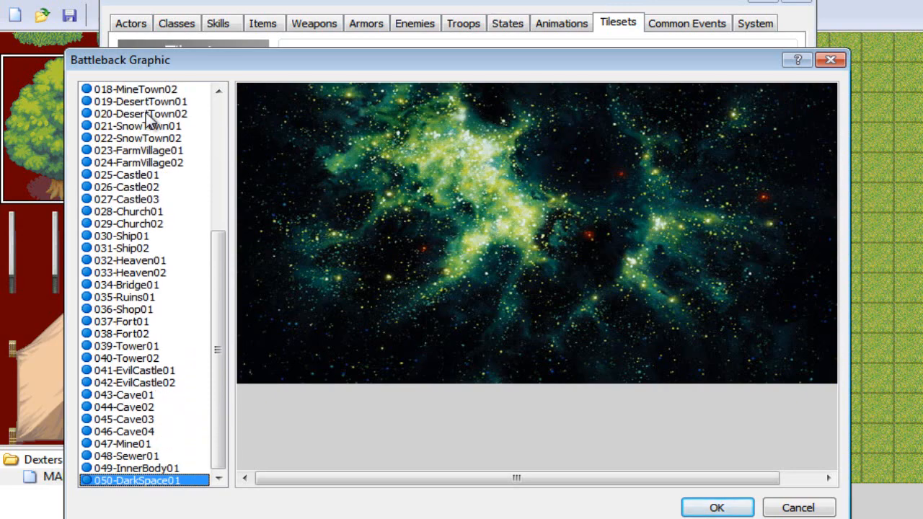
left_click(799, 508)
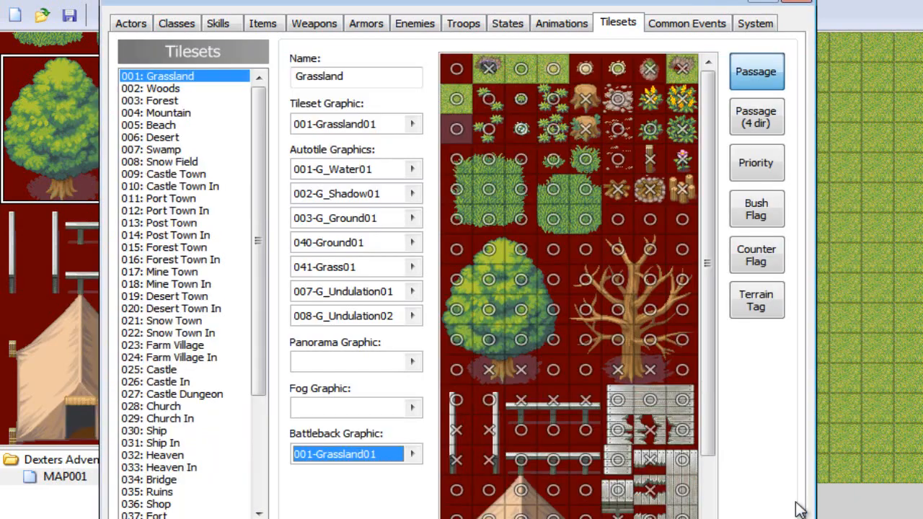
Step: Look past the common events to the system settings and remove Buddy, Gloria and Hilda from the initial party
left_click(684, 23)
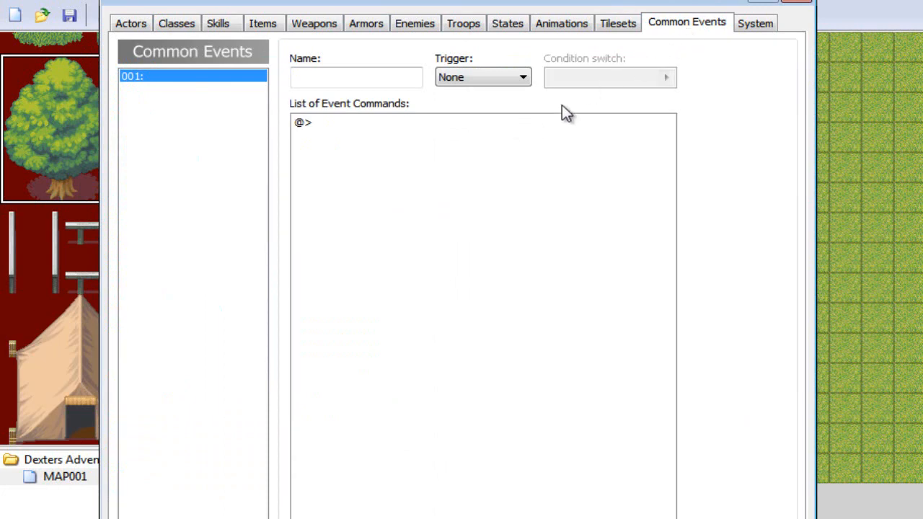
left_click(759, 26)
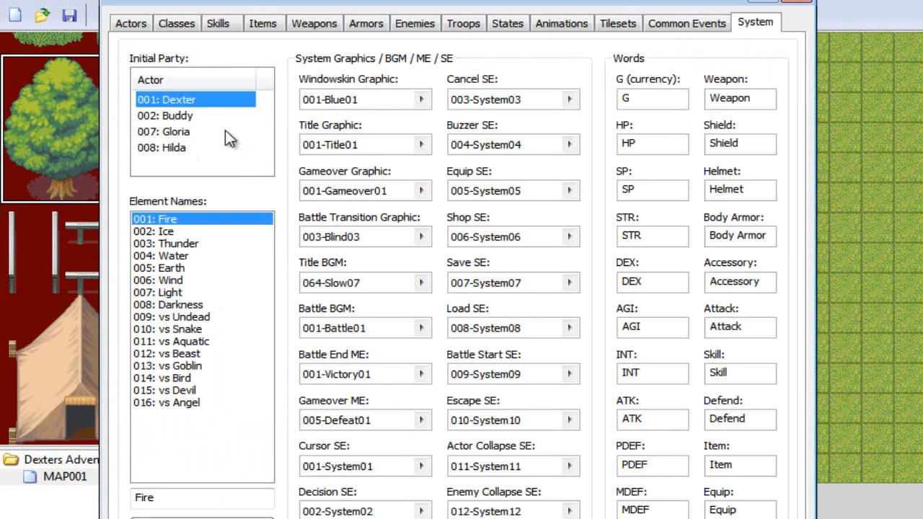
left_click(193, 117)
key("Delete")
key("Delete")
key("Delete")
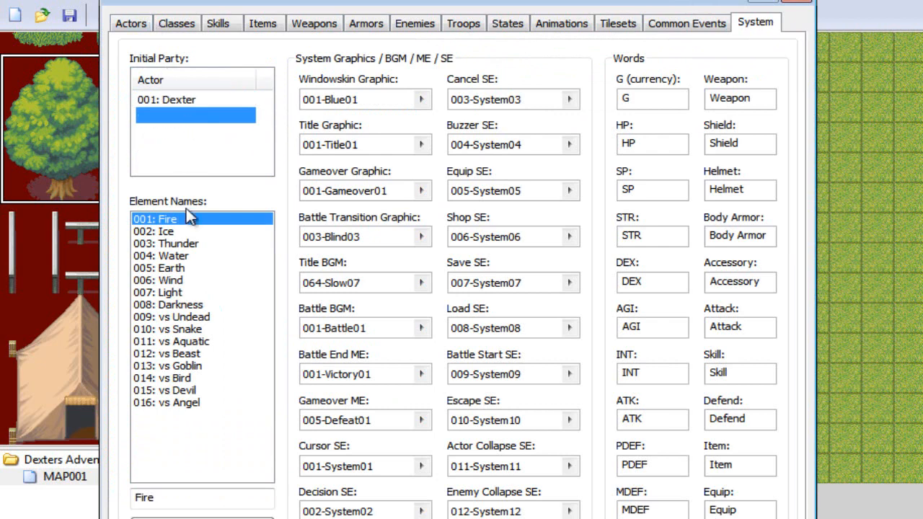
Step: Examine the currency word and the available title and gameover graphics in the system settings without changing them
left_click(663, 99)
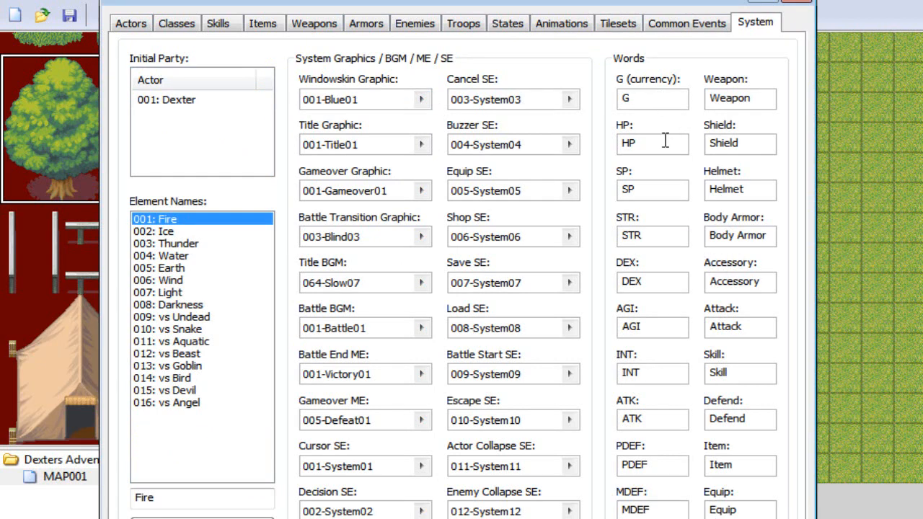
double_click(408, 145)
left_click(135, 89)
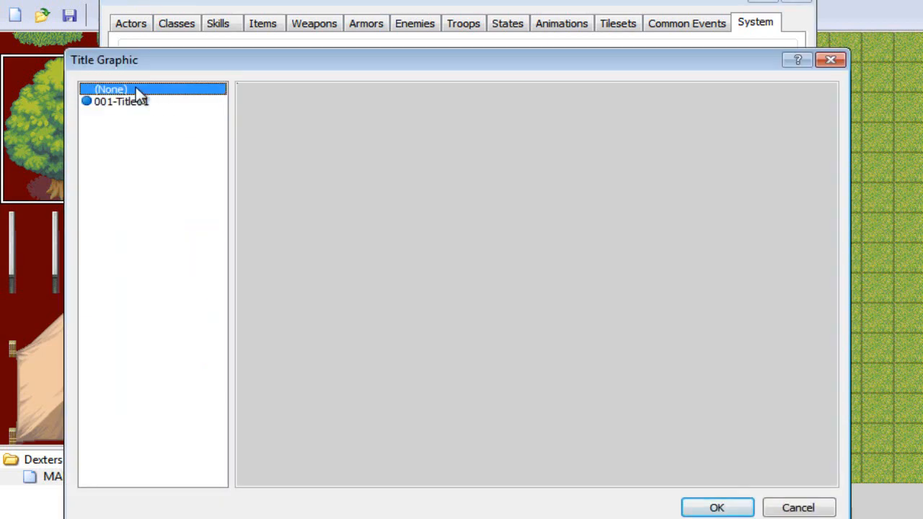
left_click(820, 509)
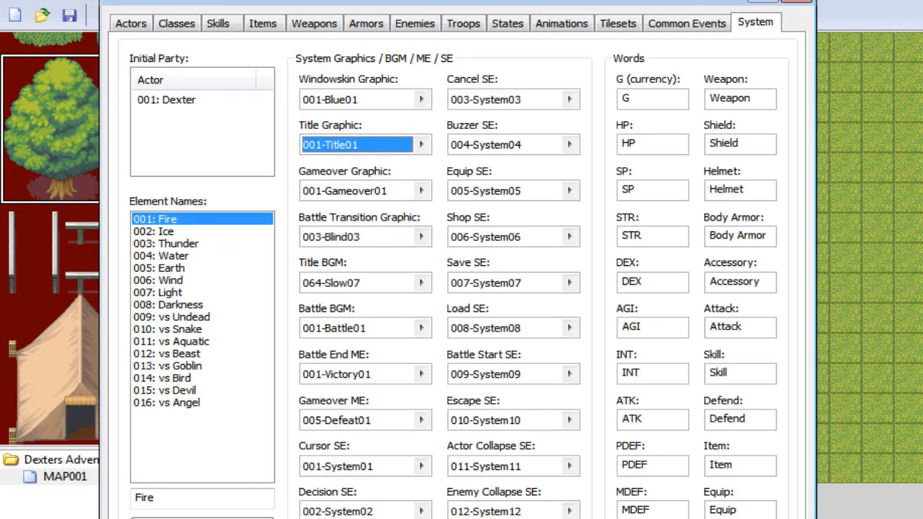
double_click(428, 190)
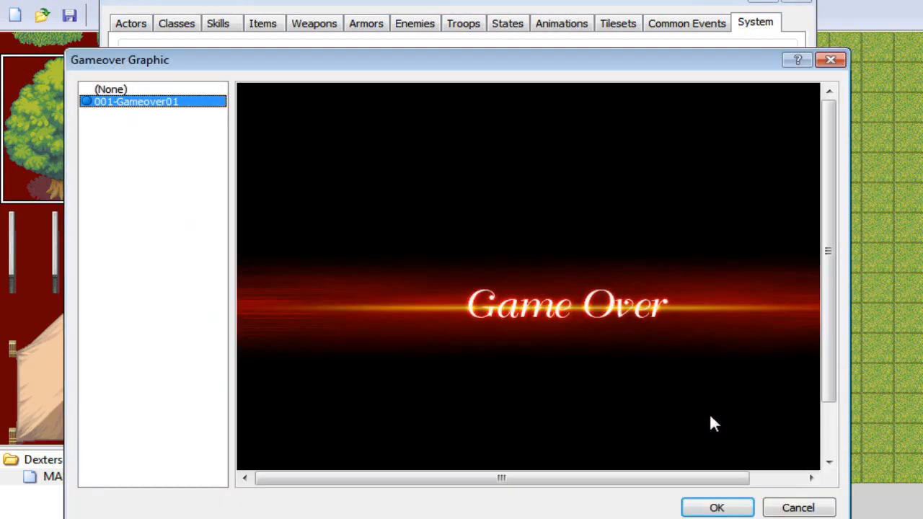
left_click(776, 508)
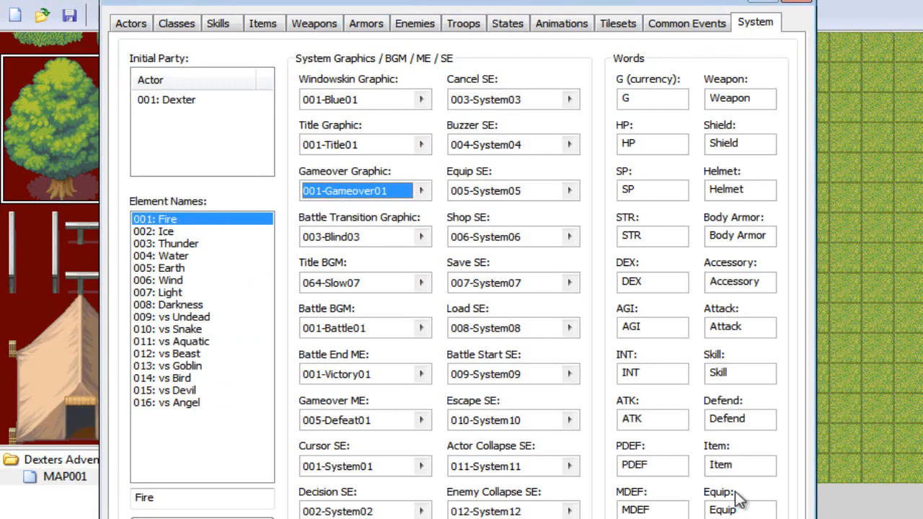
Step: Examine the battle transition graphics from 001-Blind01 through 020-Flat01
left_click(422, 236)
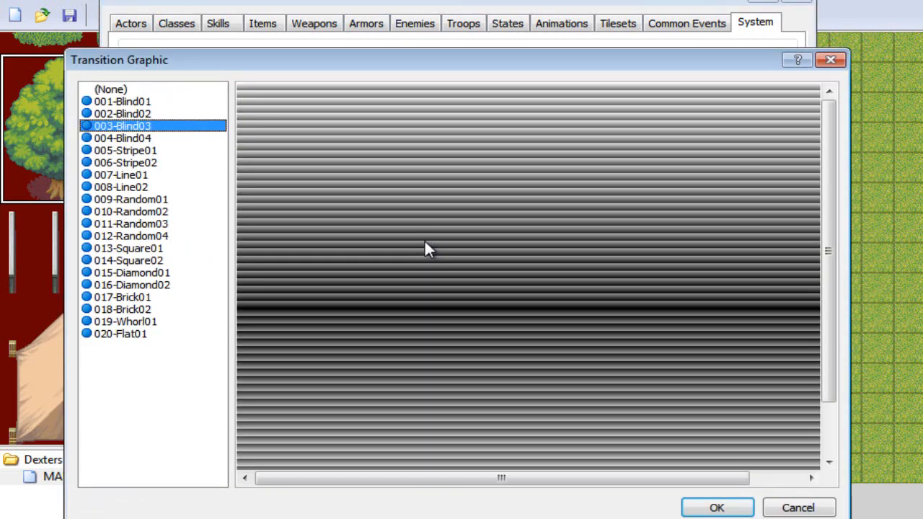
left_click(157, 103)
key("Down")
key("Down")
key("Down")
key("Down")
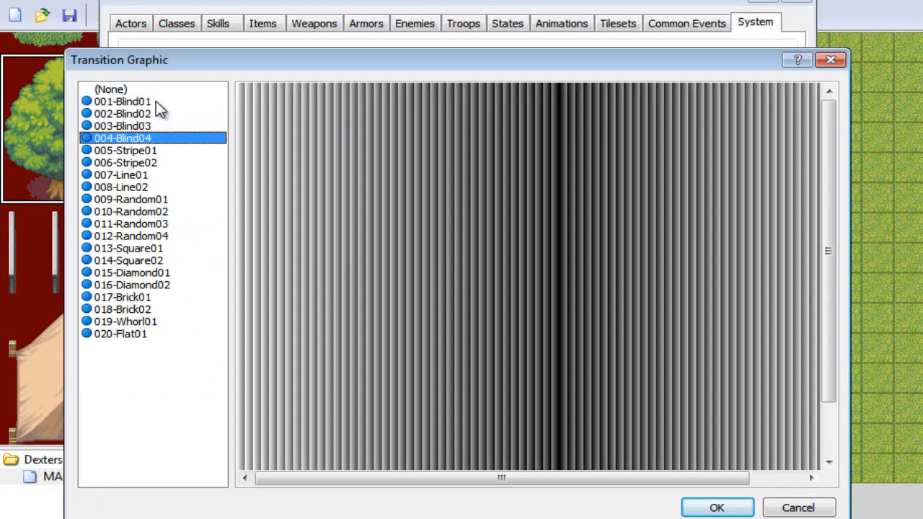
key("Down")
key("Down")
key("Down")
key("Down")
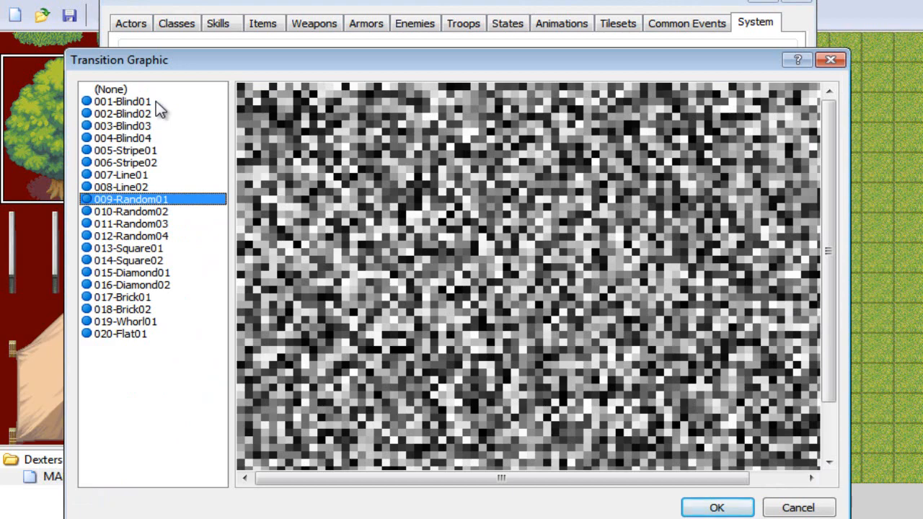
key("Down")
key("Down")
key("Down")
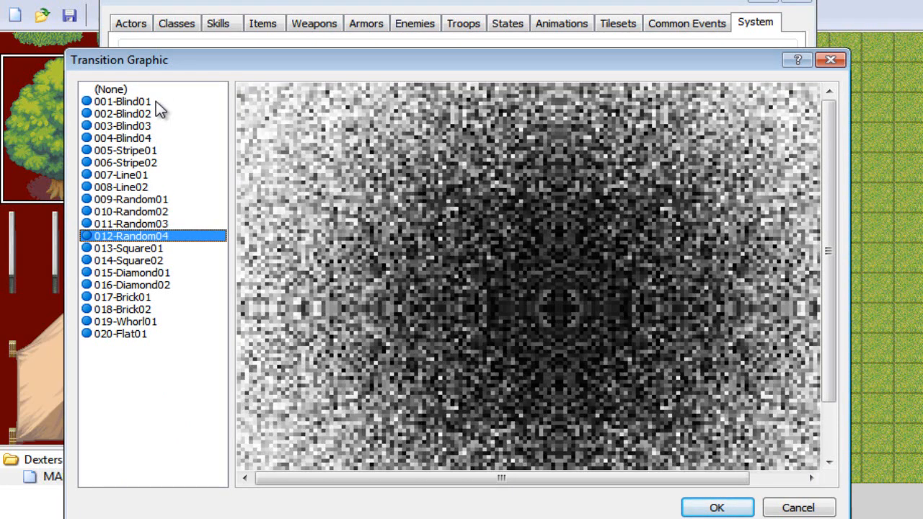
key("Down")
key("Down")
key("Down")
key("Down")
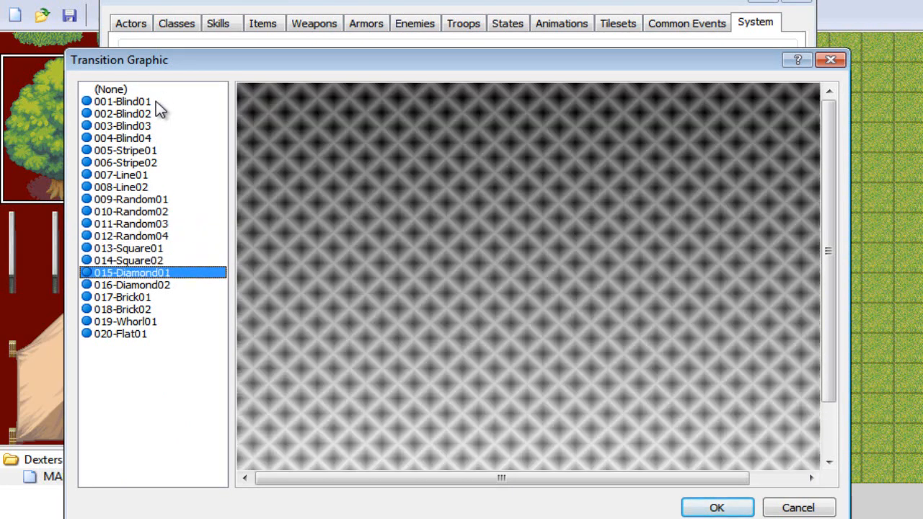
key("Down")
key("Down")
key("Down")
key("Down")
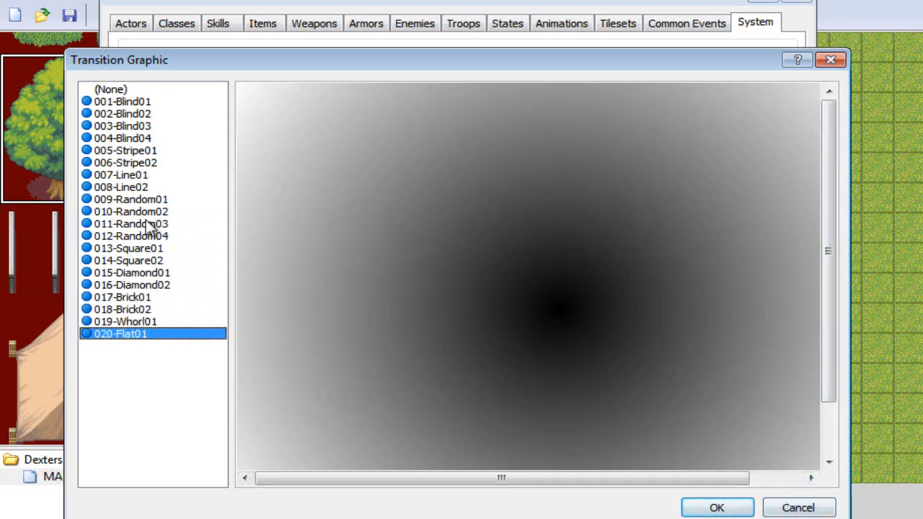
Step: Compare the Random transition graphics and set the battle transition graphic to 012-Random04
left_click(143, 200)
left_click(143, 211)
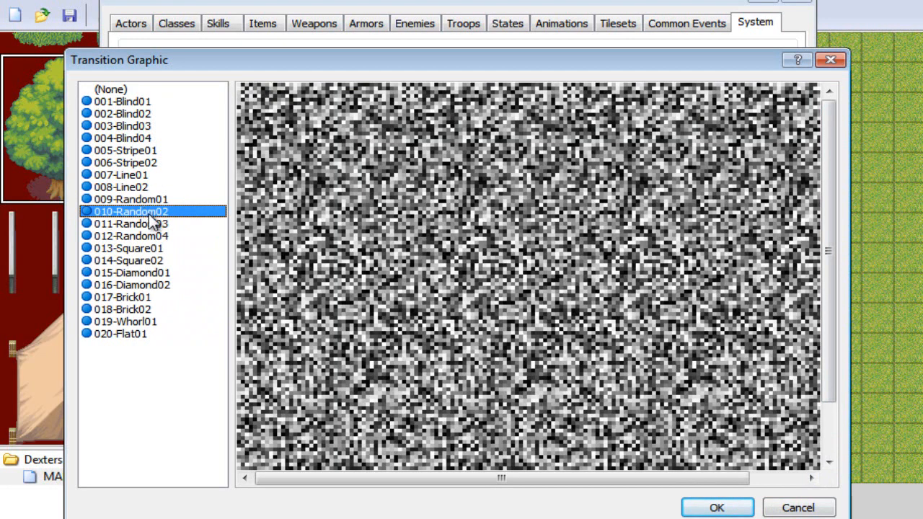
left_click(153, 224)
left_click(157, 236)
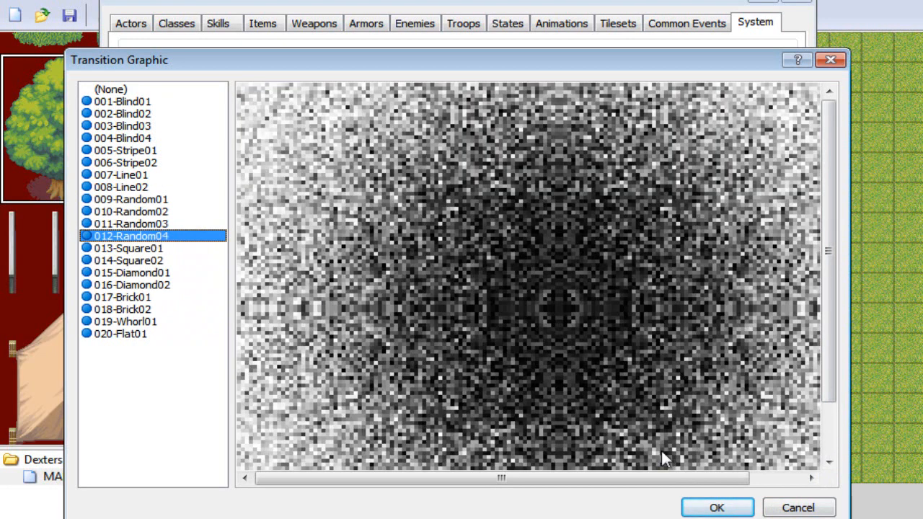
left_click(716, 508)
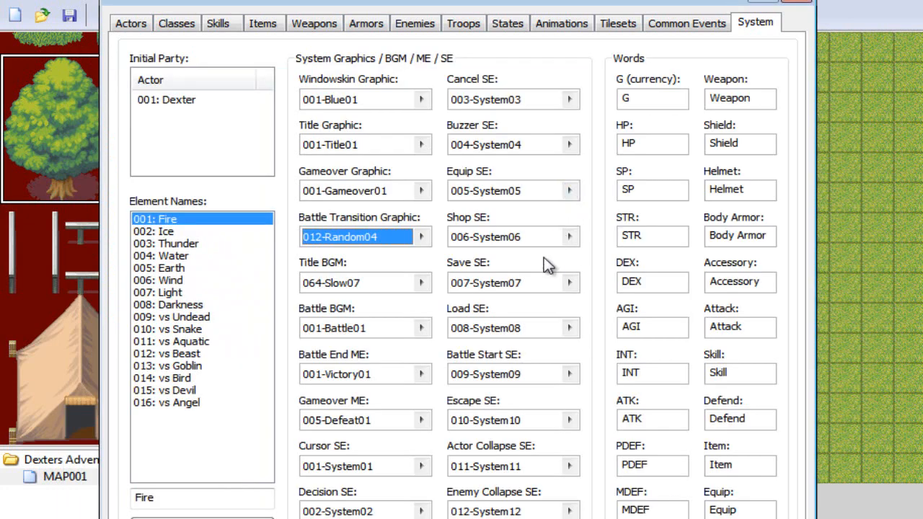
Step: Open the title BGM selection and preview the 064-Slow07 track, stopping the playback
left_click(422, 282)
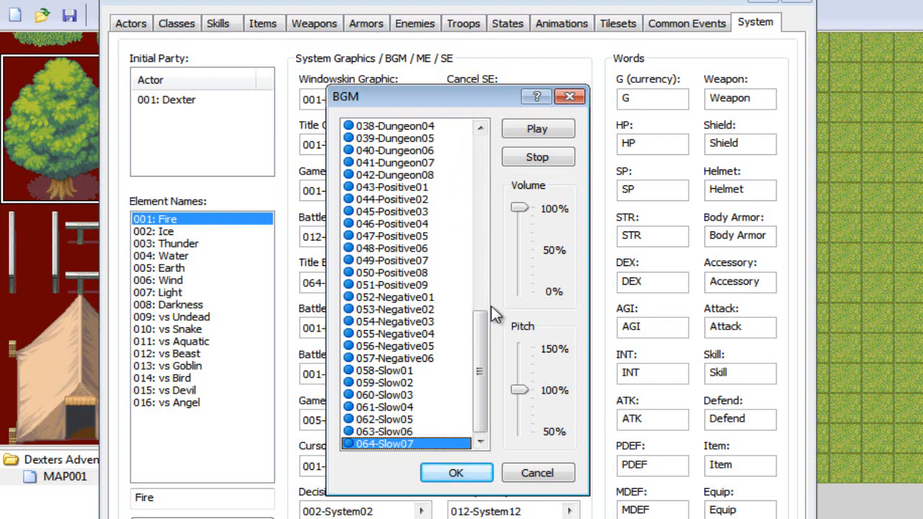
left_click(532, 132)
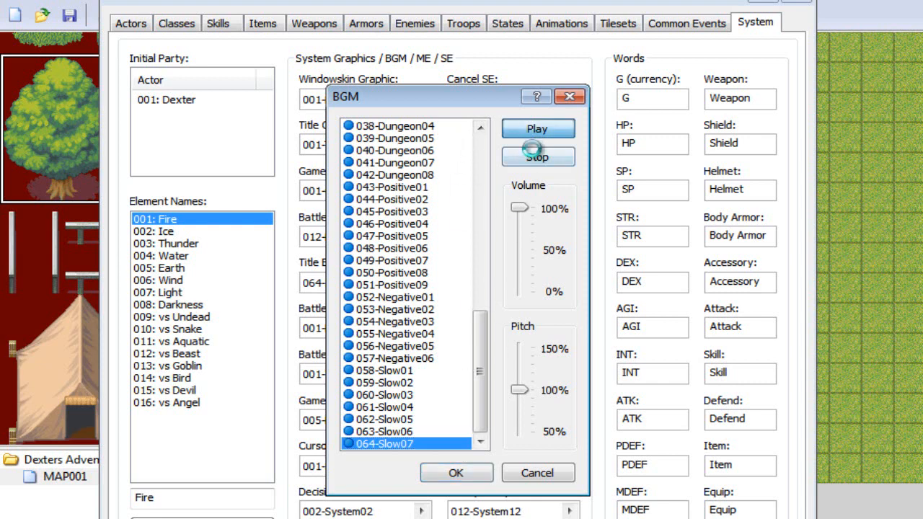
left_click(538, 156)
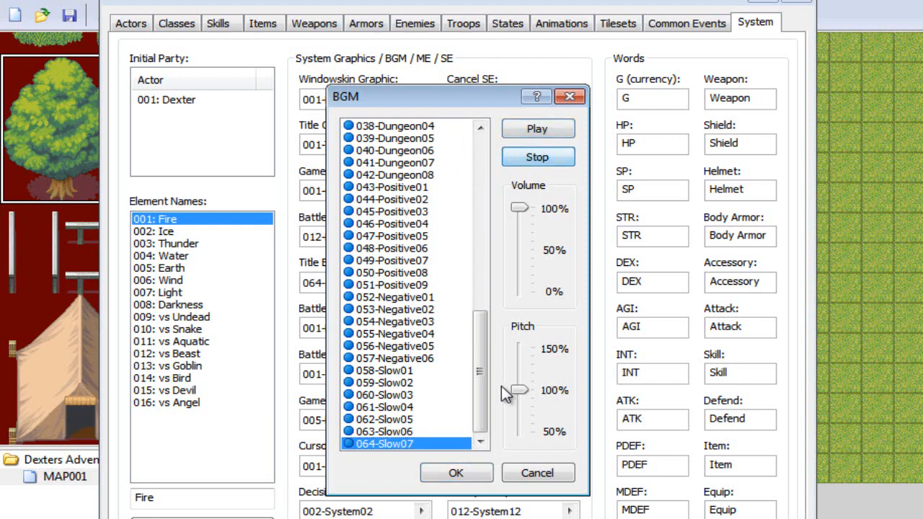
Step: Sample the Field tracks from 018-Field01 through 022-Field05 as title music and stop the playback
left_click_drag(478, 426, 482, 258)
left_click(419, 189)
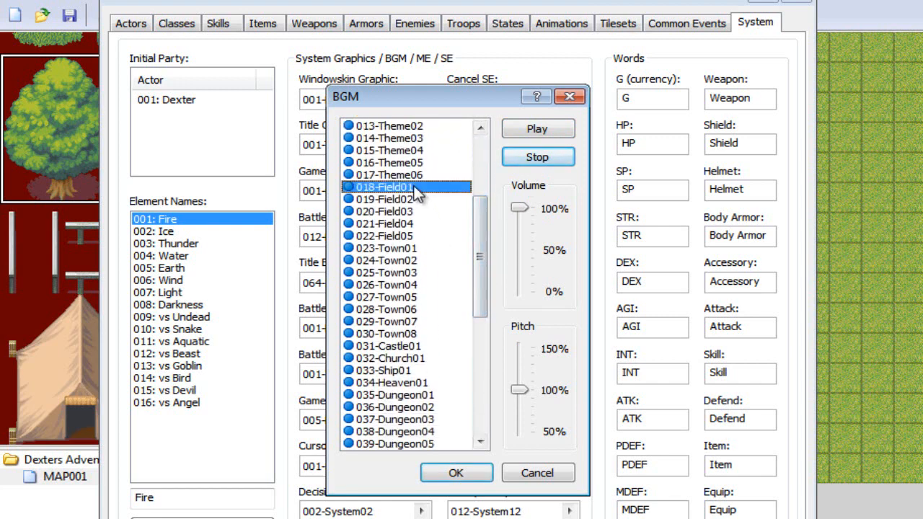
left_click(423, 201)
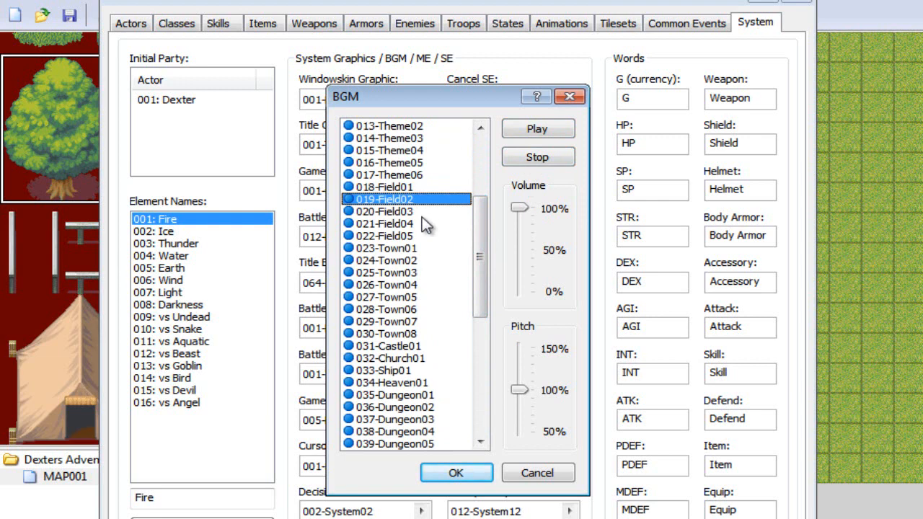
left_click(424, 212)
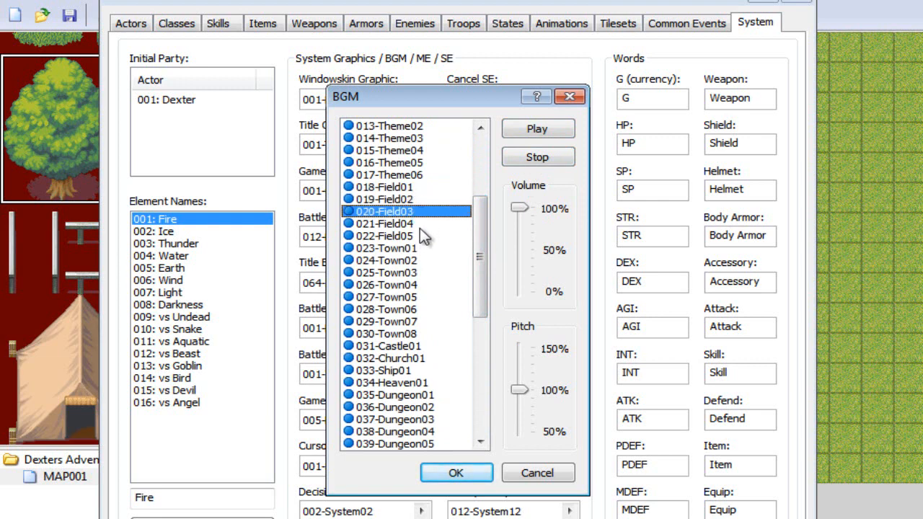
left_click(421, 226)
left_click(421, 236)
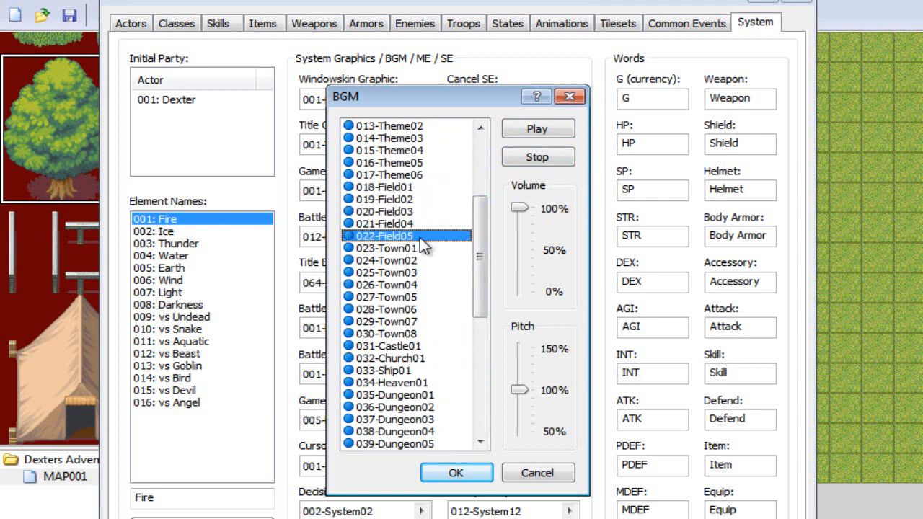
left_click(551, 153)
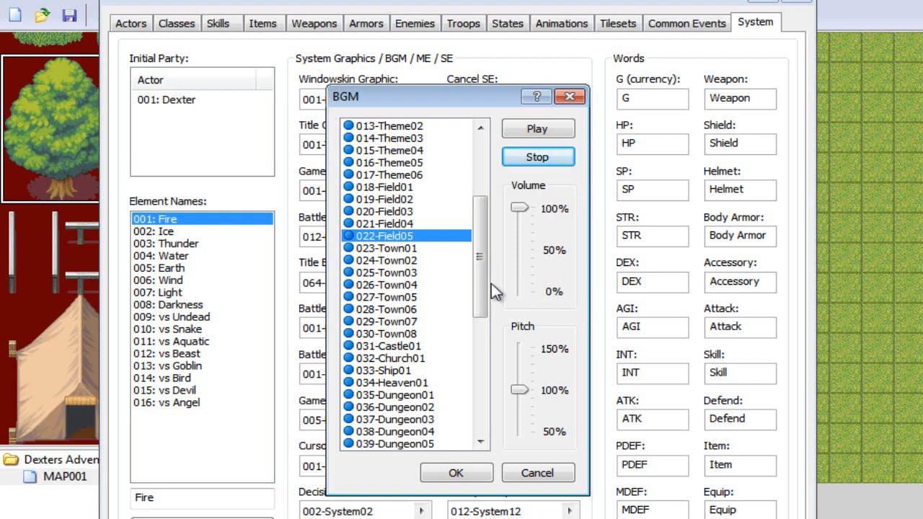
Step: Sample the 032-Church01 and 031-Castle01 tracks as candidates for the title music
left_click(437, 360)
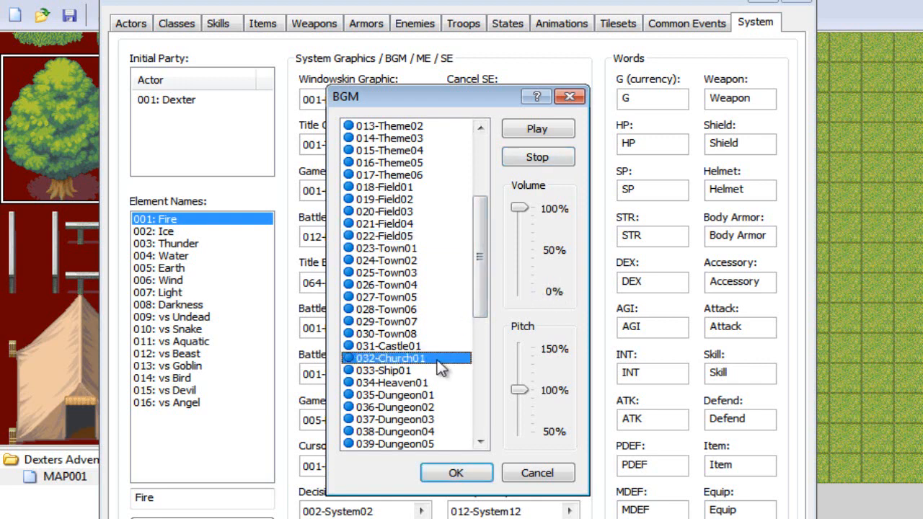
left_click(441, 346)
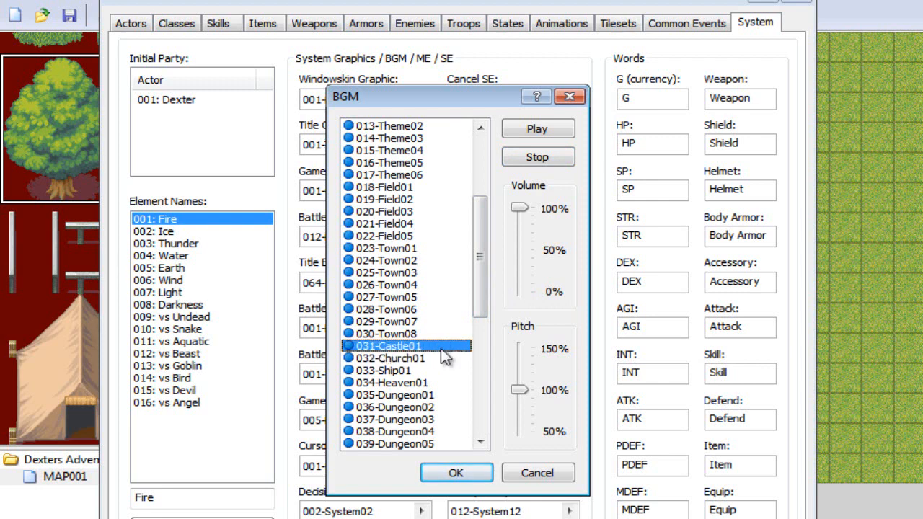
Step: Compare the Ship, Heaven, Positive and Dungeon tracks as candidates for the title background music
left_click(428, 372)
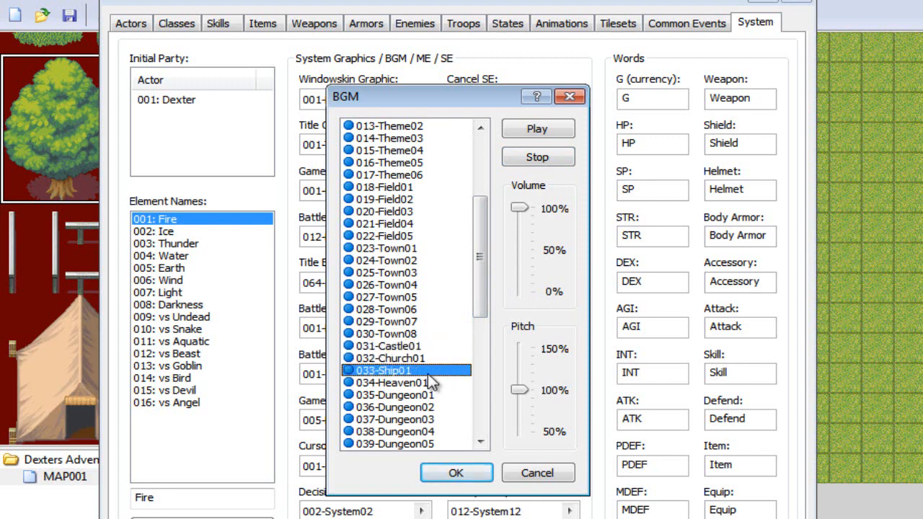
left_click_drag(481, 275, 460, 311)
left_click(440, 287)
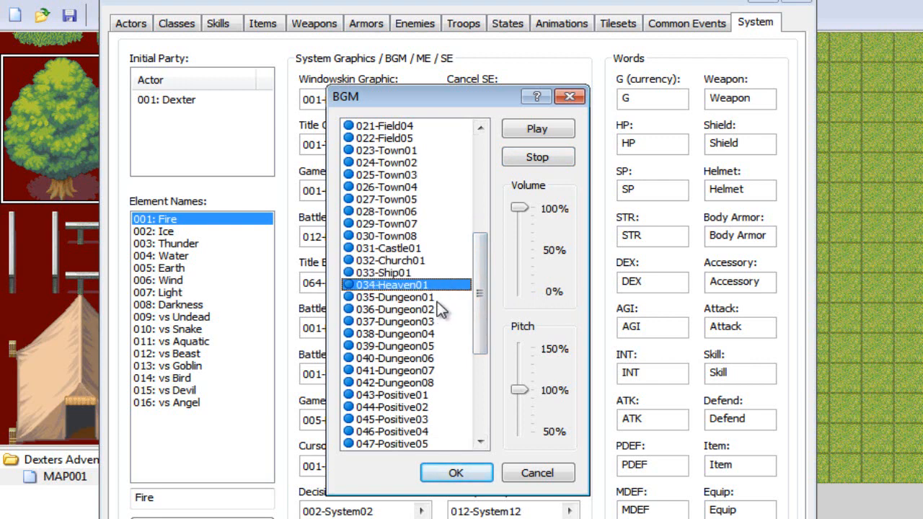
left_click_drag(484, 292, 486, 334)
left_click(422, 297)
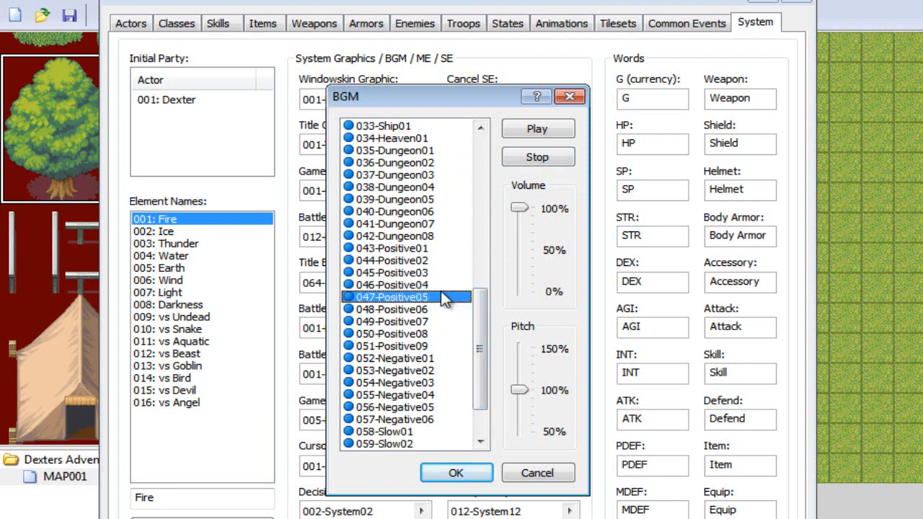
left_click(433, 248)
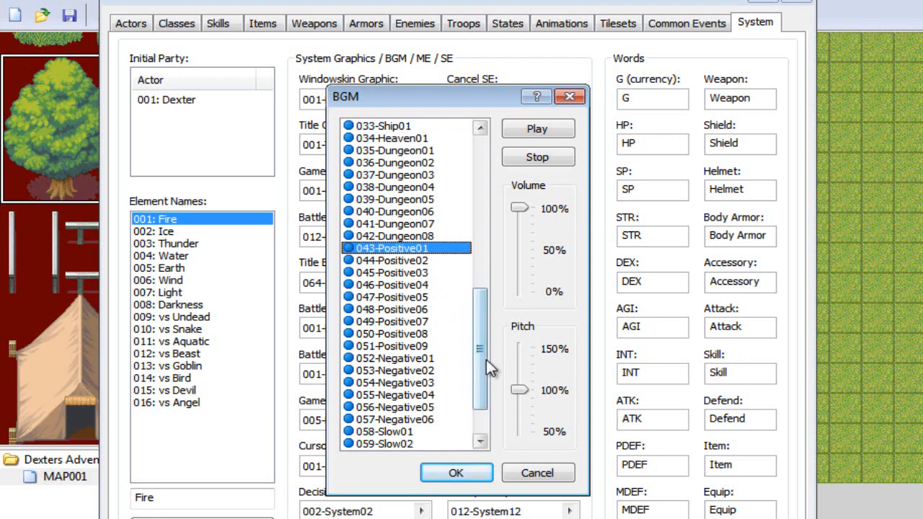
left_click_drag(486, 350, 481, 300)
left_click(448, 326)
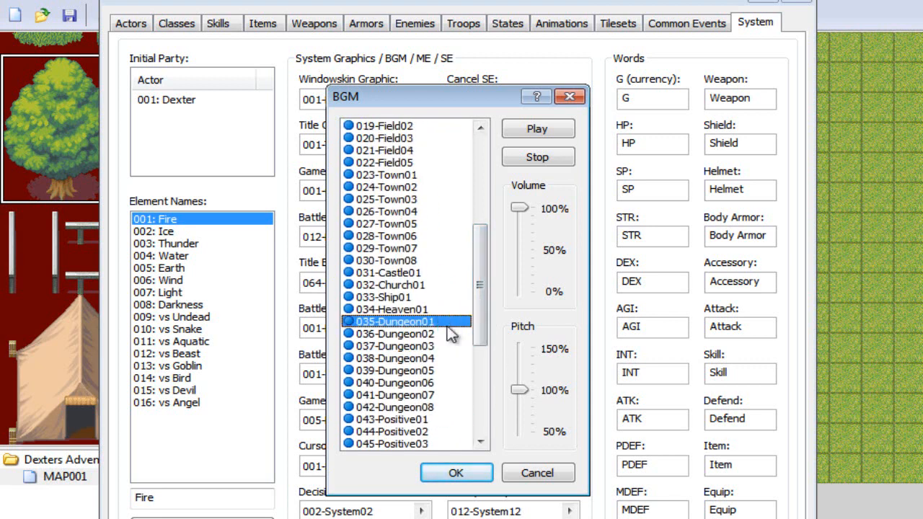
left_click(448, 352)
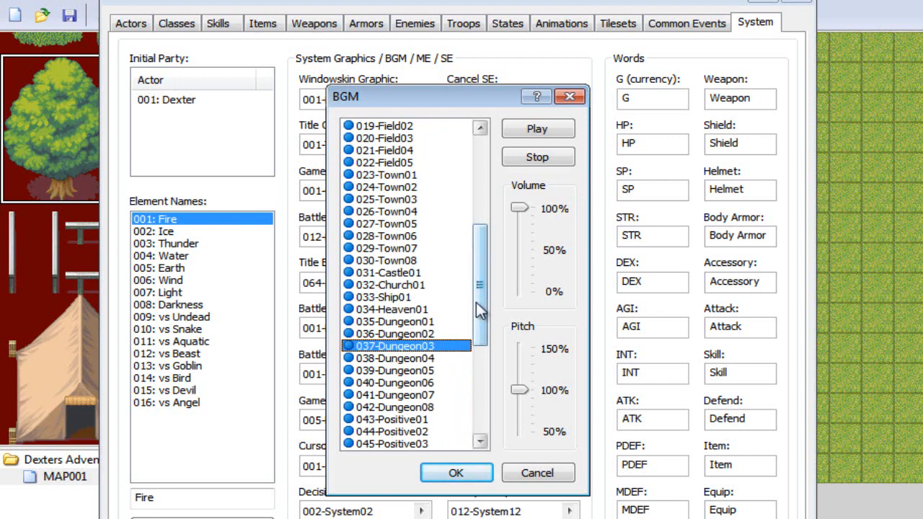
Step: Compare the Theme tracks, including 013-Theme02 and 014-Theme03, as candidates for the title background music
left_click_drag(479, 252, 489, 197)
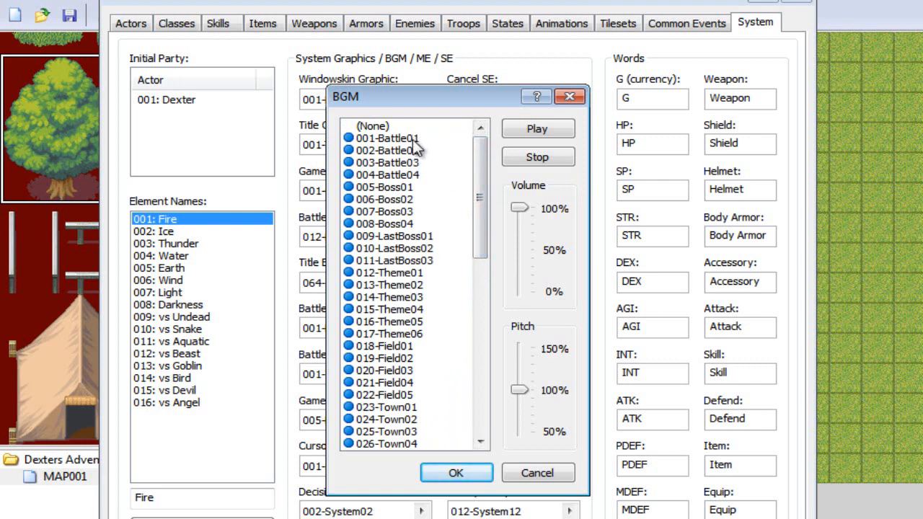
left_click(440, 273)
left_click(430, 287)
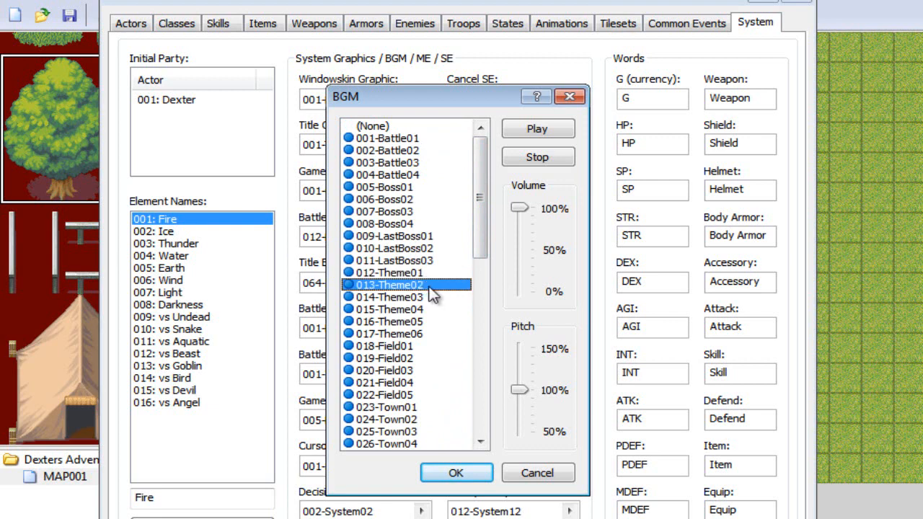
left_click(425, 298)
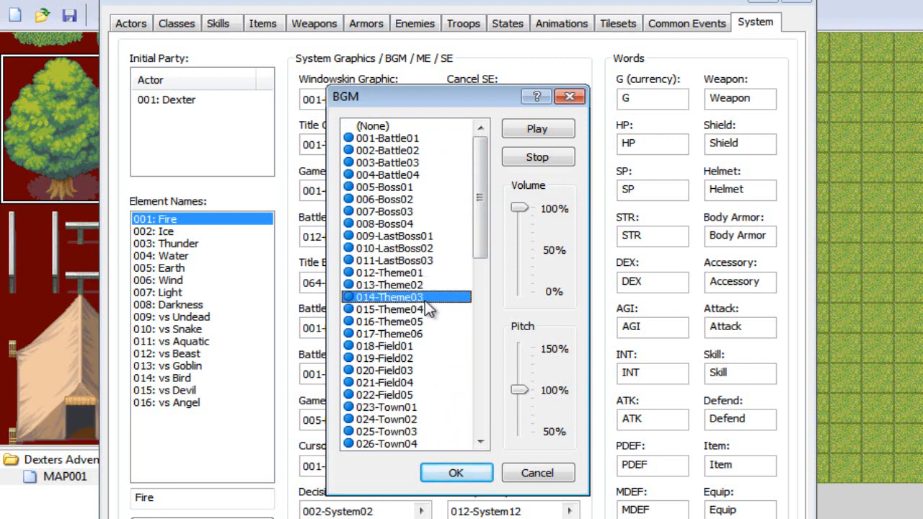
left_click(426, 289)
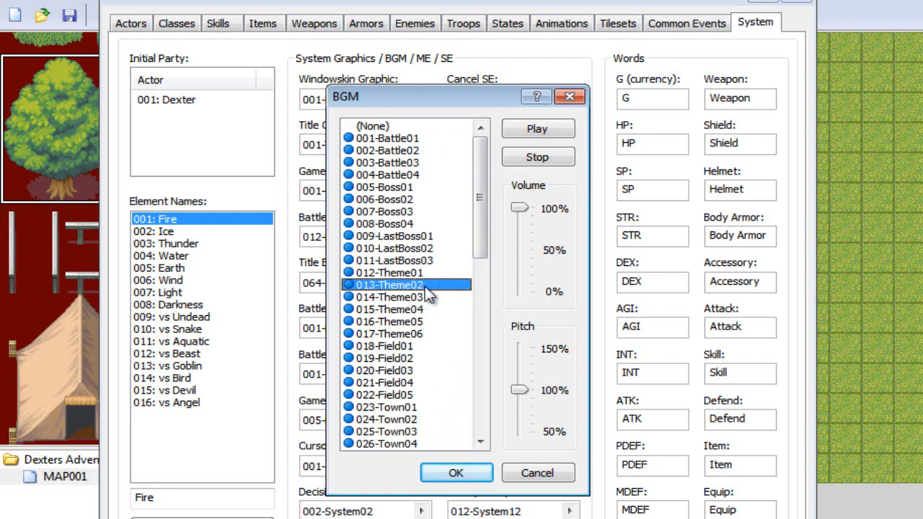
Step: Set the title BGM to 018-Field01, stop the music preview and accept the database changes
left_click(423, 347)
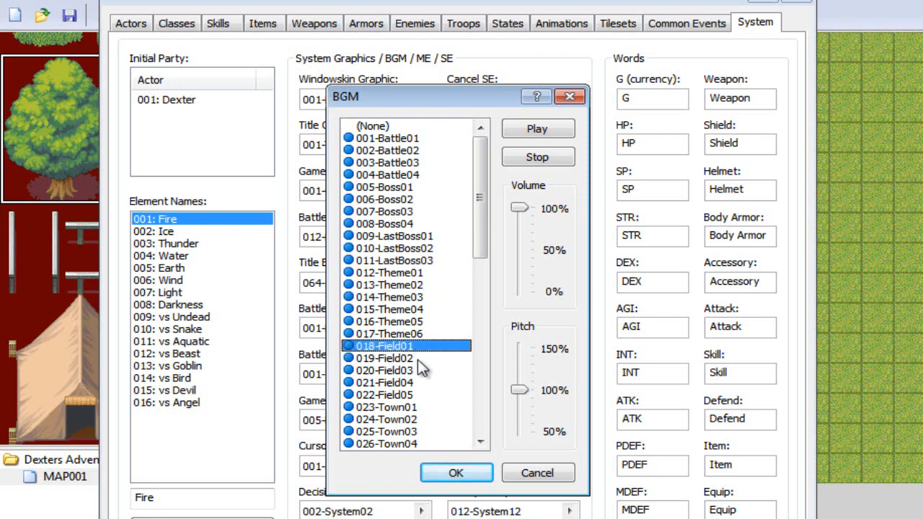
left_click(422, 359)
left_click(421, 347)
left_click(542, 153)
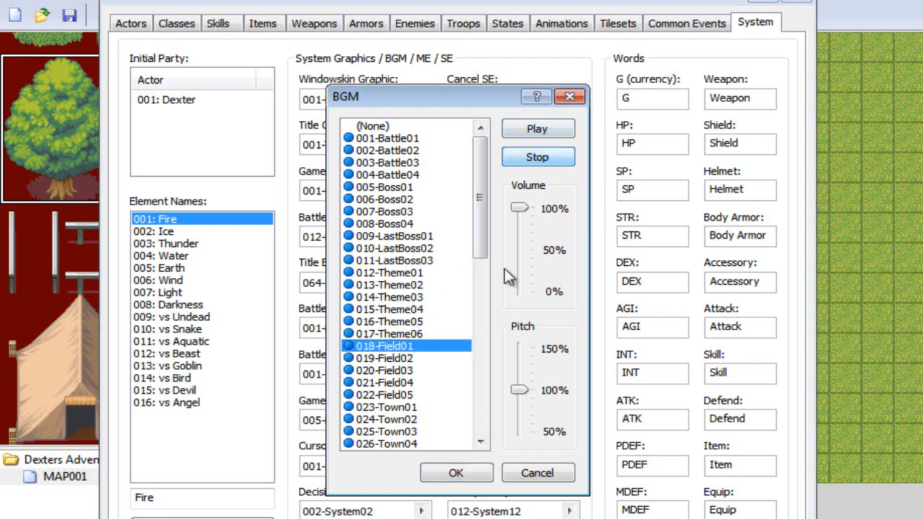
left_click(454, 473)
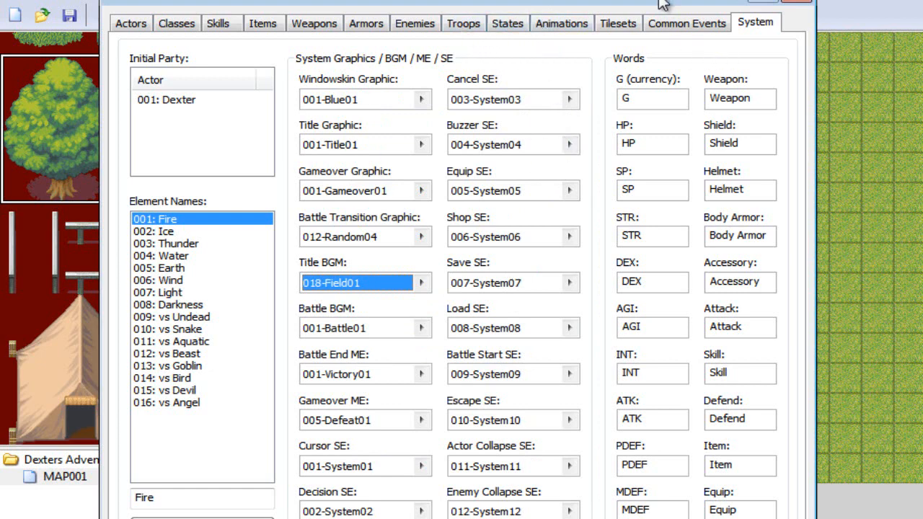
left_click_drag(664, 4, 665, 7)
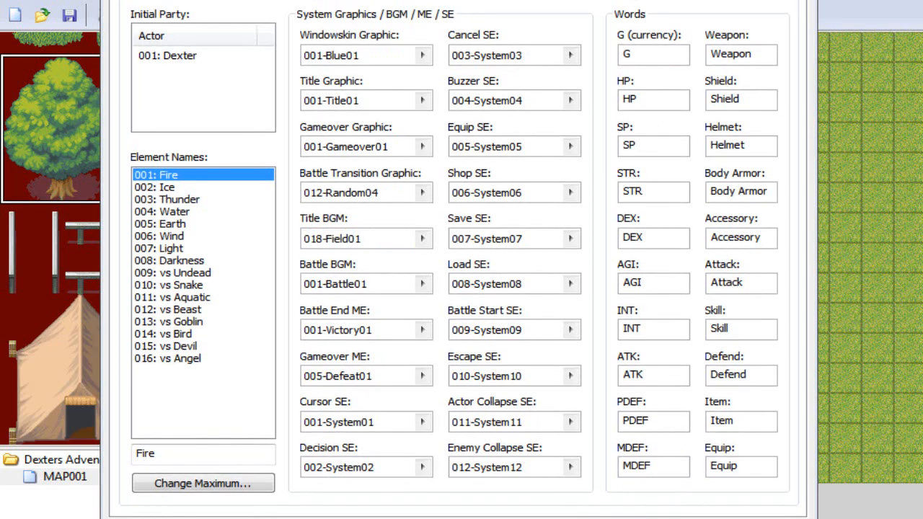
key("Return")
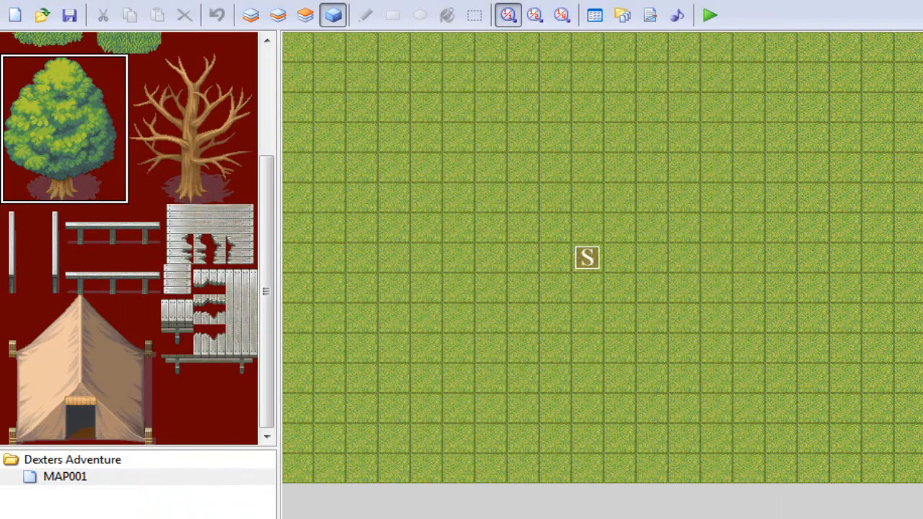
Step: Look at the Materialbase, view the map at 1/2 and smaller scale, and return it to 1/1 scale
left_click(623, 16)
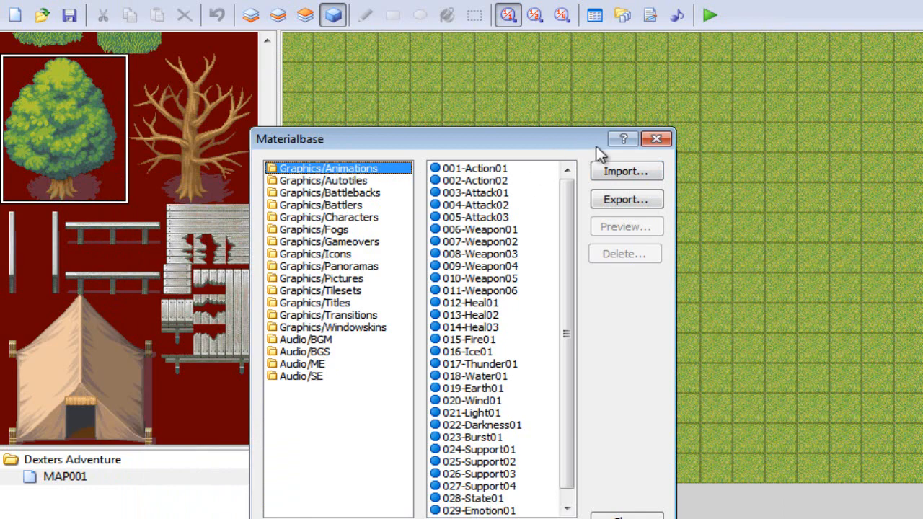
left_click(655, 141)
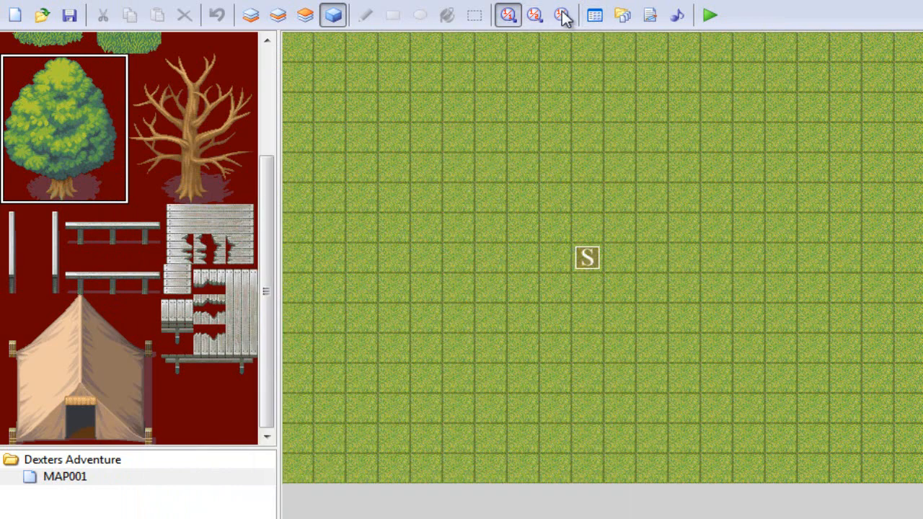
left_click(532, 22)
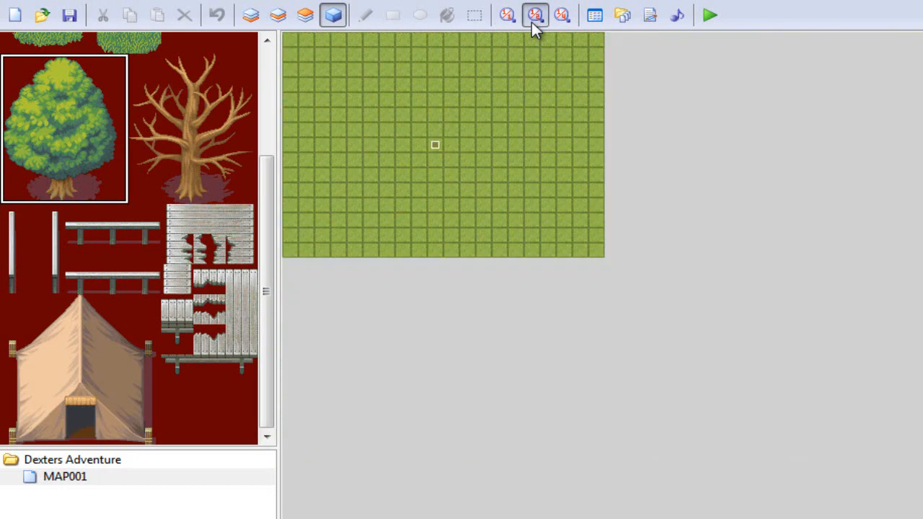
left_click(561, 18)
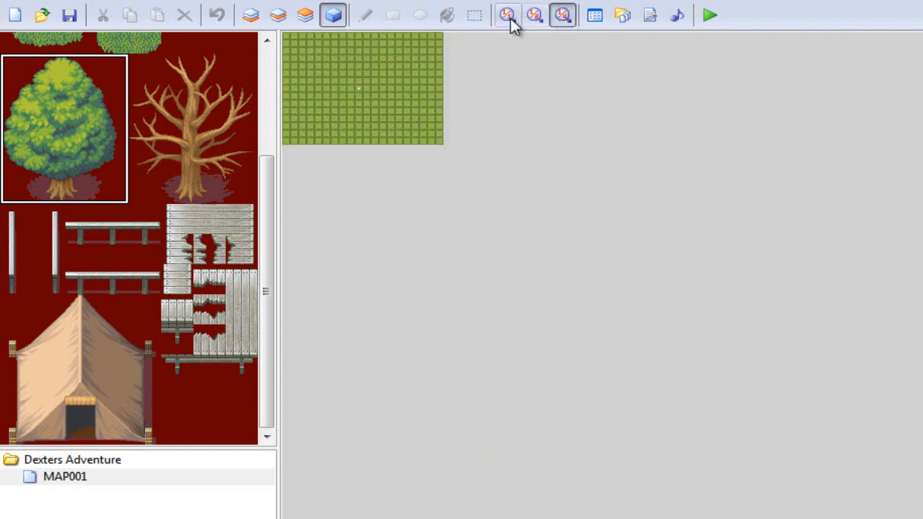
left_click(510, 16)
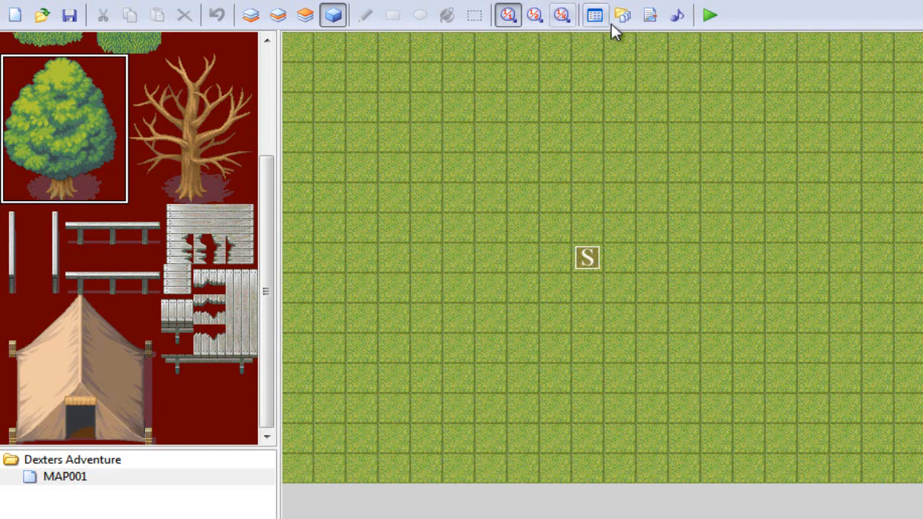
Step: Browse the Script Editor's scripts from the Window classes through Interpreter and Scene scripts down to Main
left_click(649, 15)
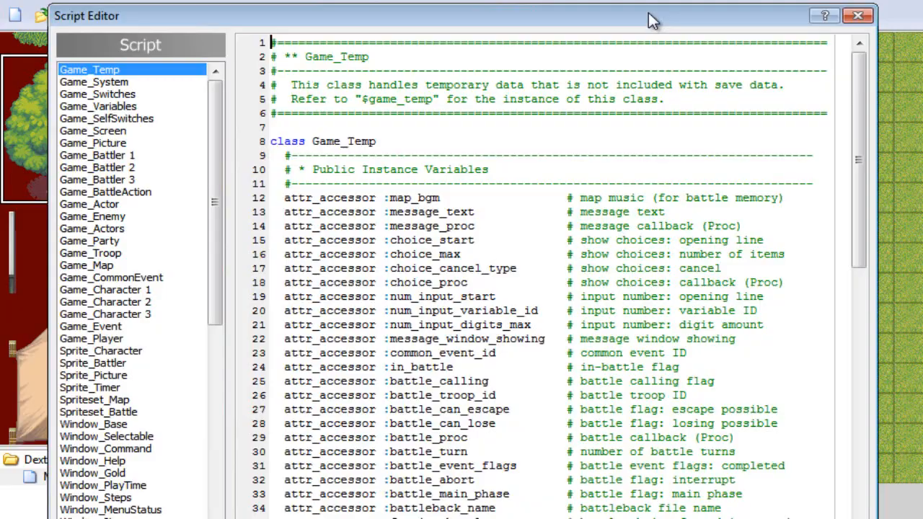
left_click_drag(213, 87, 231, 351)
left_click(151, 195)
key("Down")
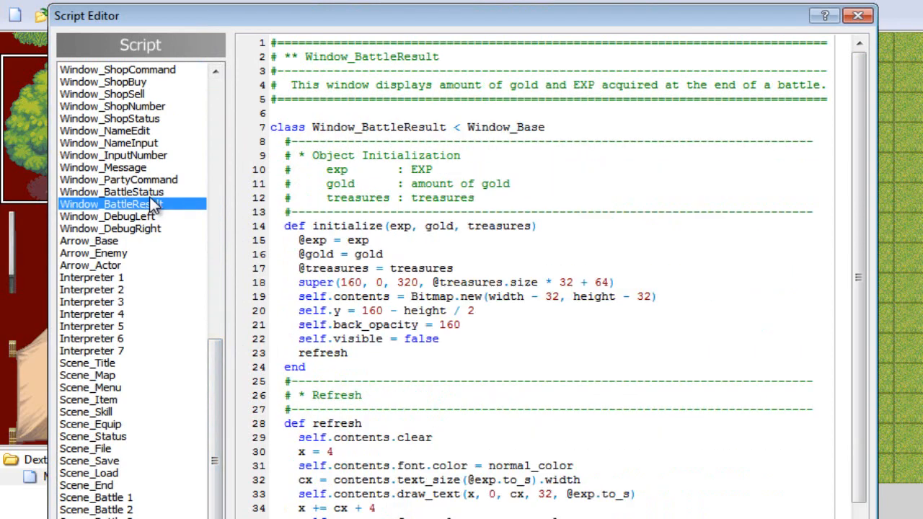
key("Down")
key("Down")
key("Down")
key("Down")
key("Down")
key("Down")
key("Down")
key("Down")
key("Down")
key("Down")
key("Down")
key("Down")
key("Down")
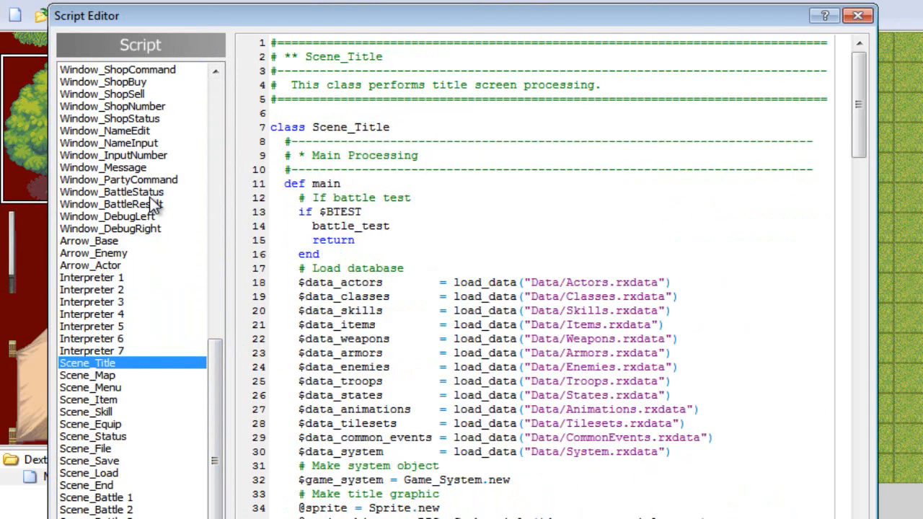
key("Down")
key("Down")
key("Down")
key("Down")
key("Down")
key("Down")
key("Down")
key("Down")
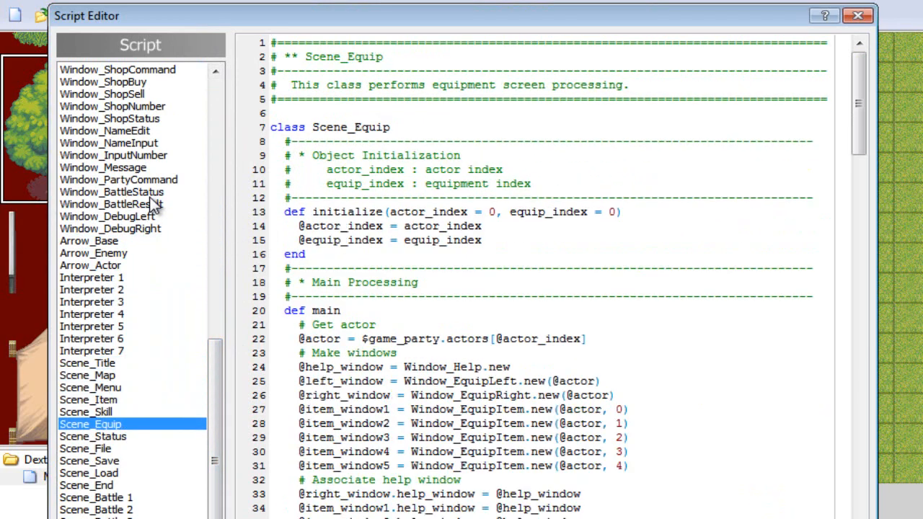
key("Down")
key("Down")
key("Down")
key("Down")
key("Down")
key("Down")
key("Down")
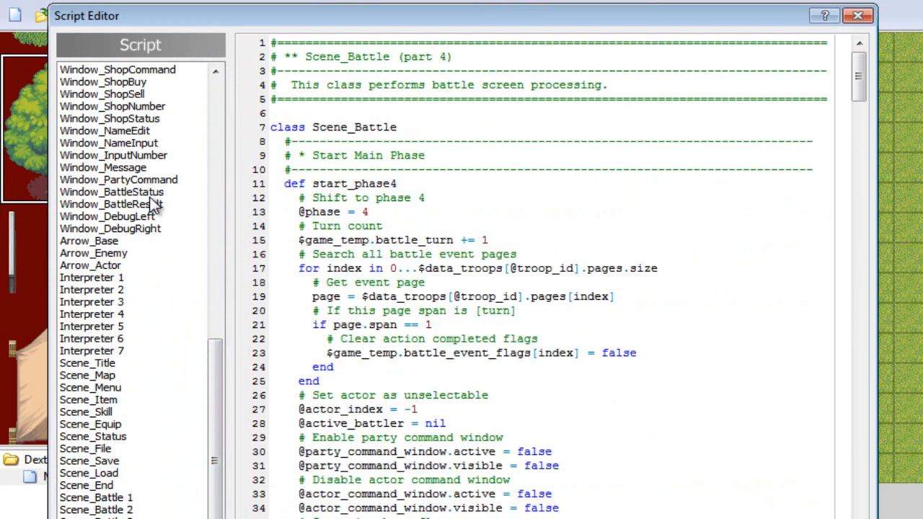
key("Down")
key("Down")
key("Down")
key("Down")
key("Down")
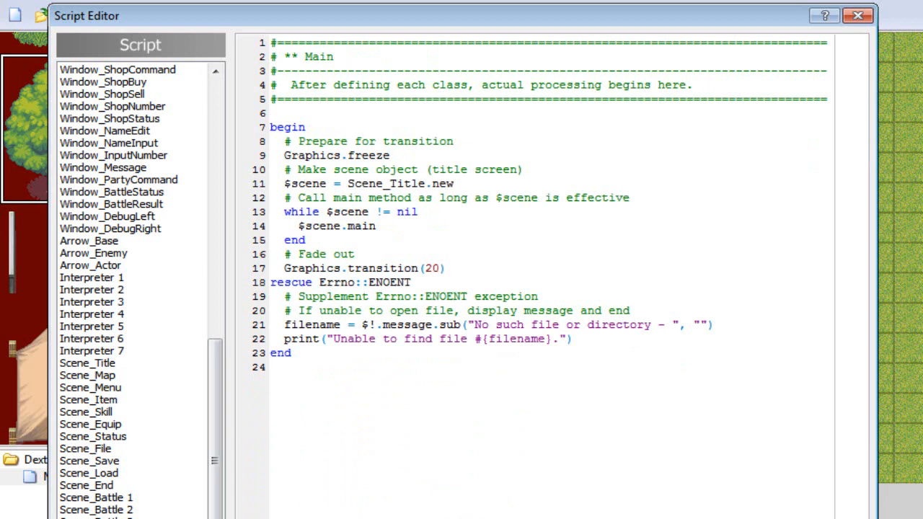
Step: Insert a blank script entry above Main, close the Script Editor and save the project
key("ctrl+a")
key("Delete")
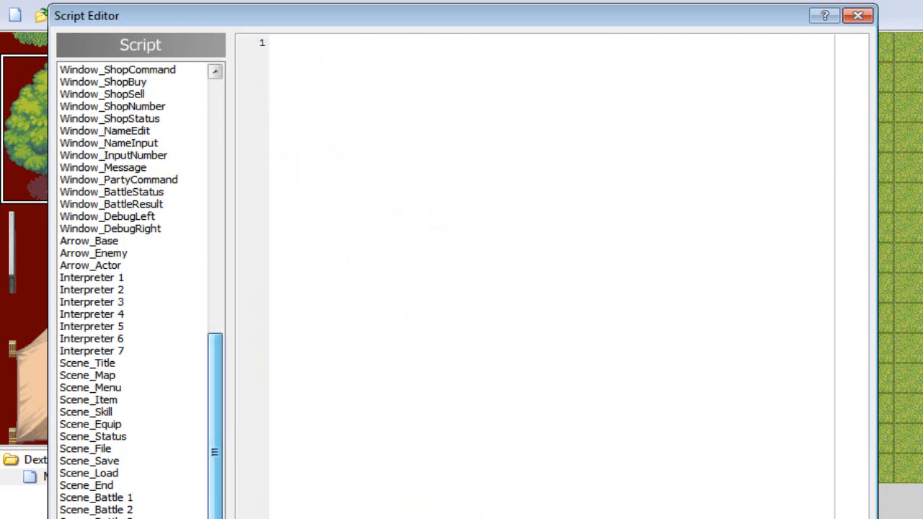
left_click_drag(215, 505, 215, 517)
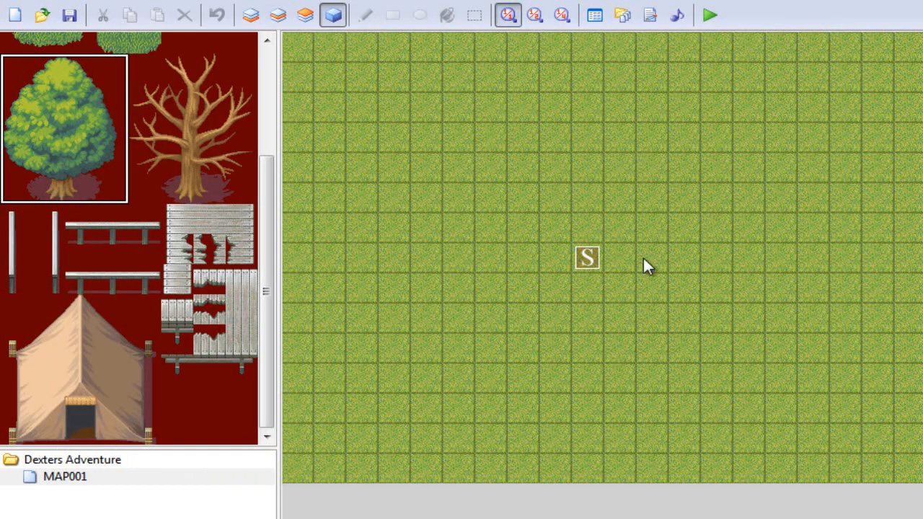
left_click(69, 15)
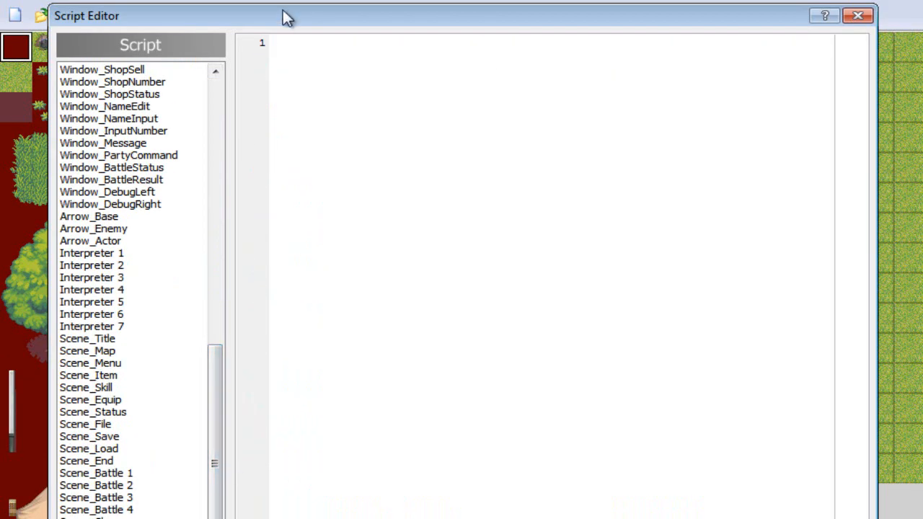
Step: Name the blank script entry "Message system", fill it with the v1.8.0 message script code, review it and close the Script Editor
left_click_drag(286, 17, 318, 0)
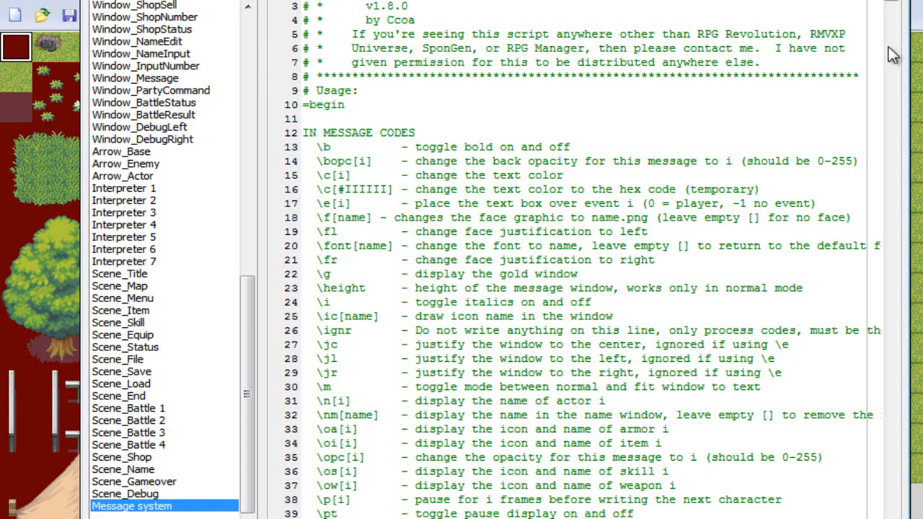
left_click(888, 5)
left_click_drag(891, 10, 892, 32)
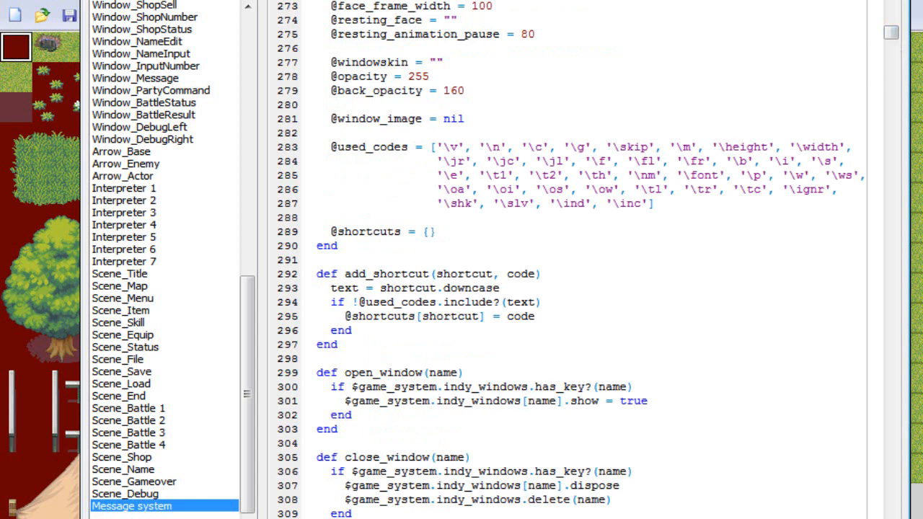
key("Escape")
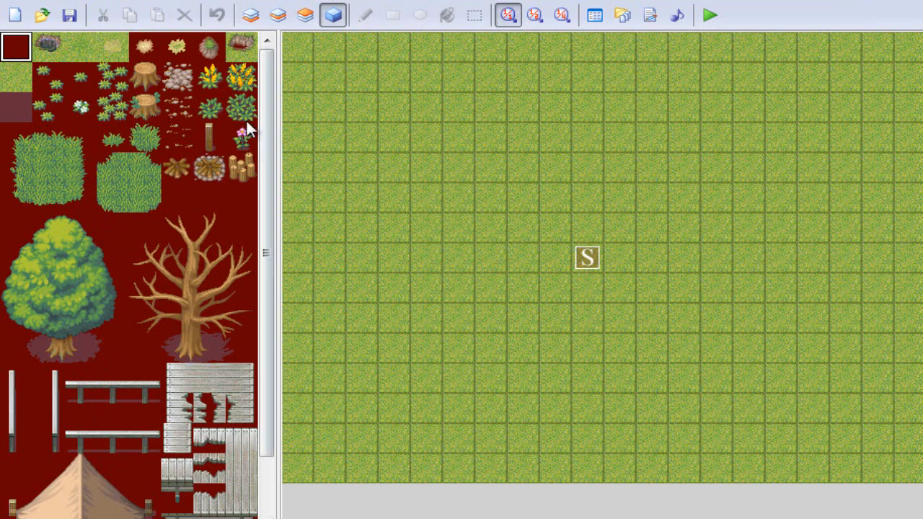
Step: Create a new event on the map tile directly above the player's start position and name it Buddy
left_click_drag(262, 120, 254, 35)
double_click(579, 226)
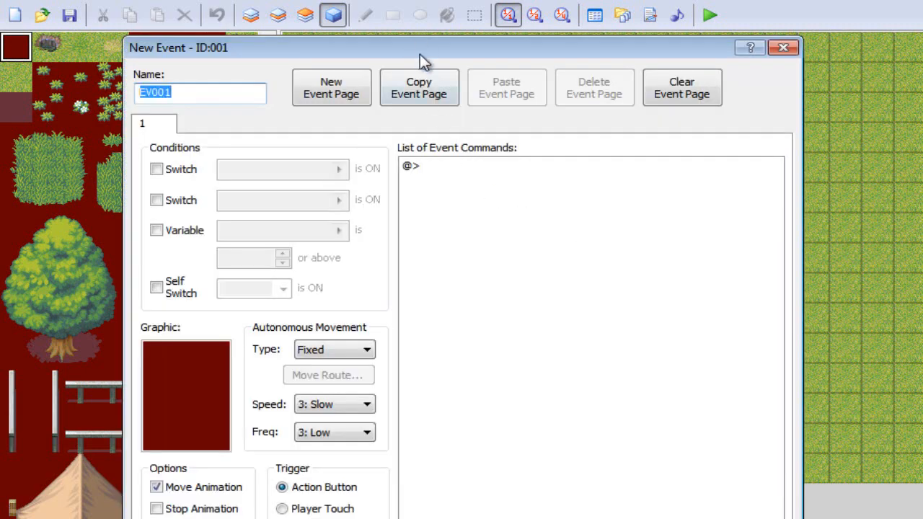
mouse_move(425, 37)
left_mouse_down()
mouse_move(427, 2)
mouse_move(427, 23)
left_mouse_up()
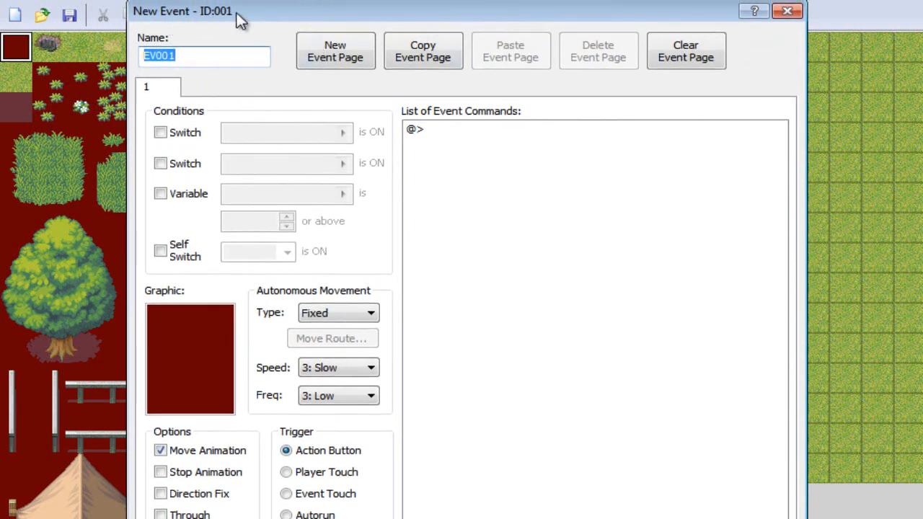
left_click_drag(199, 57, 52, 49)
type("Buddy")
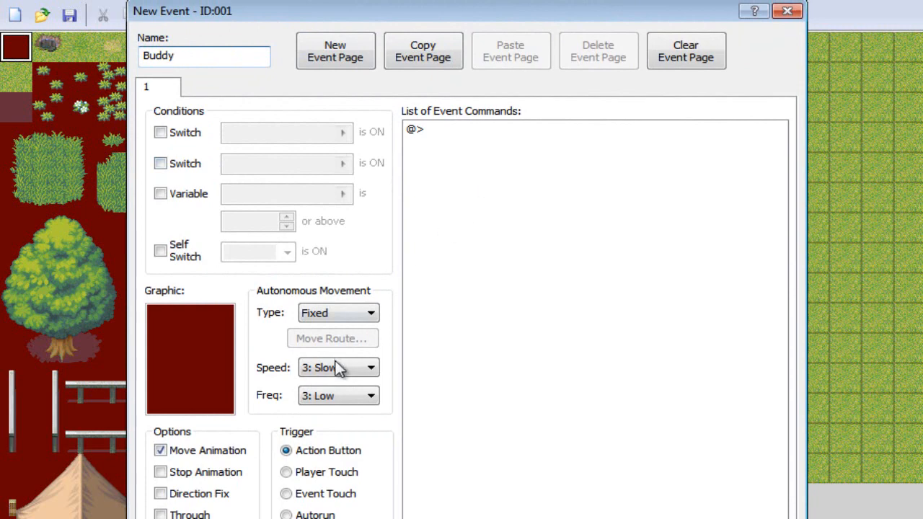
Step: Set Buddy's event graphic to the 039-Mage07 character sprite
double_click(176, 367)
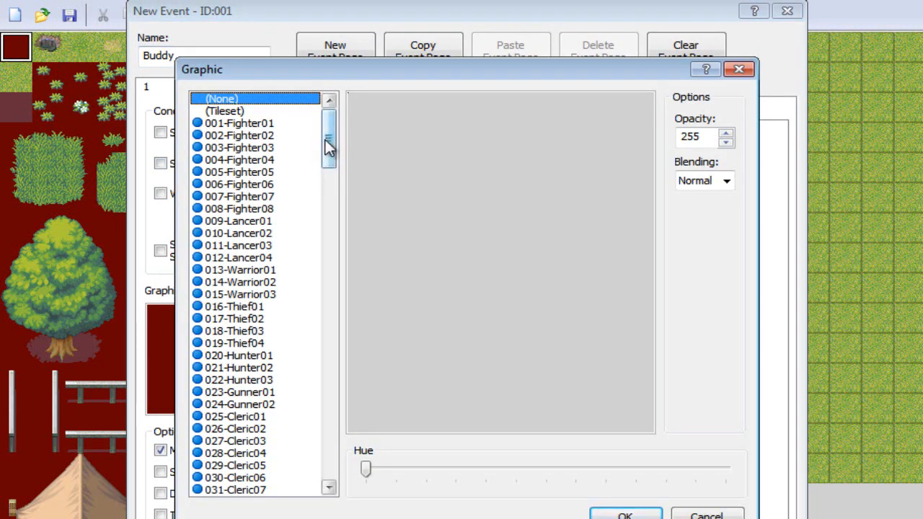
left_click_drag(326, 144, 339, 196)
left_click(282, 270)
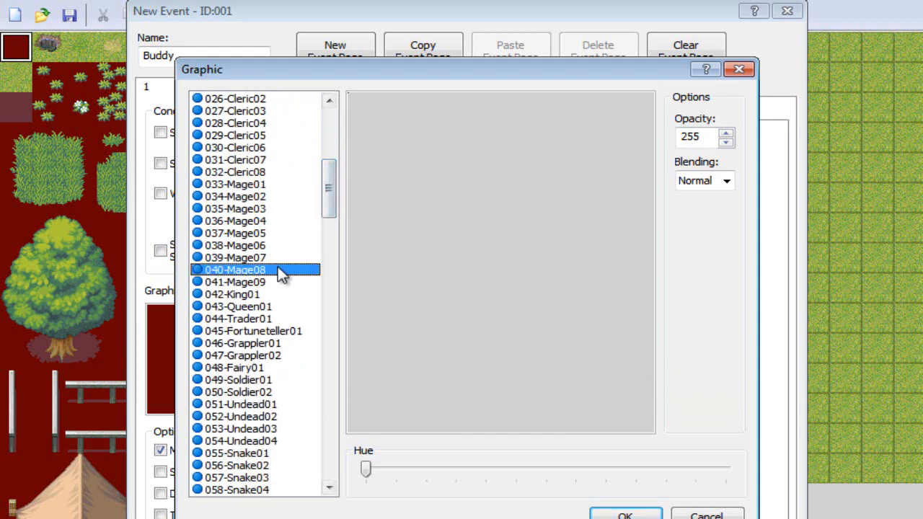
left_click(282, 258)
double_click(277, 256)
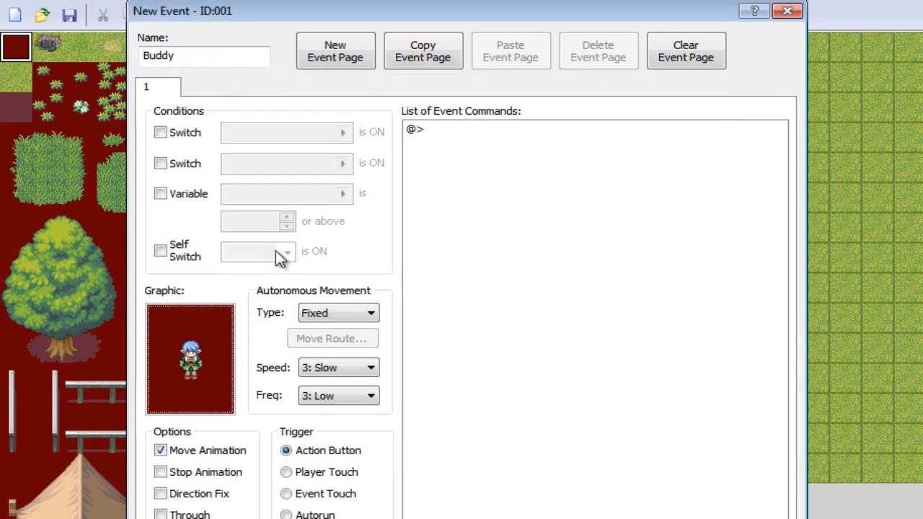
Step: Browse the neighbouring Mage sprites and set Buddy's event graphic to 034-Mage02
double_click(210, 361)
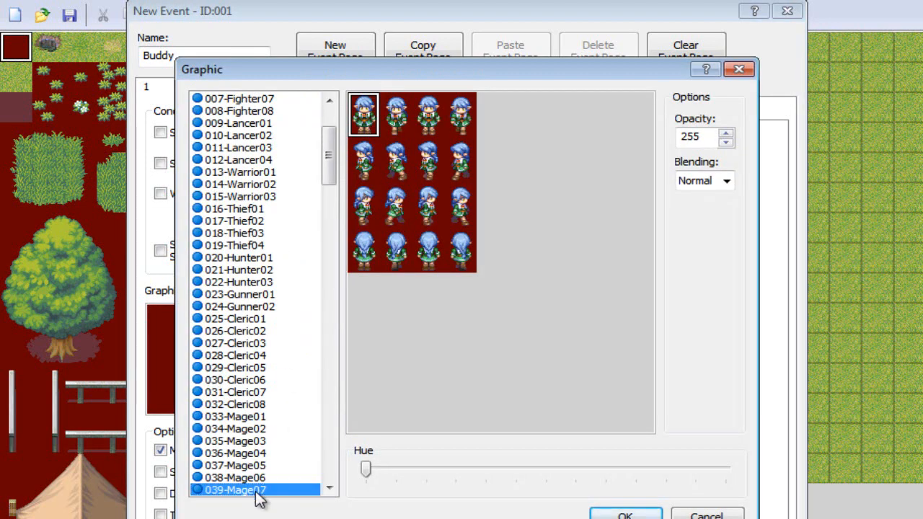
key("Down")
key("Down")
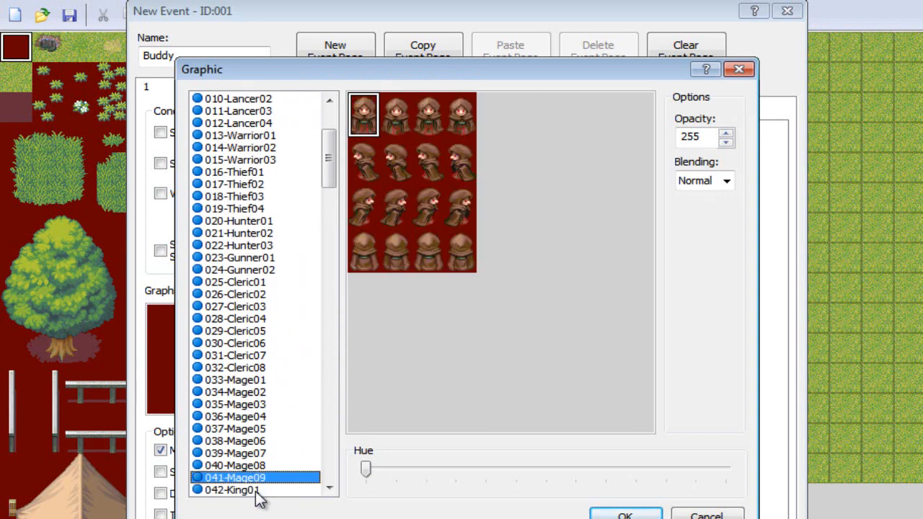
key("Up")
key("Up")
key("Up")
key("Up")
key("Up")
key("Up")
key("Up")
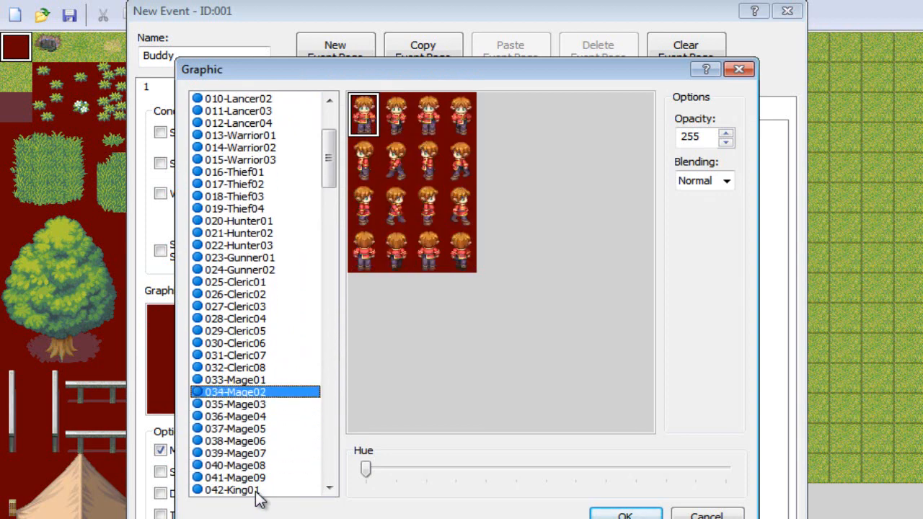
left_click(649, 516)
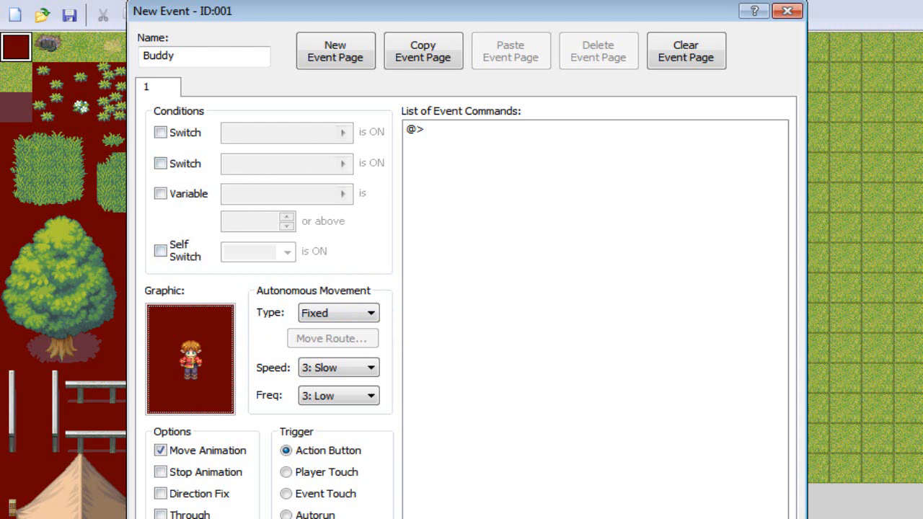
Step: Add a Show Text command to Buddy's event reading "Hey man! How's it going?"
double_click(522, 130)
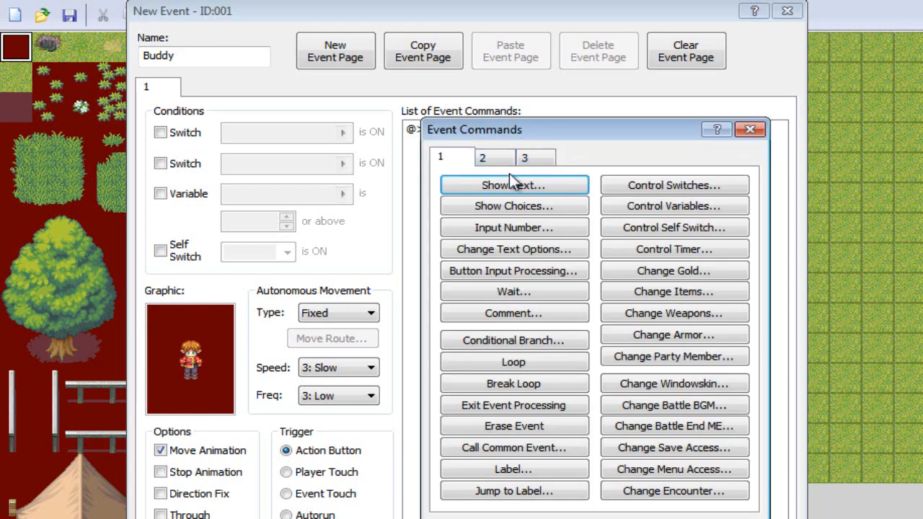
left_click(506, 187)
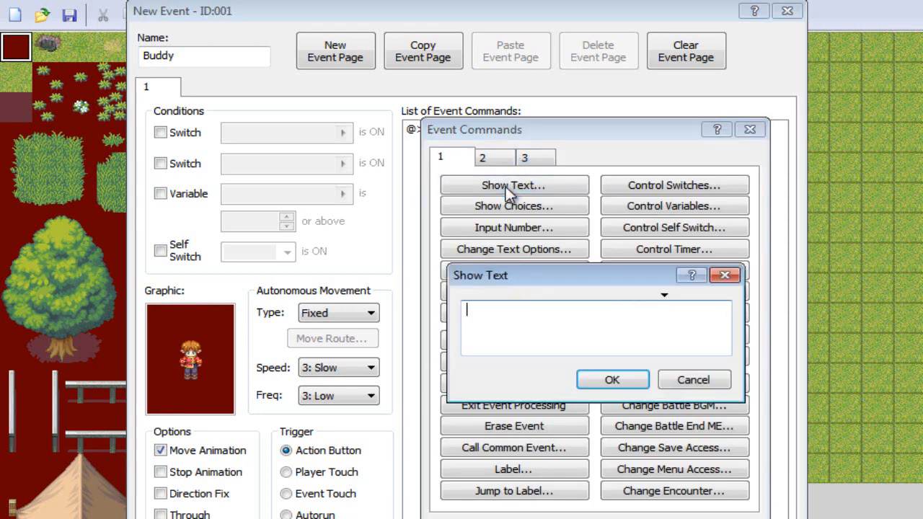
type("Hey man! How's it going?")
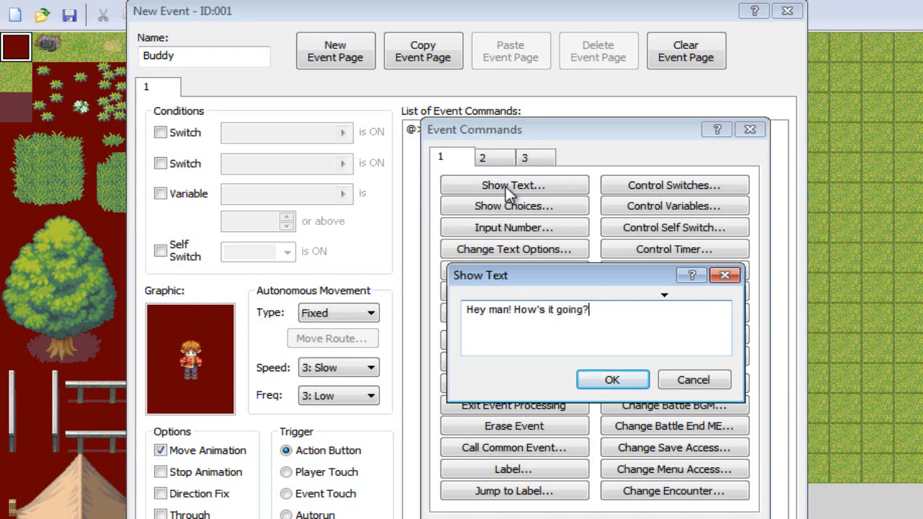
left_click(617, 378)
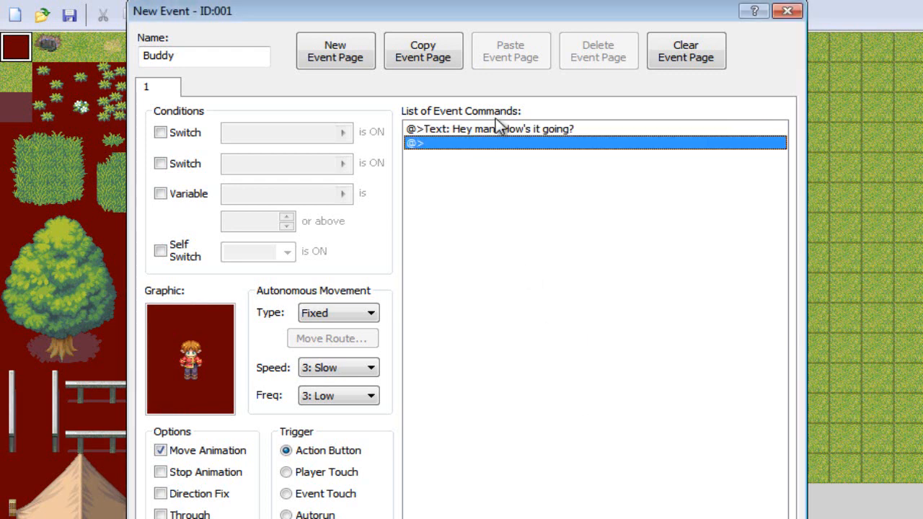
Step: Add a second Show Text command reading "Not so good, Buddy. My stomach is all in knots."
double_click(501, 159)
left_click(501, 185)
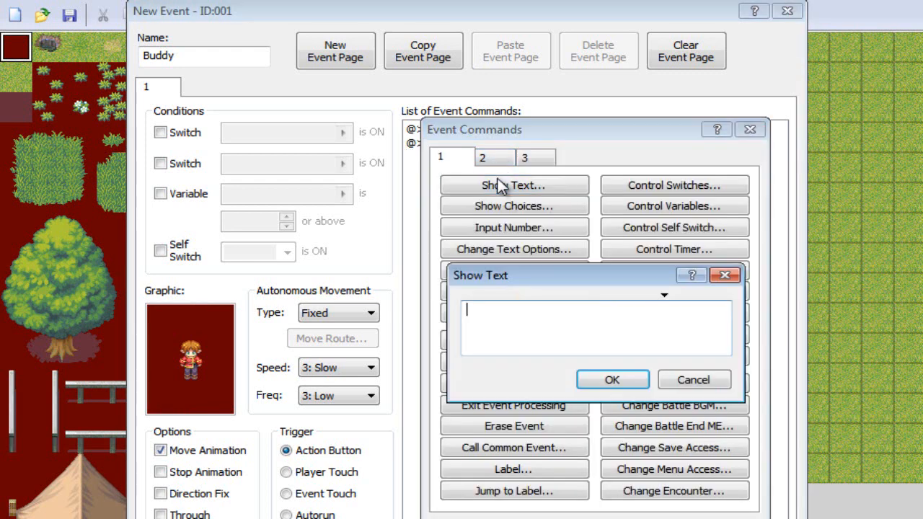
type("Not so ")
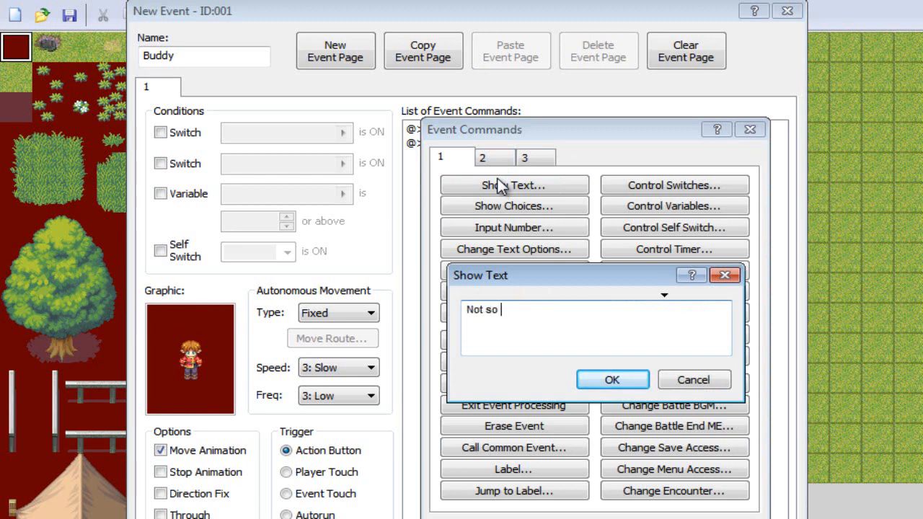
type("good, Buddy.")
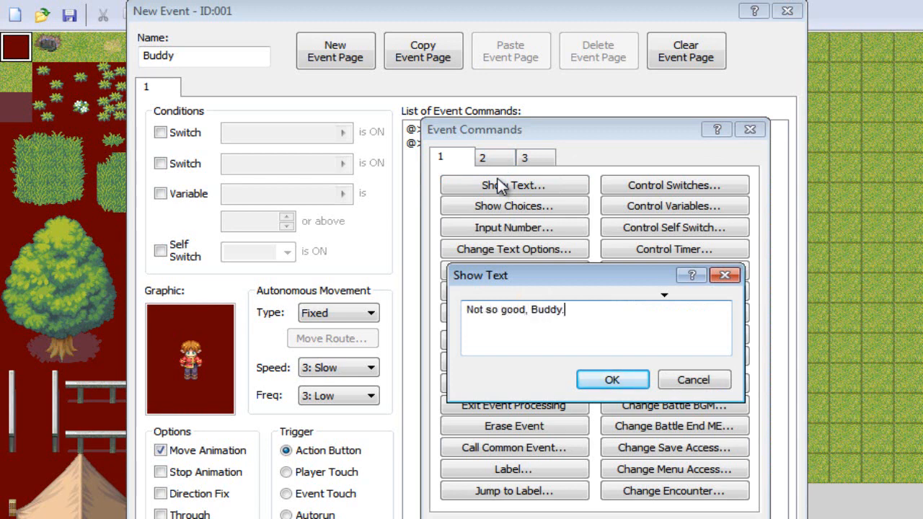
type(" My stomach is all in knots.")
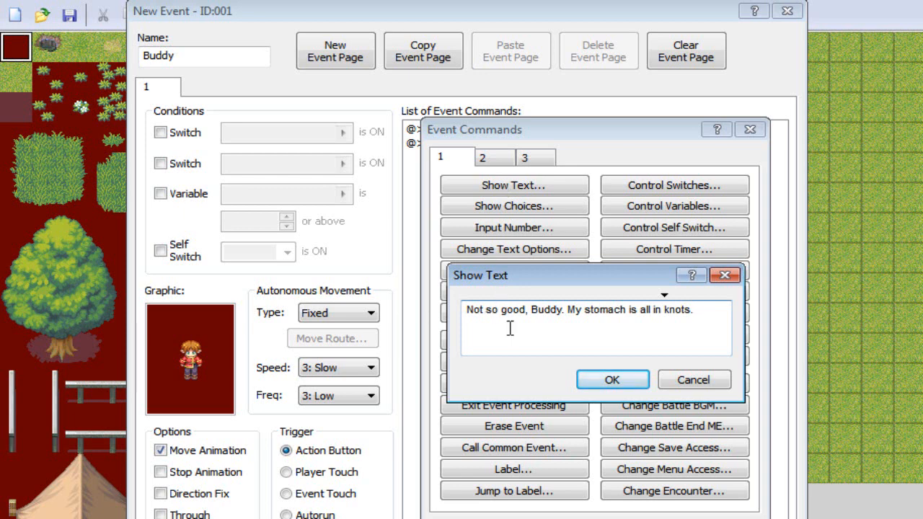
left_click(611, 380)
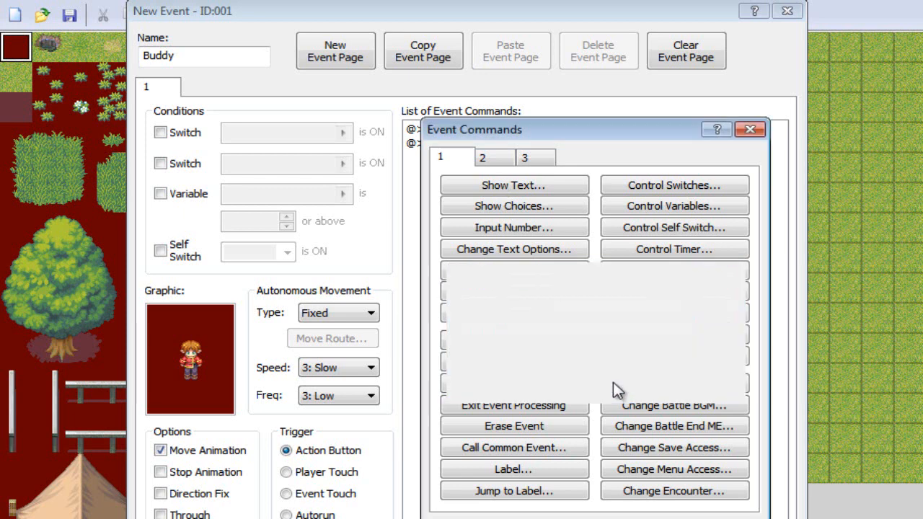
Step: Add a third Show Text command reading "Why? Drink some bad milk or something?"
double_click(484, 157)
left_click(505, 185)
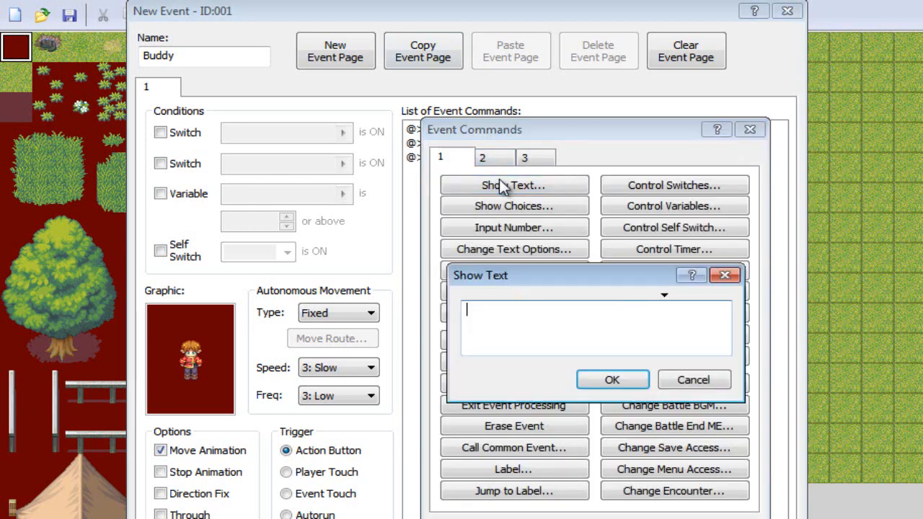
type("Why? Eat some ")
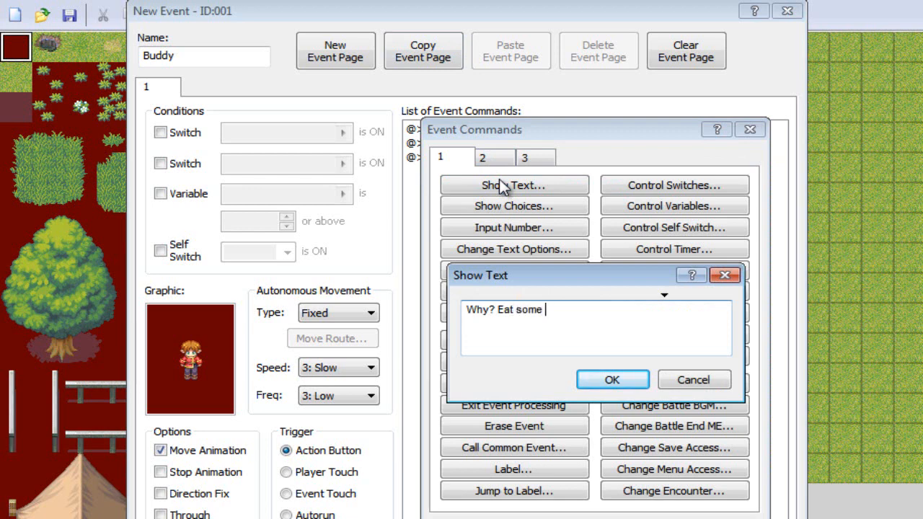
type("bad")
key("BackSpace")
key("BackSpace")
key("BackSpace")
key("BackSpace")
key("BackSpace")
key("BackSpace")
key("BackSpace")
key("BackSpace")
key("BackSpace")
key("BackSpace")
key("BackSpace")
key("BackSpace")
type("Drink some bad m")
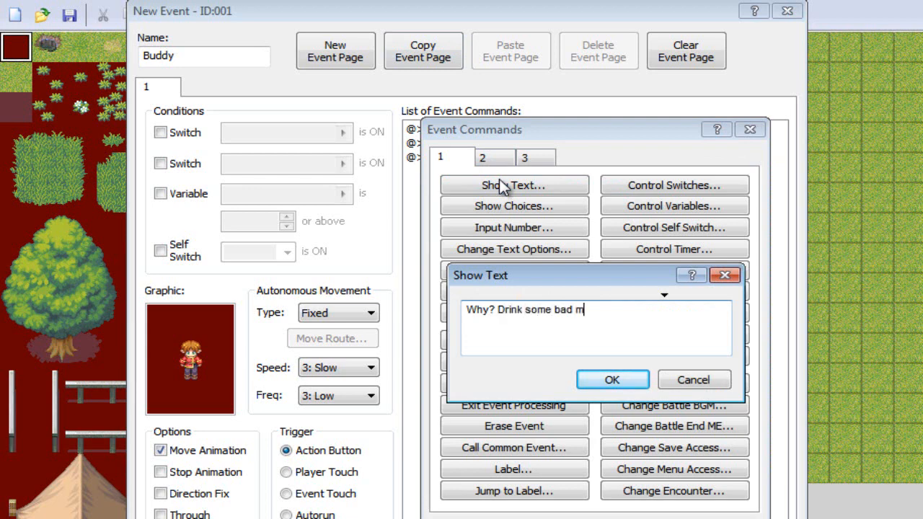
type("ilk or something?")
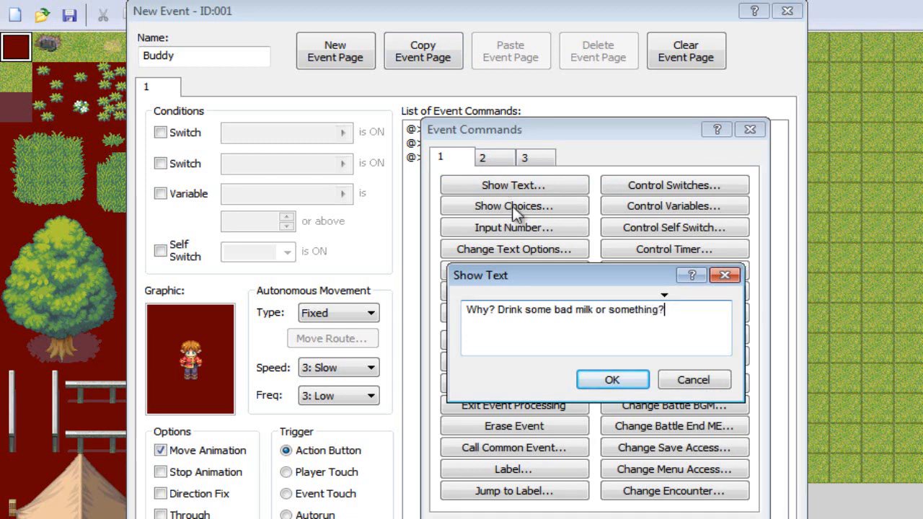
left_click(612, 380)
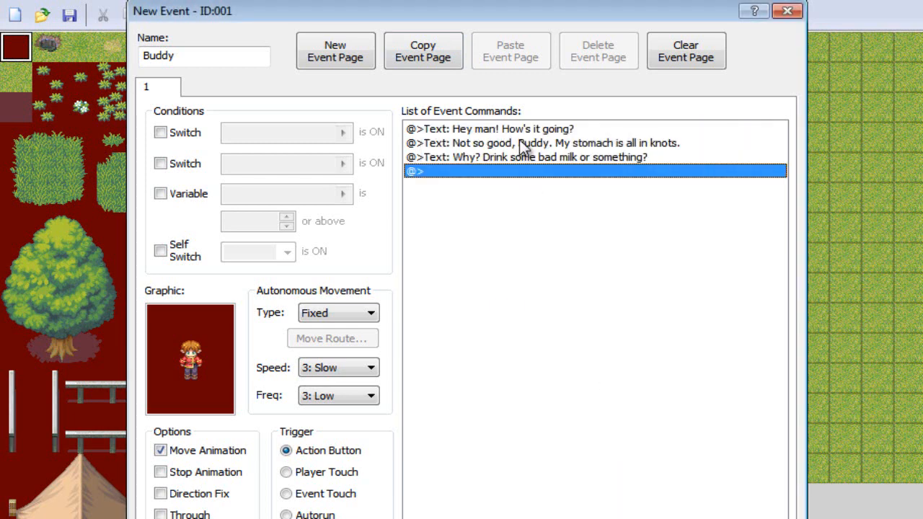
Step: Add a fourth Show Text command reading "No. It's just, today's the day I'm gonna say the thing to Maria."
double_click(524, 176)
left_click(526, 187)
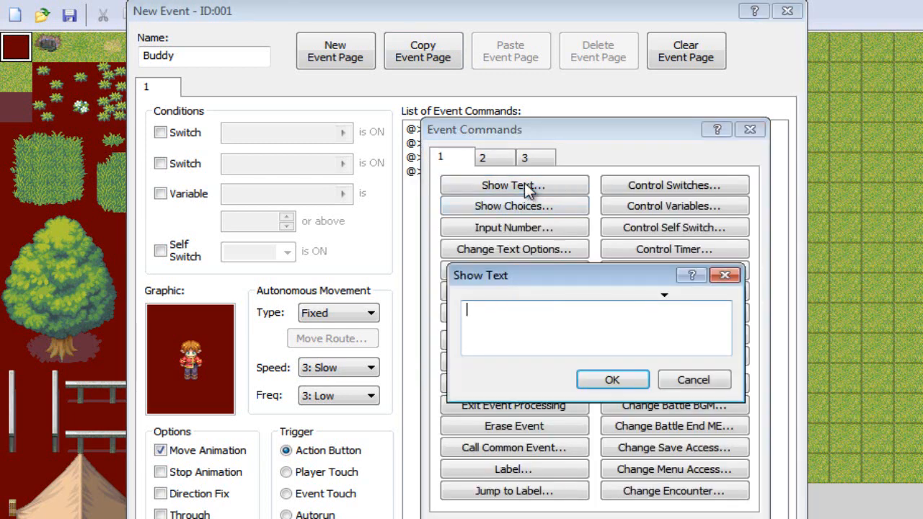
type("No. It's just, today's the d")
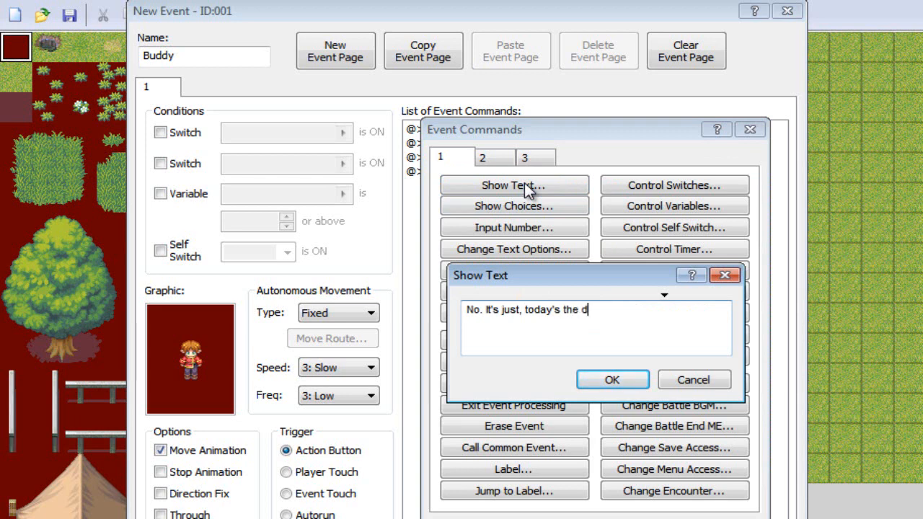
type("ay I'm gonna ")
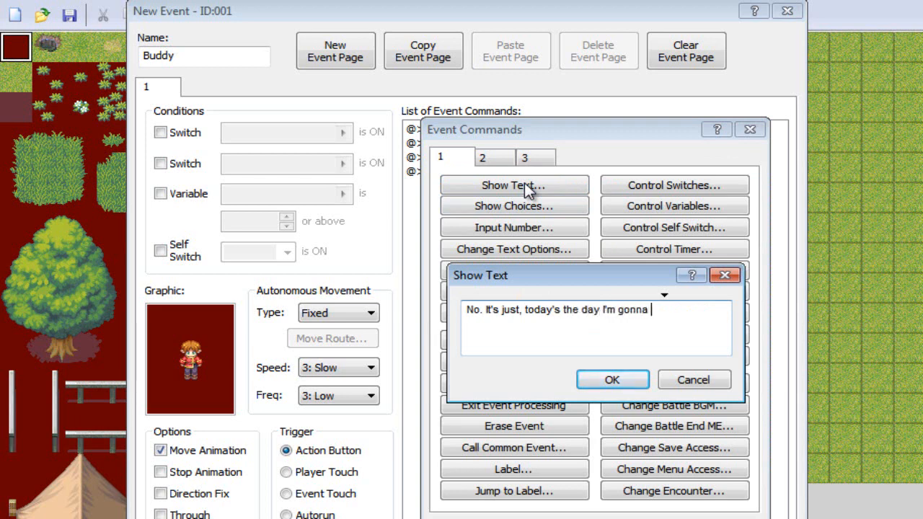
type("say the thing ")
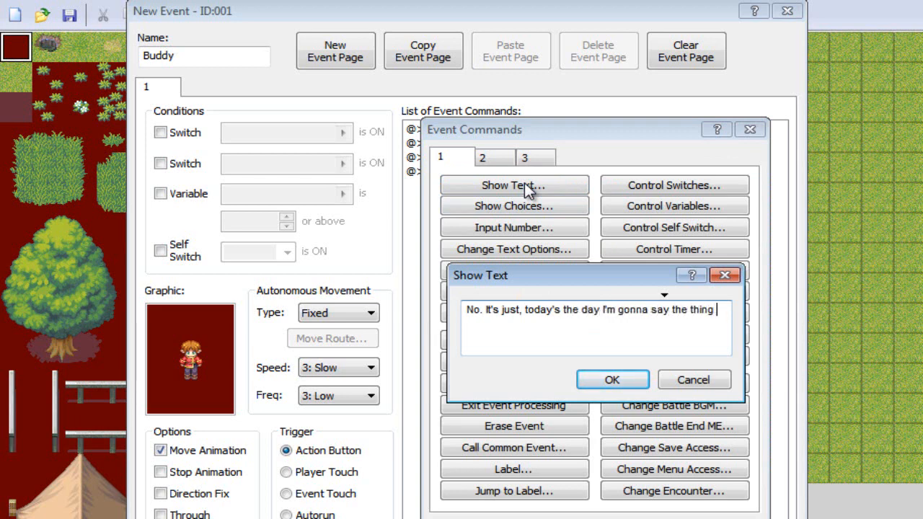
type("to  :        : Maria.")
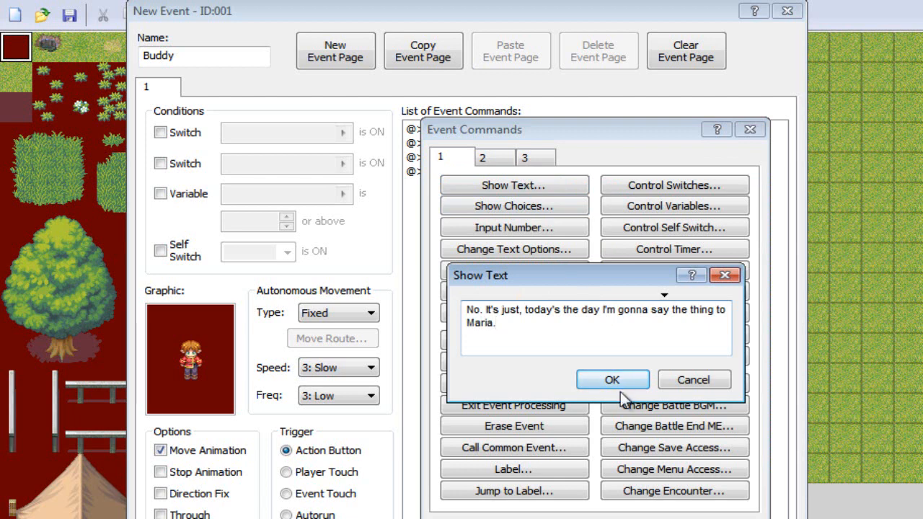
left_click(613, 380)
Step: Add a fifth Show Text command reading "What? What thing?"
double_click(521, 199)
left_click(516, 188)
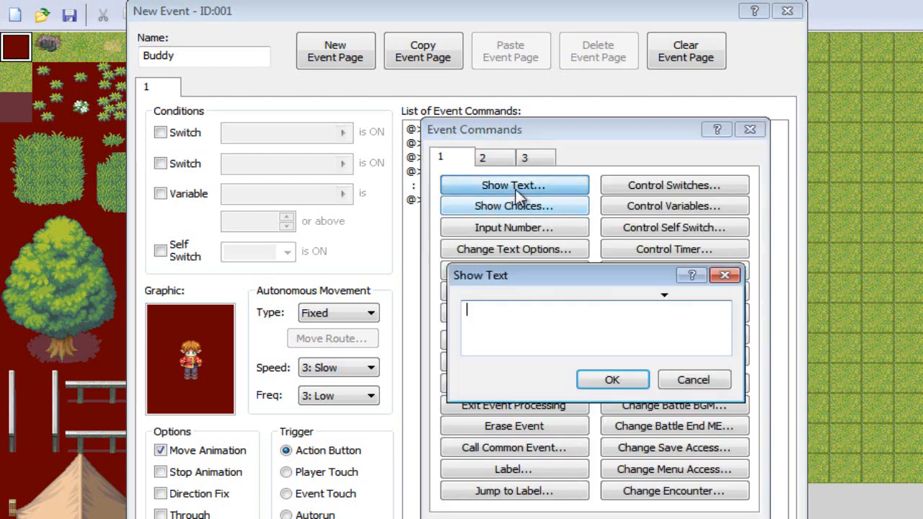
type("WhaT?")
key("BackSpace")
key("BackSpace")
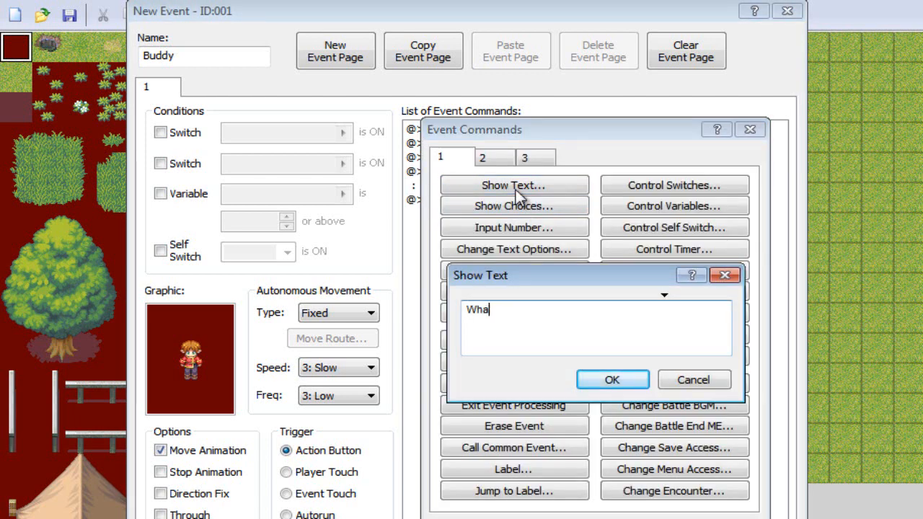
type("t? What thing?")
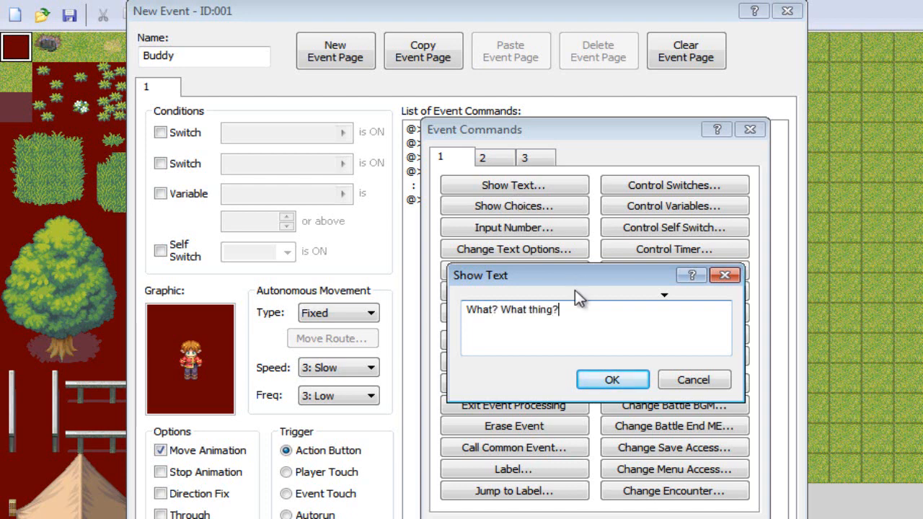
left_click(612, 380)
Step: Add a sixth Show Text command reading "You know... \ithe thing\i." with the italics codes around "the thing"
double_click(543, 220)
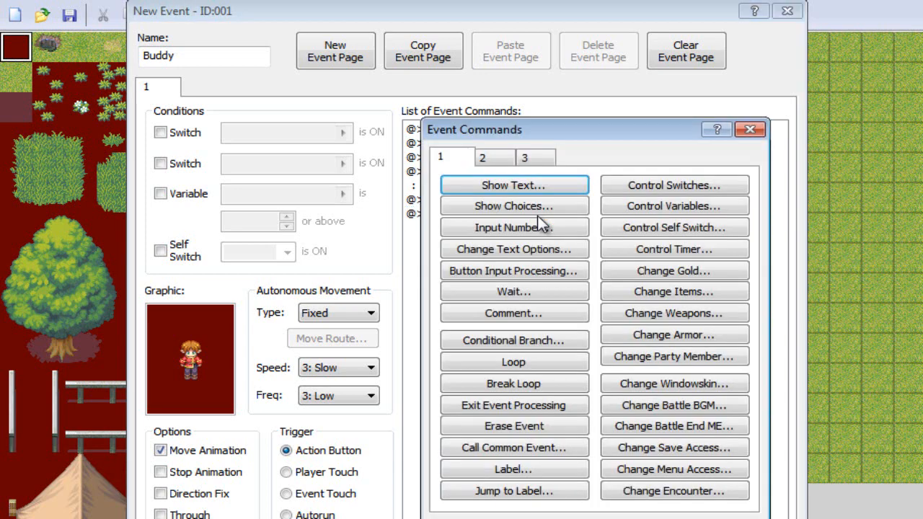
left_click(529, 187)
type("You t")
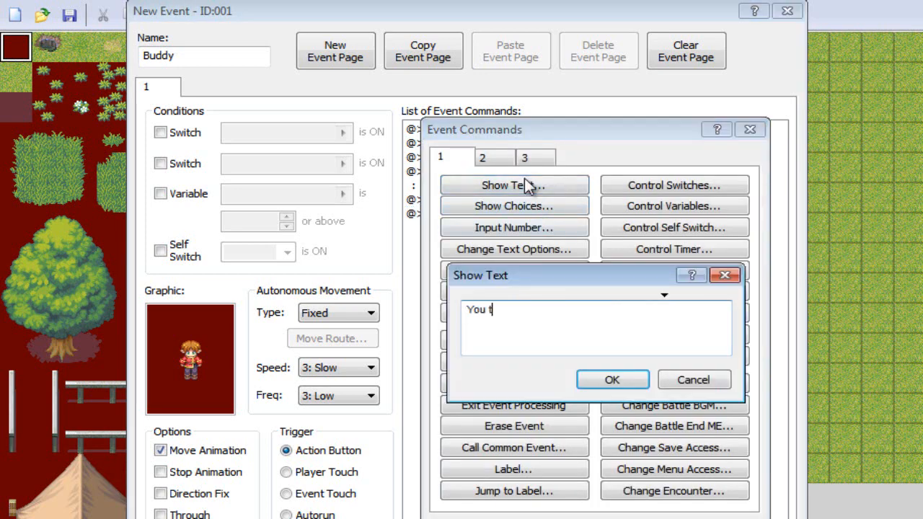
key("BackSpace")
type("know... \\ithe thi")
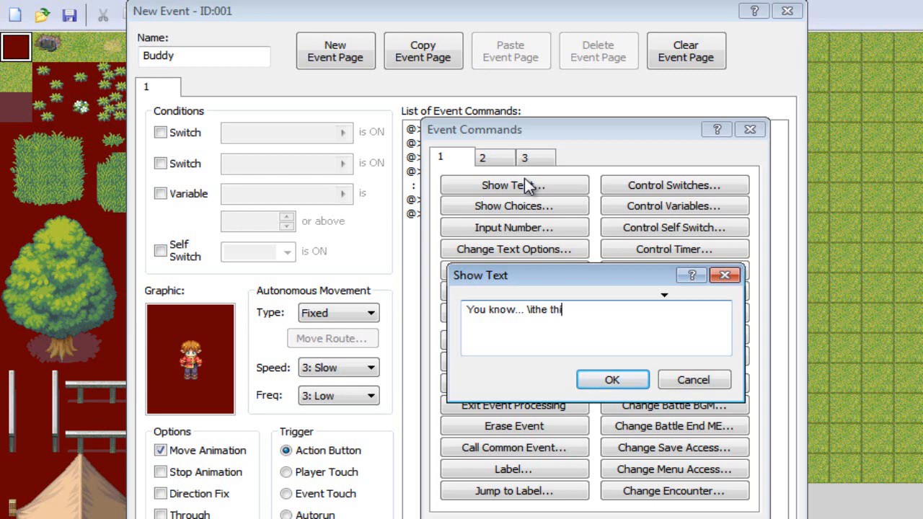
type("ng\\i.")
left_click(621, 380)
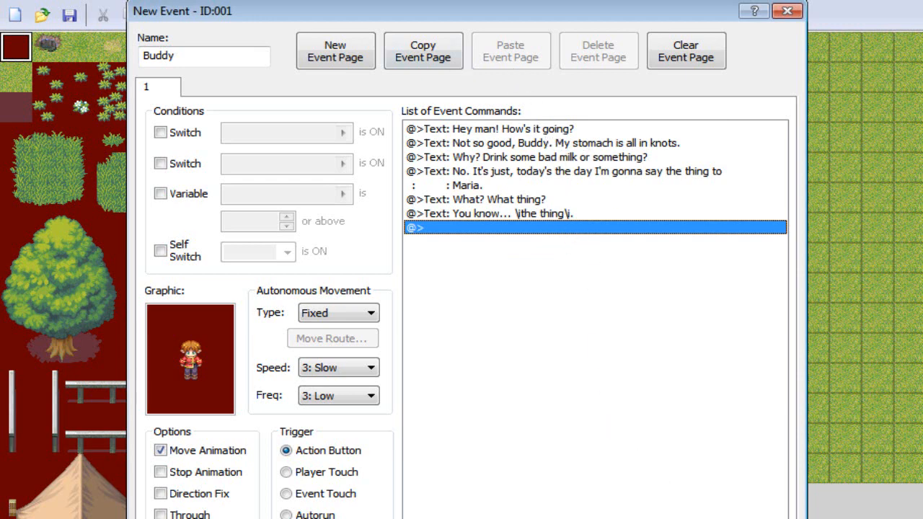
Step: Confirm the Buddy event and move it five tiles up on the map, to the second row
left_click(548, 518)
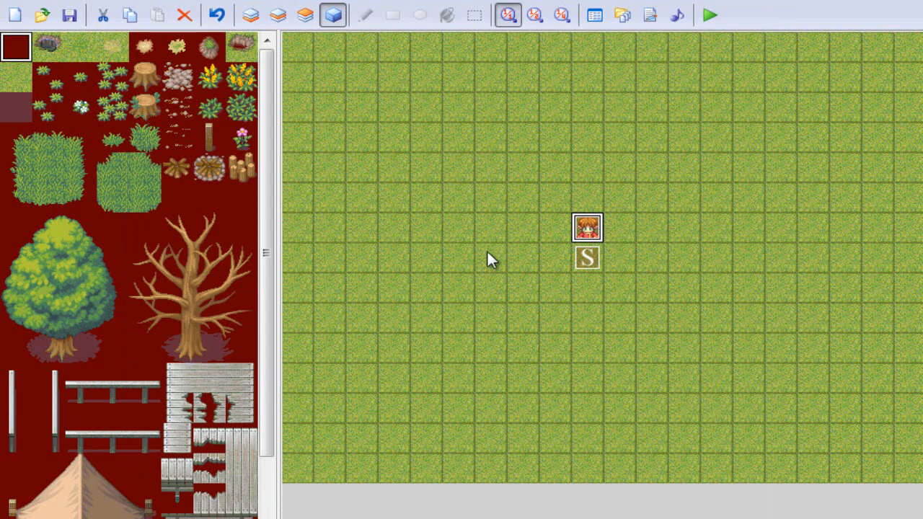
left_click_drag(588, 225, 580, 75)
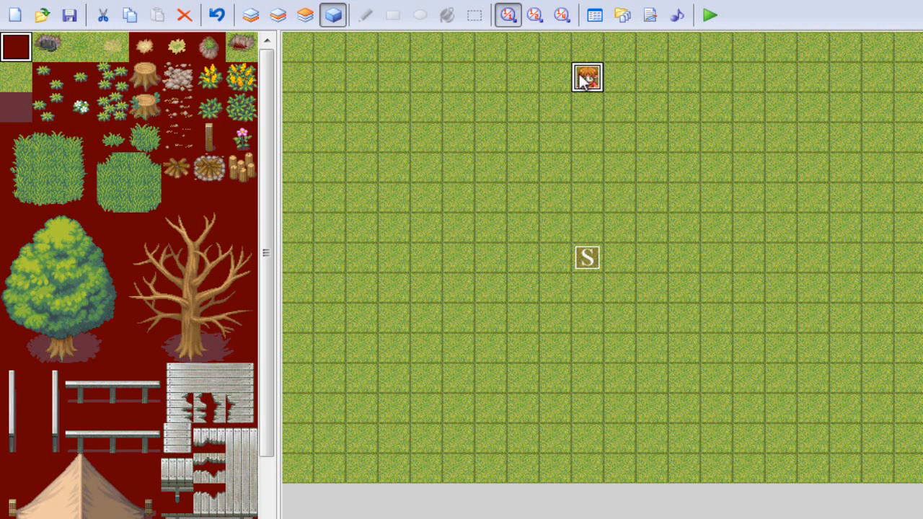
Step: Save the project and insert the script command $game_system.name = "Francis" before the Buddy event's first text line
left_click(70, 14)
left_click(569, 109)
double_click(585, 82)
left_click(521, 171)
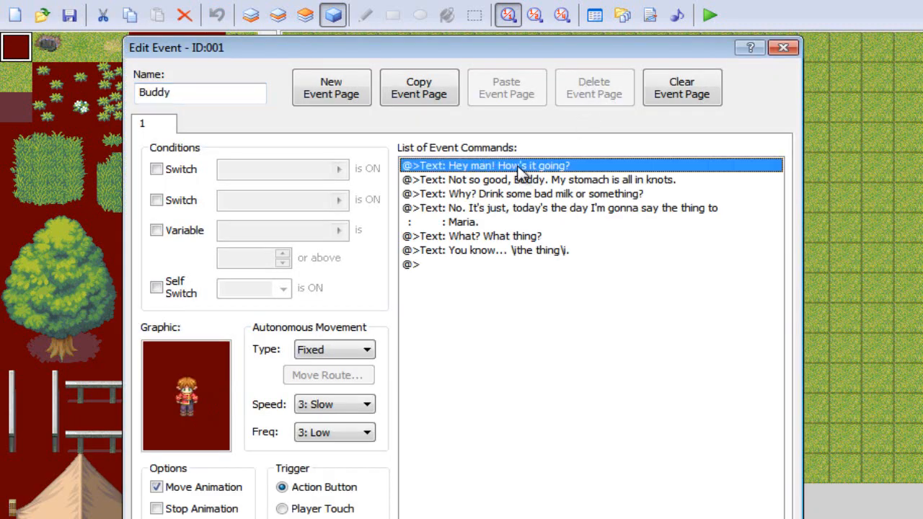
type("Script: $game_system.name = \"Francis\"")
Step: Change the name in the Buddy event's opening script command to "Buddy"
double_click(517, 166)
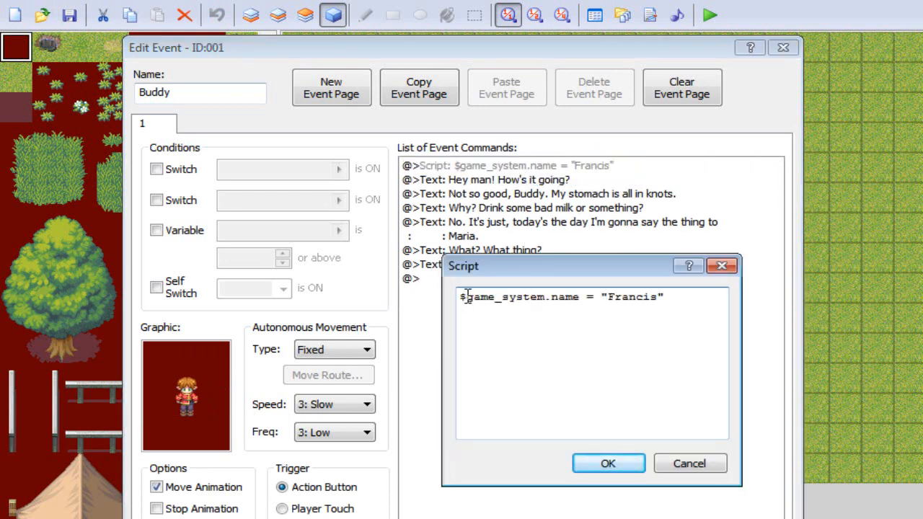
left_click_drag(609, 298, 658, 304)
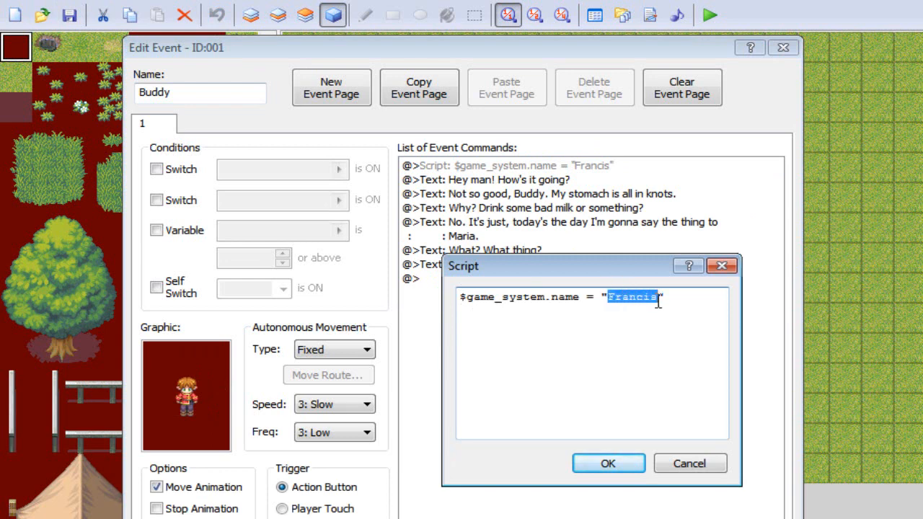
type("Buddy")
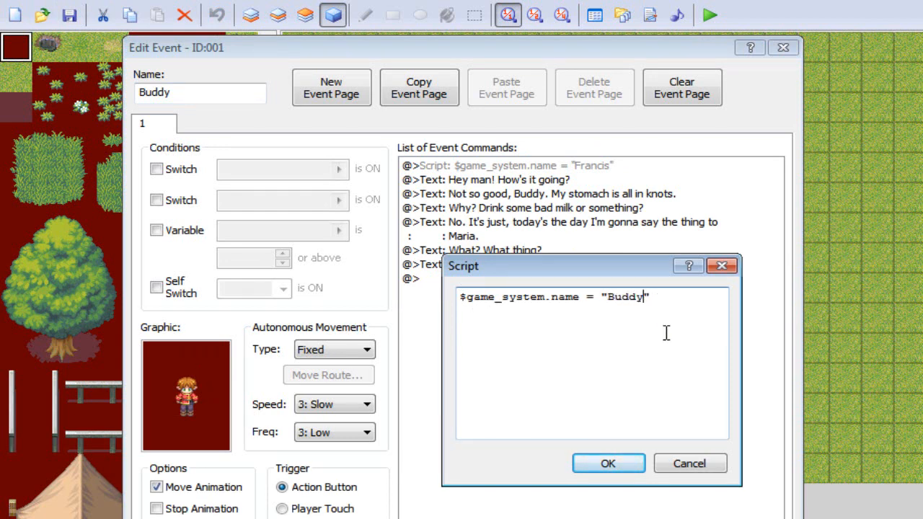
key("BackSpace")
key("BackSpace")
key("BackSpace")
key("BackSpace")
type("Buddy")
left_click(610, 462)
Step: Copy the "Buddy" name script and paste it before the second, third, fifth and sixth text commands
key("ctrl+c")
key("Down")
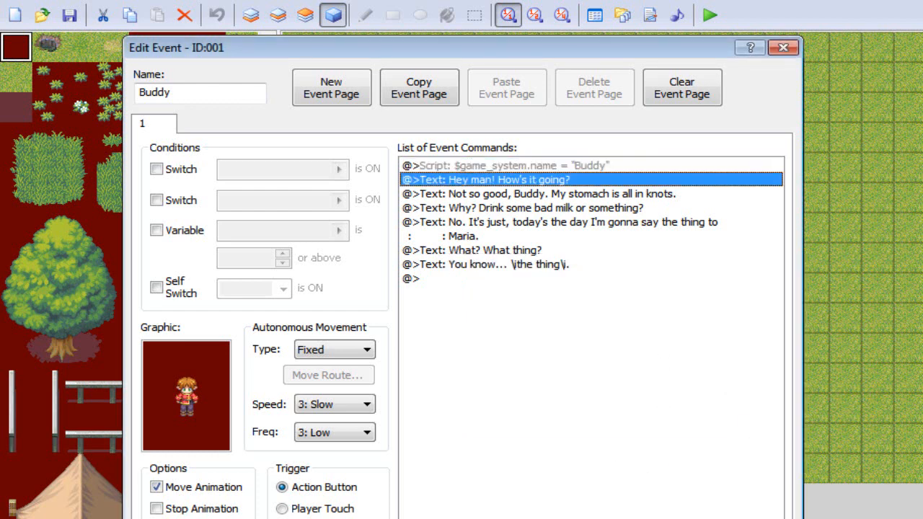
key("Down")
key("ctrl+v")
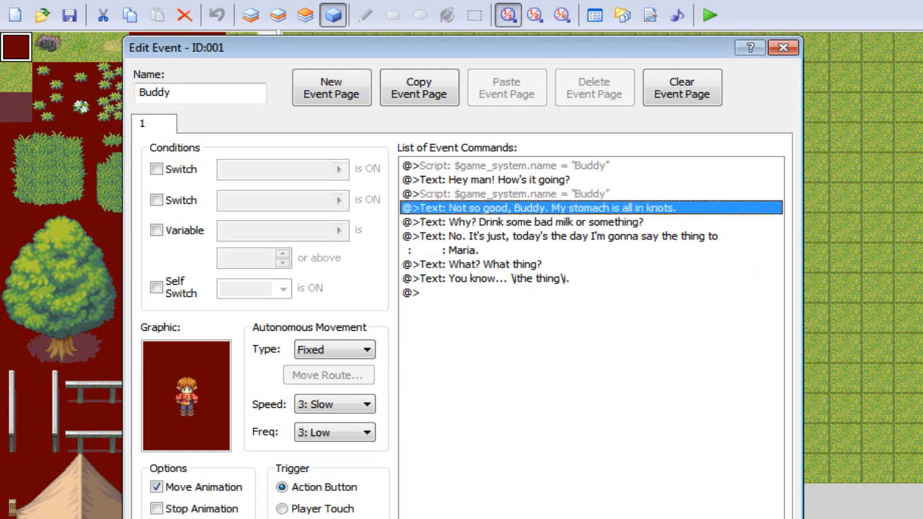
key("Down")
key("ctrl+v")
key("Down")
key("Down")
key("ctrl+v")
key("Down")
key("ctrl+v")
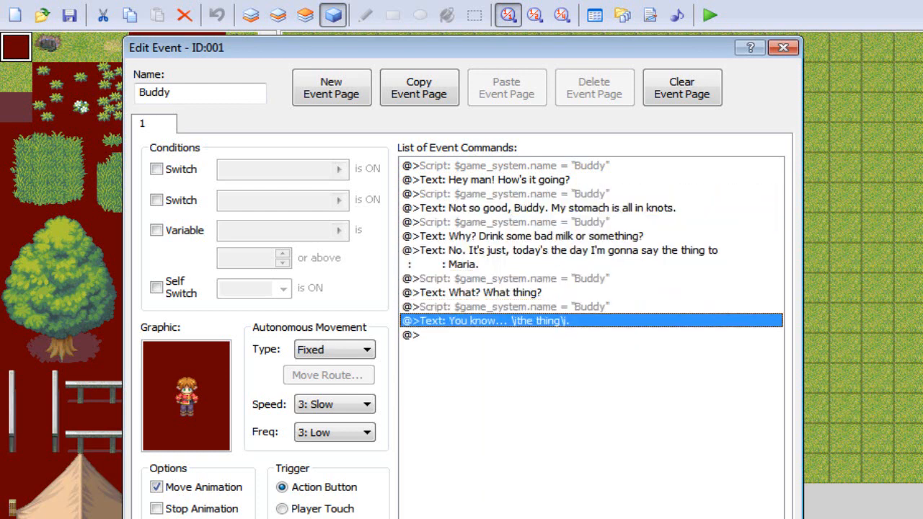
Step: Set the name in the script command before the "You know..." line to "Dexter"
key("Up")
key("Return")
key("Left")
key("BackSpace")
key("BackSpace")
key("BackSpace")
key("BackSpace")
key("BackSpace")
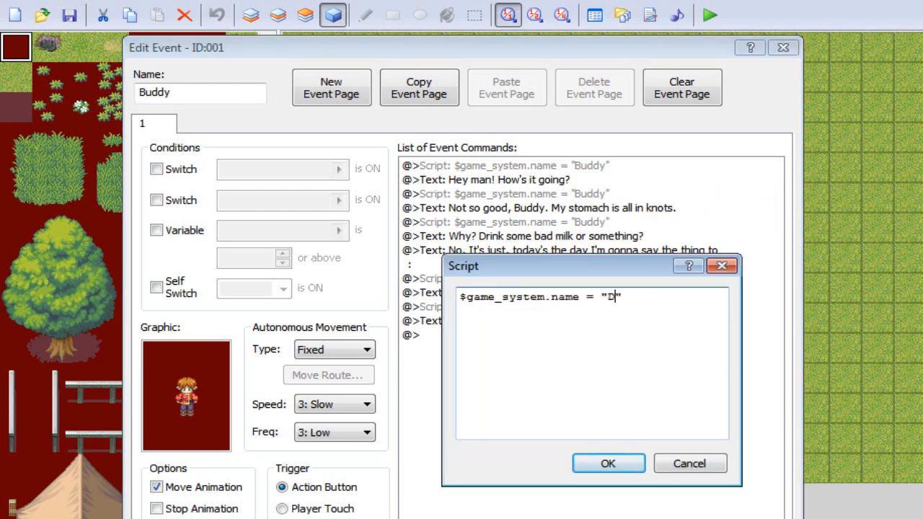
type("Dexter")
left_click(608, 463)
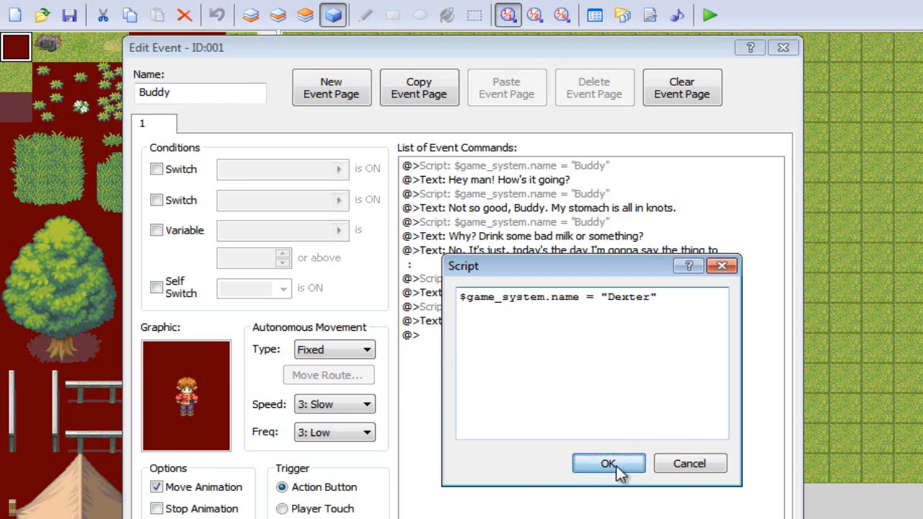
Step: Set the name in the script command before the "Not so good, Buddy." line to "Dexter"
left_click(575, 279)
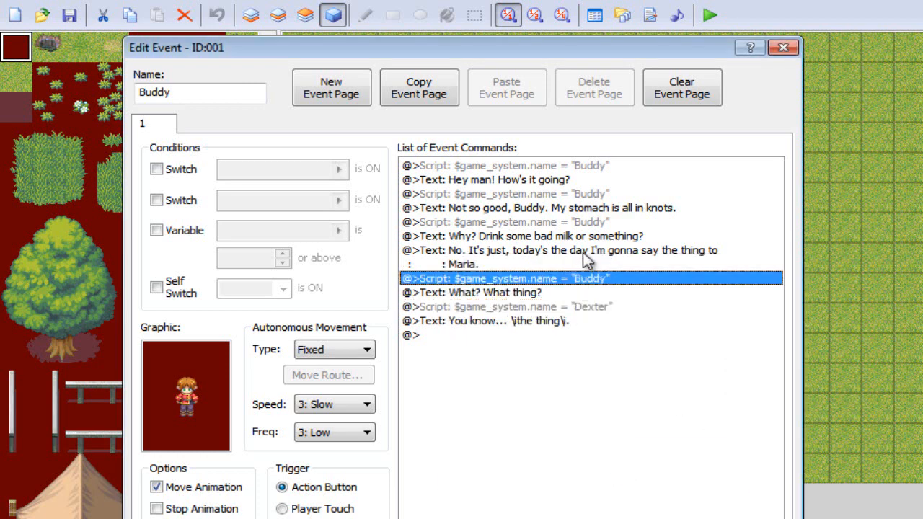
left_click(587, 204)
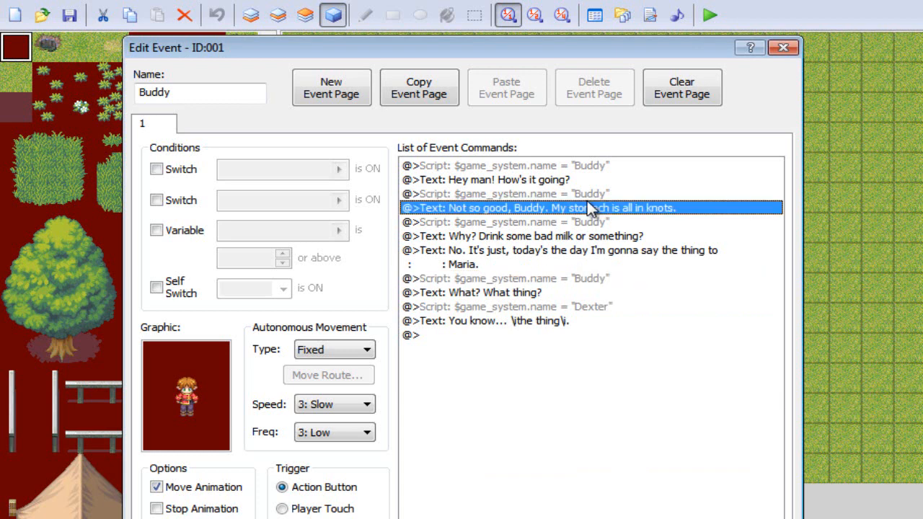
double_click(588, 193)
left_click_drag(648, 298, 612, 302)
type("Dexters")
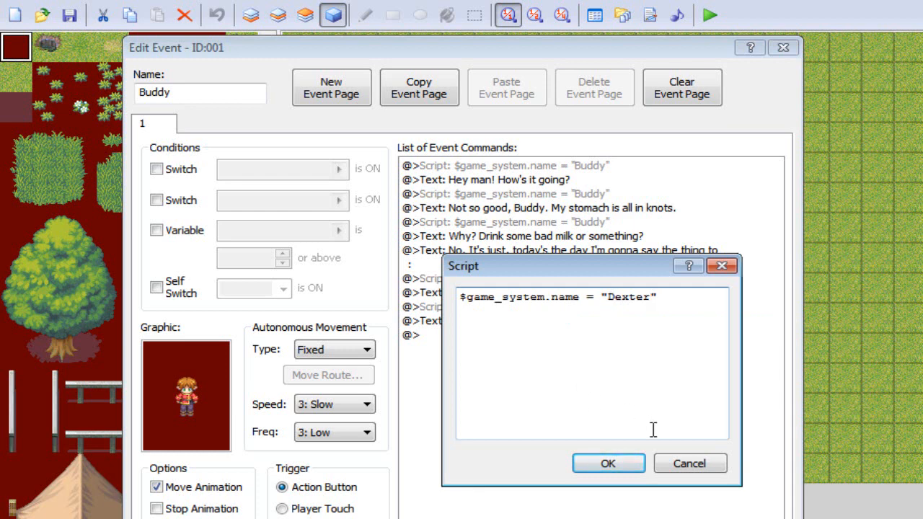
left_click(623, 463)
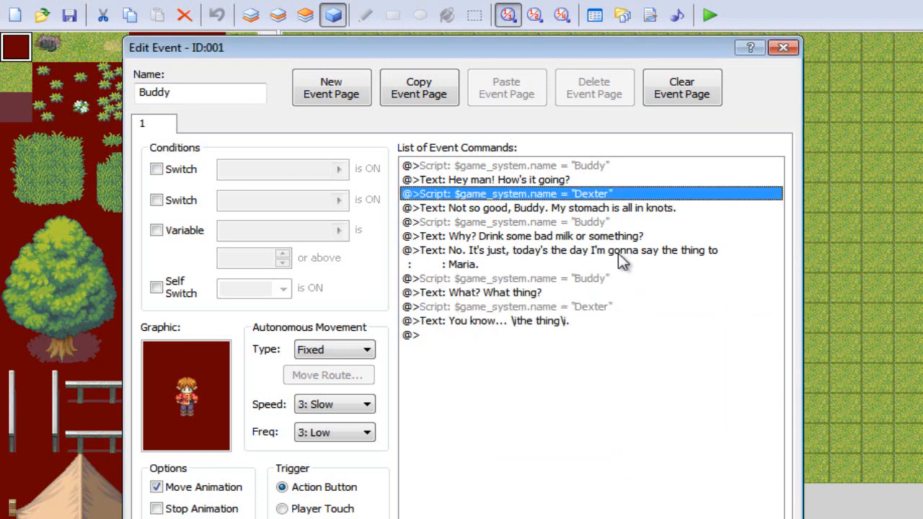
Step: Paste a copy of the "Dexter" name script before the "No. It's just, today's the day" line and confirm the Buddy event
left_click(587, 236)
left_click(587, 222)
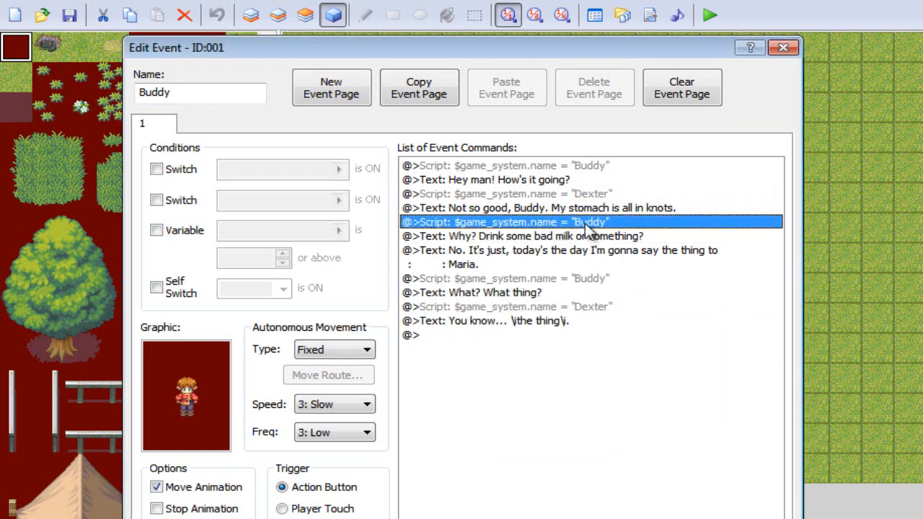
left_click(595, 309)
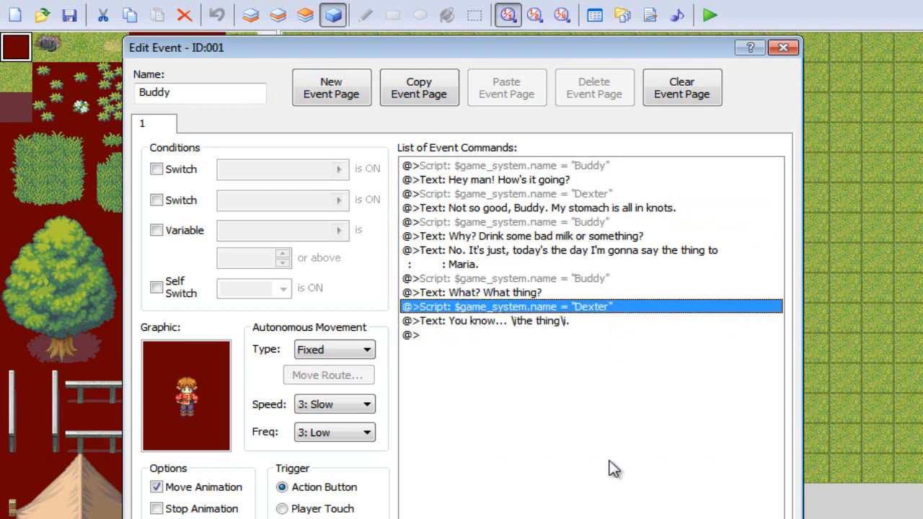
key("Up")
key("Up")
key("Up")
key("ctrl+v")
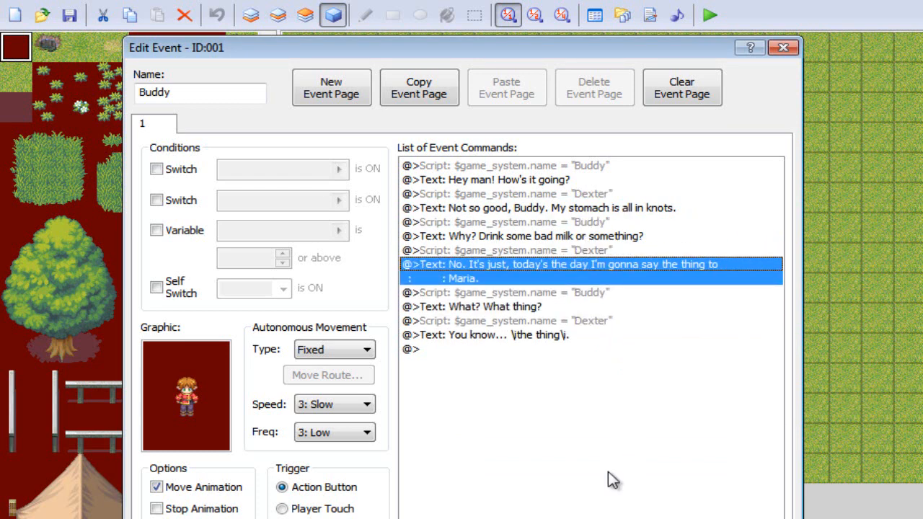
left_click(614, 518)
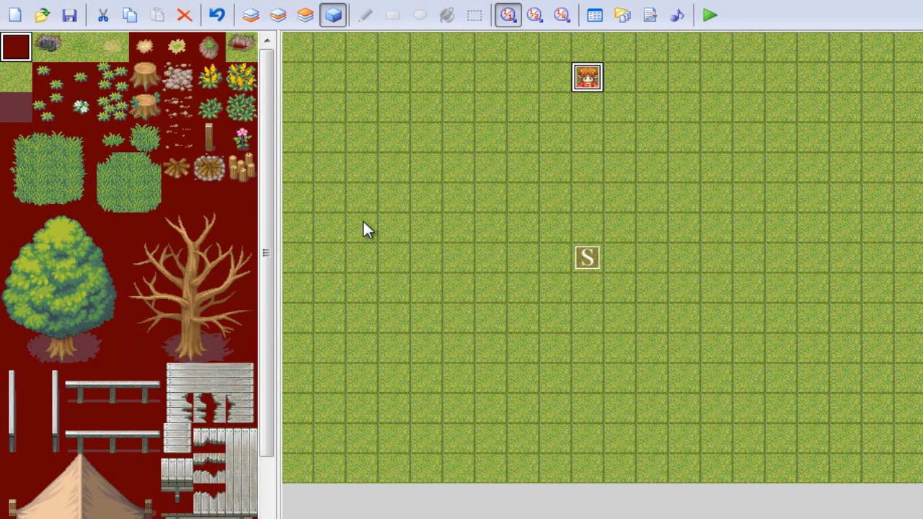
Step: Paint a horizontal dirt path three tiles high across the full map width on the first layer, through the start position
left_click(114, 48)
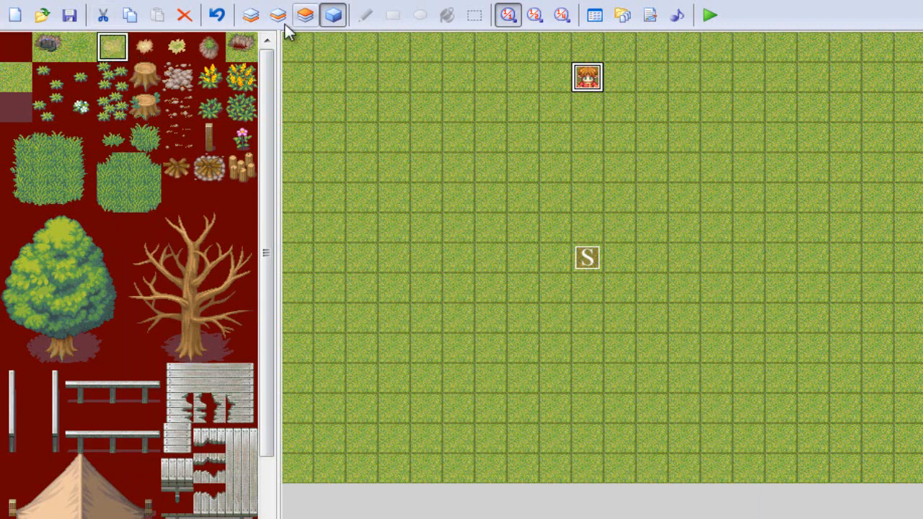
left_click(254, 19)
mouse_move(308, 233)
left_mouse_down()
mouse_move(227, 302)
mouse_move(221, 290)
left_mouse_up()
mouse_move(299, 287)
left_mouse_down()
mouse_move(618, 255)
mouse_move(845, 257)
mouse_move(627, 288)
mouse_move(916, 285)
mouse_move(696, 246)
mouse_move(917, 232)
left_mouse_up()
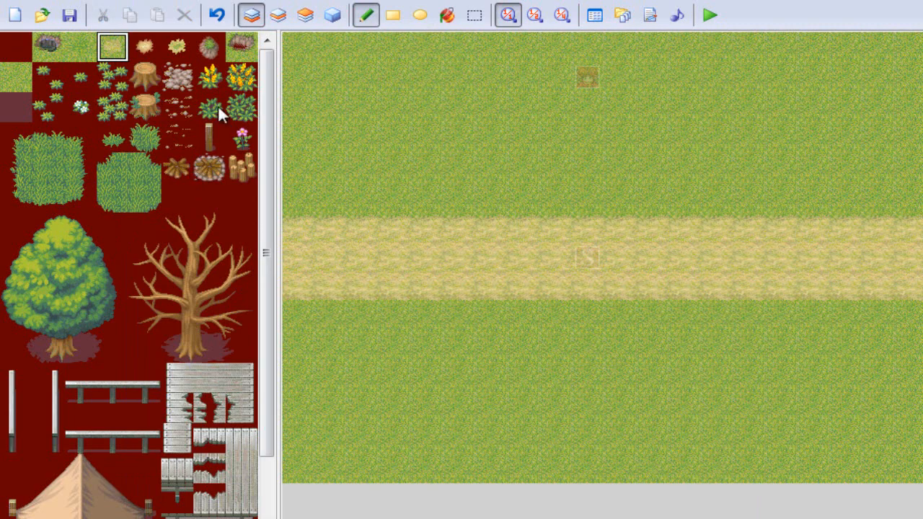
Step: Check the choice of tilesets in the map's properties and leave them without changing anything
left_click_drag(262, 110, 245, 1)
left_click_drag(274, 196, 242, 387)
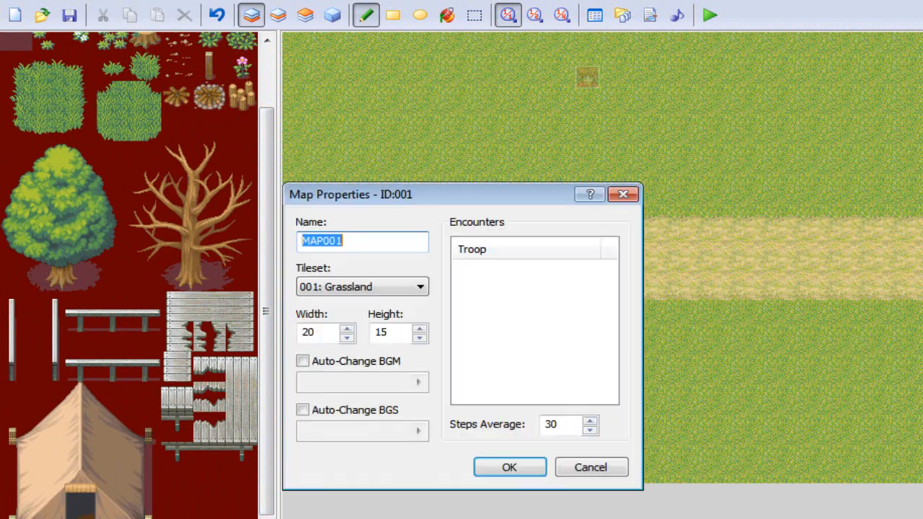
left_click(371, 288)
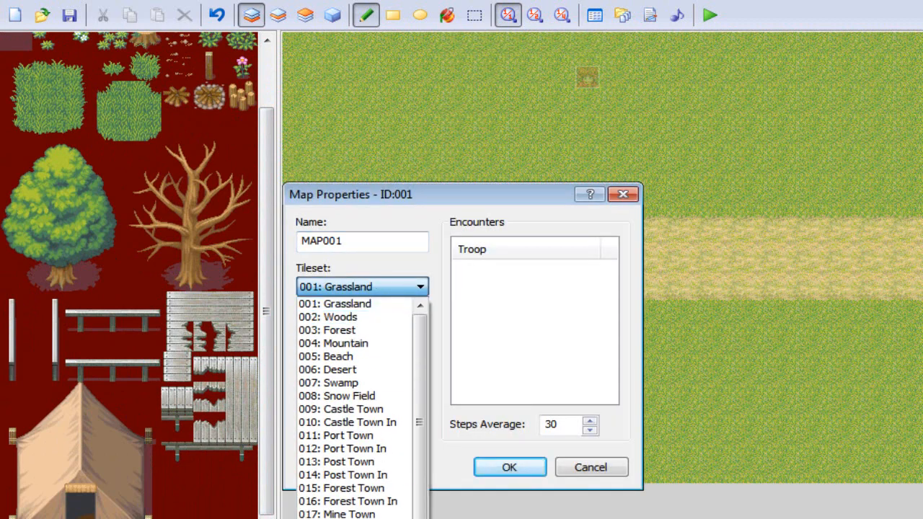
left_click(591, 469)
left_click(590, 469)
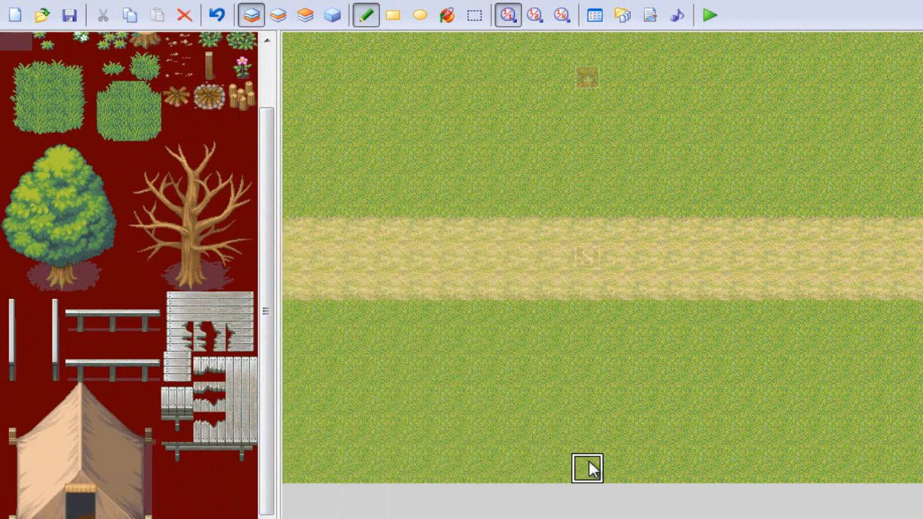
Step: Examine the tile graphics of the database's tilesets from Woods through Castle Town
left_click(596, 15)
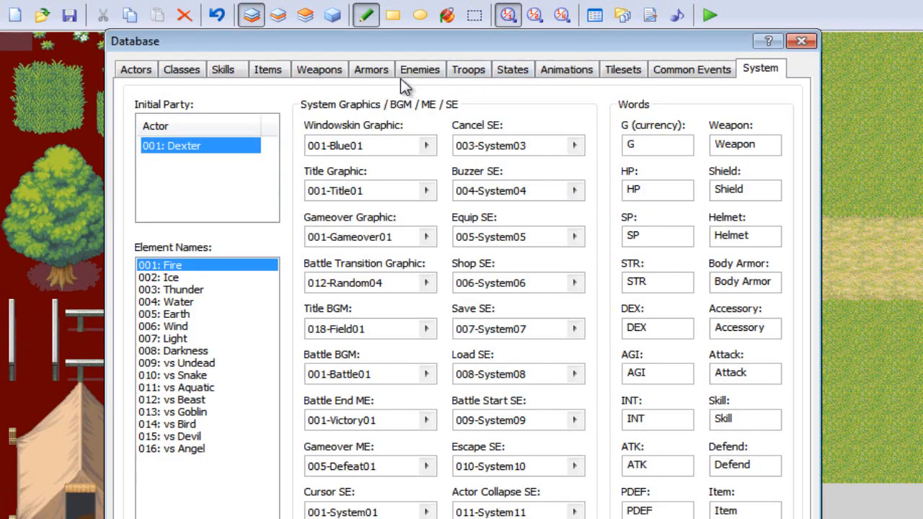
left_click(309, 75)
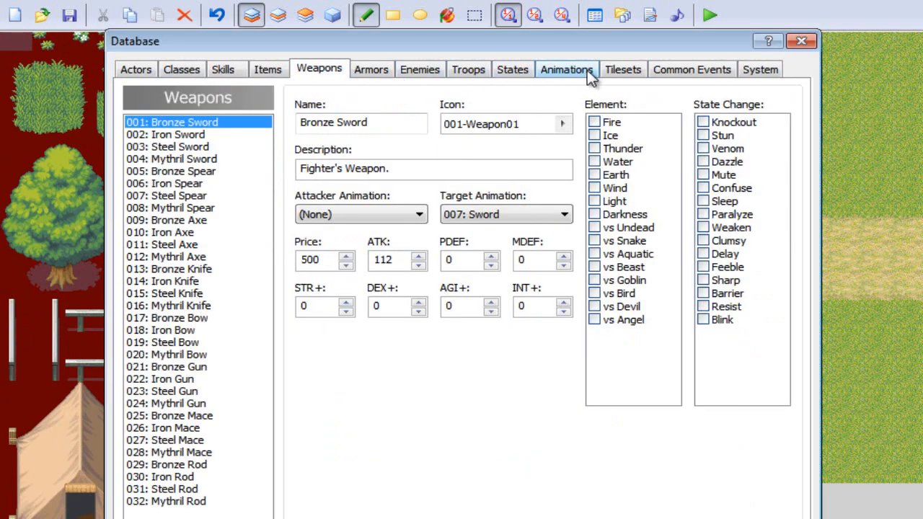
left_click(615, 75)
left_click(192, 136)
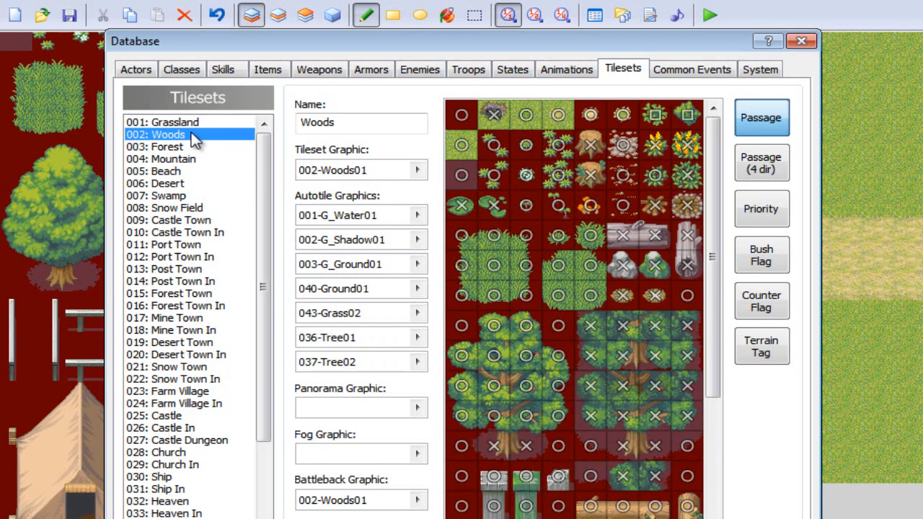
left_click_drag(716, 167, 708, 332)
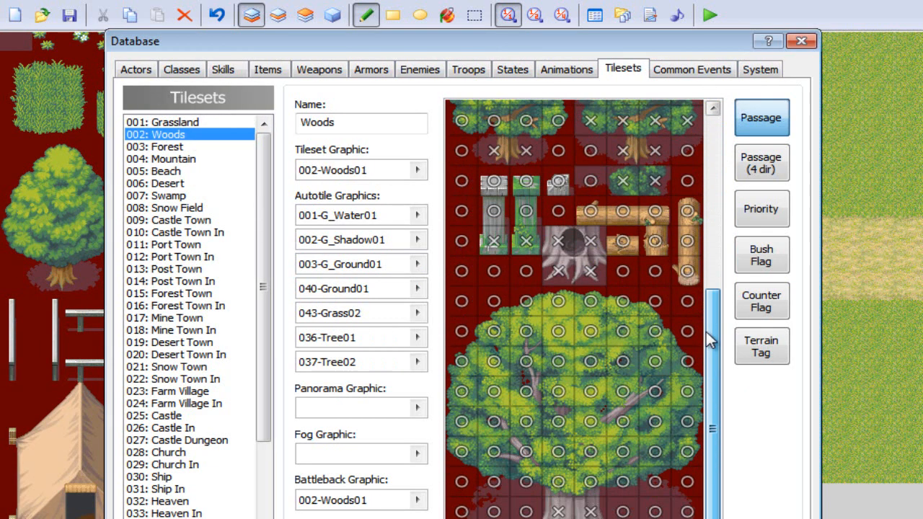
left_click(205, 160)
key("Down")
key("Down")
key("Down")
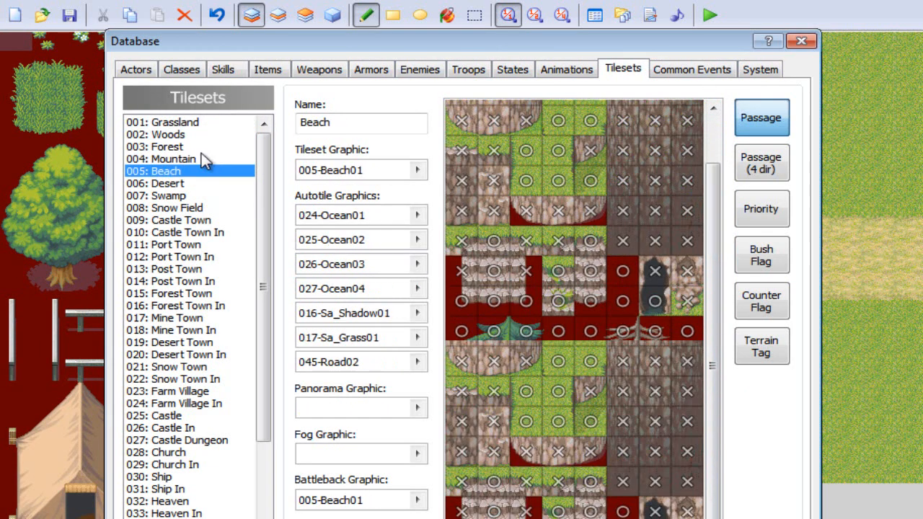
key("Down")
key("Down")
key("Down")
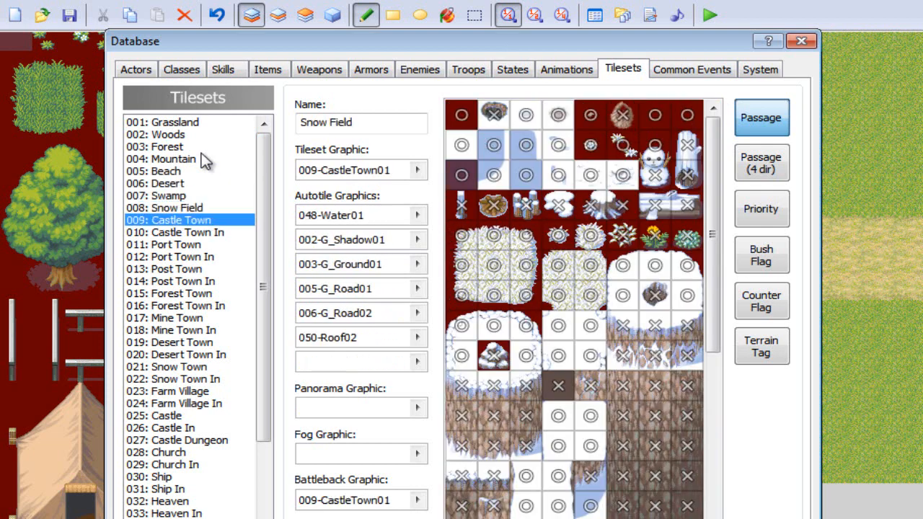
key("Up")
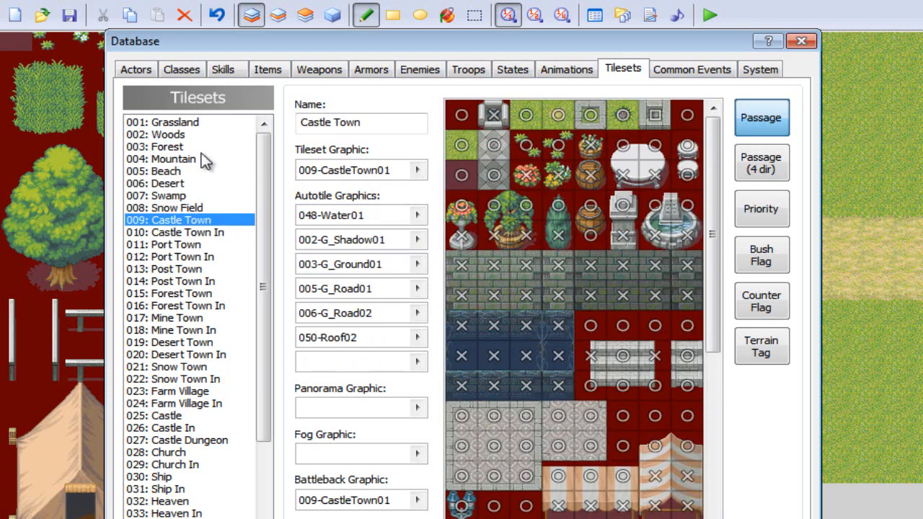
left_click_drag(714, 217, 726, 181)
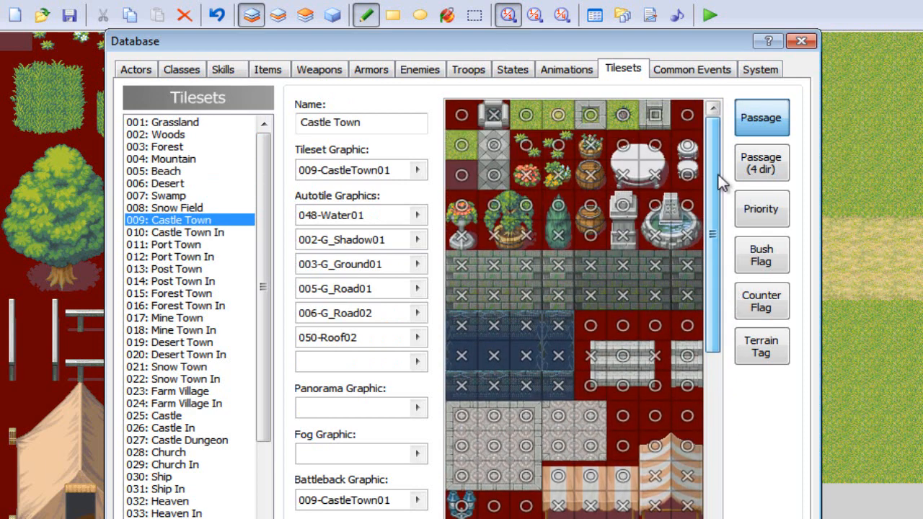
Step: Examine the tile graphics of the Port Town In, Port Town and Forest Town tilesets
left_click(201, 258)
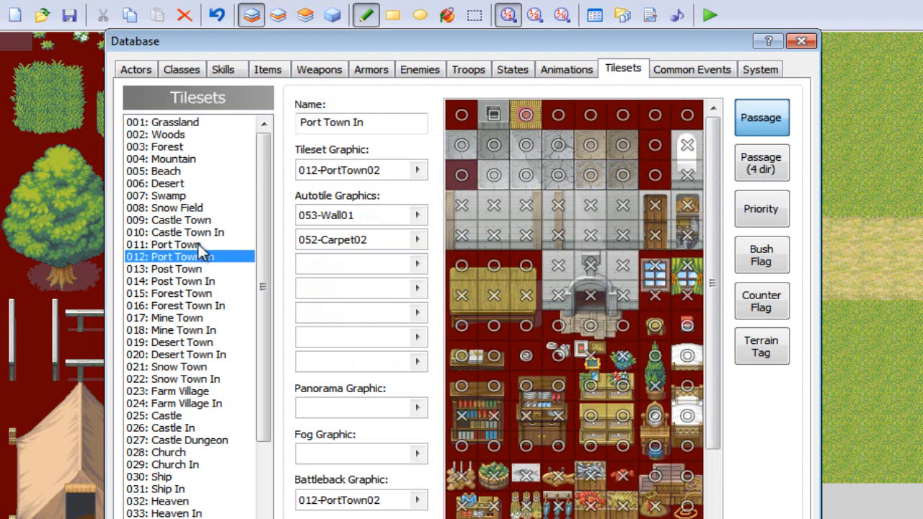
left_click(201, 246)
left_click_drag(717, 186, 736, 514)
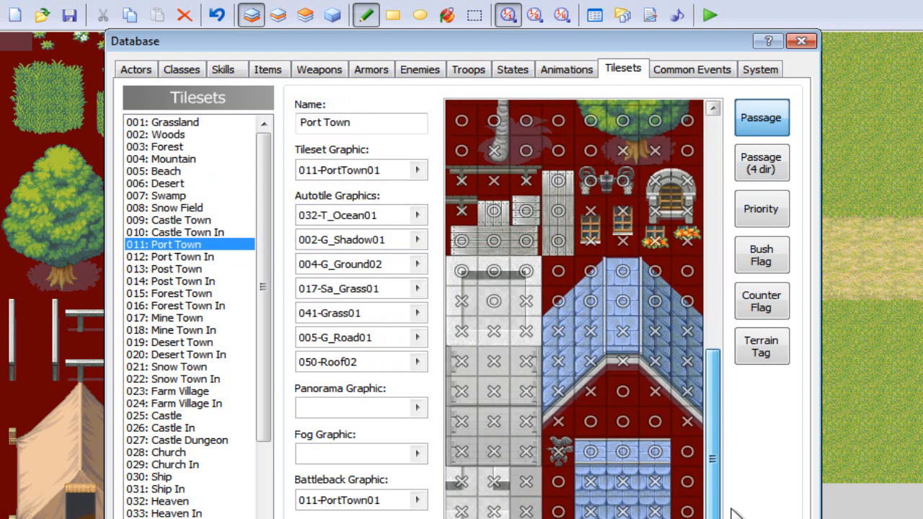
left_click(212, 293)
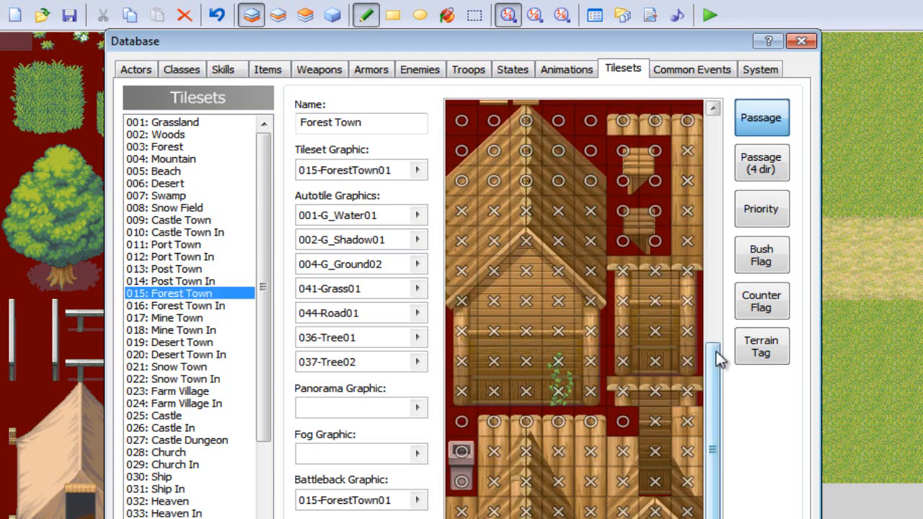
left_click_drag(716, 352, 717, 424)
mouse_move(715, 518)
left_mouse_down()
mouse_move(713, 193)
mouse_move(723, 82)
mouse_move(721, 518)
left_mouse_up()
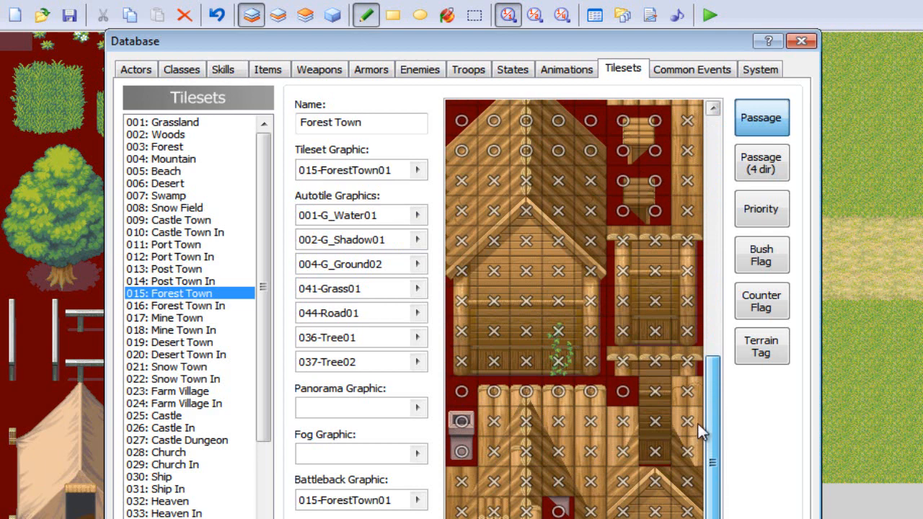
left_click_drag(707, 432, 764, 83)
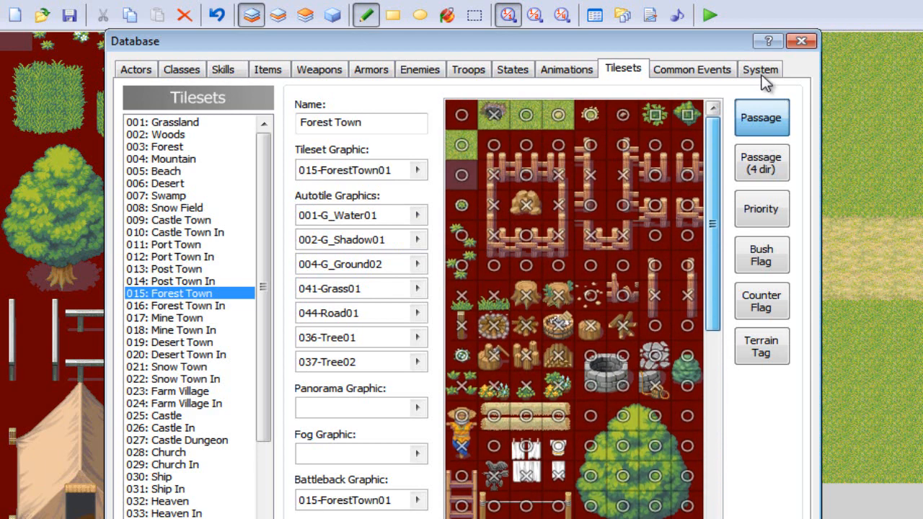
Step: Examine the tile graphics of the Mine Town, Desert Town, Snow Town and Farm Village tilesets in the database
left_click(206, 318)
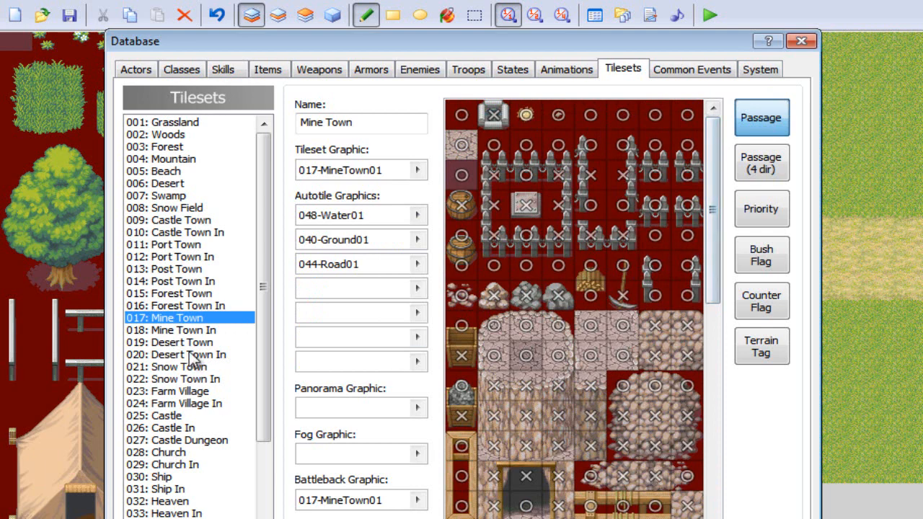
left_click(204, 343)
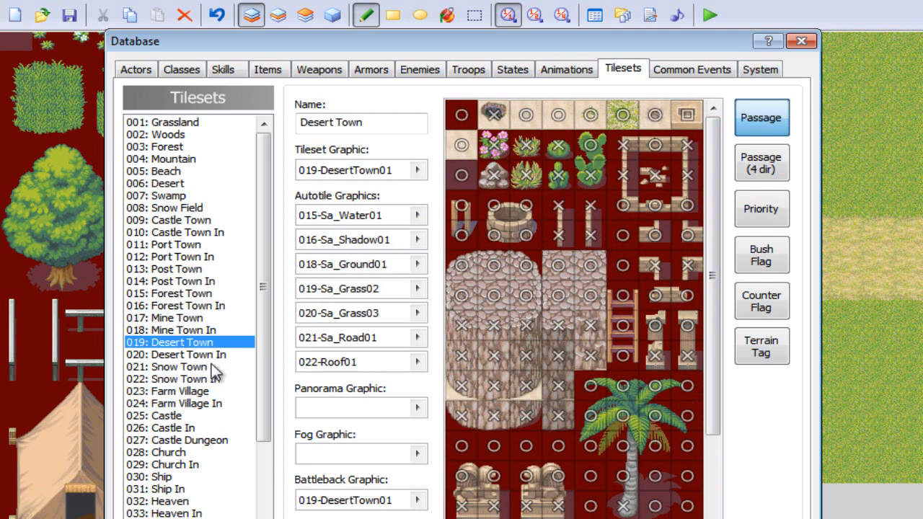
left_click(213, 367)
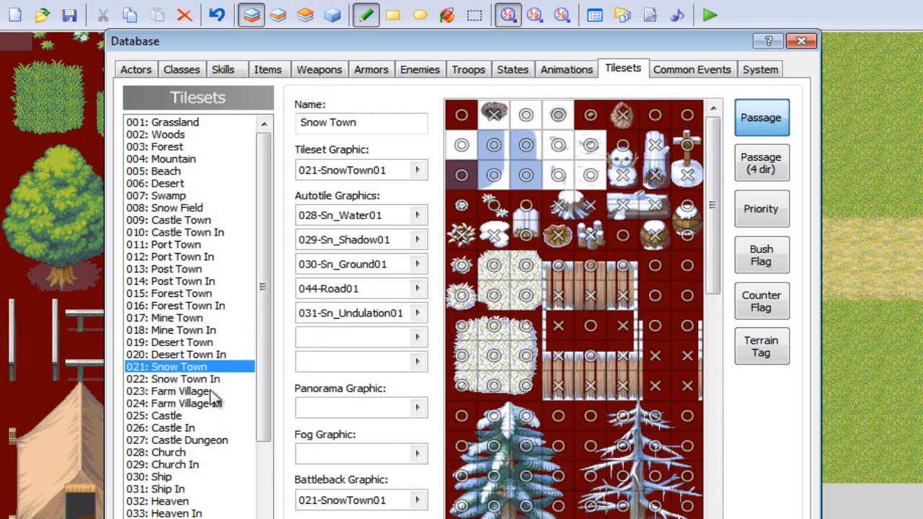
left_click(215, 390)
left_click_drag(719, 229, 721, 512)
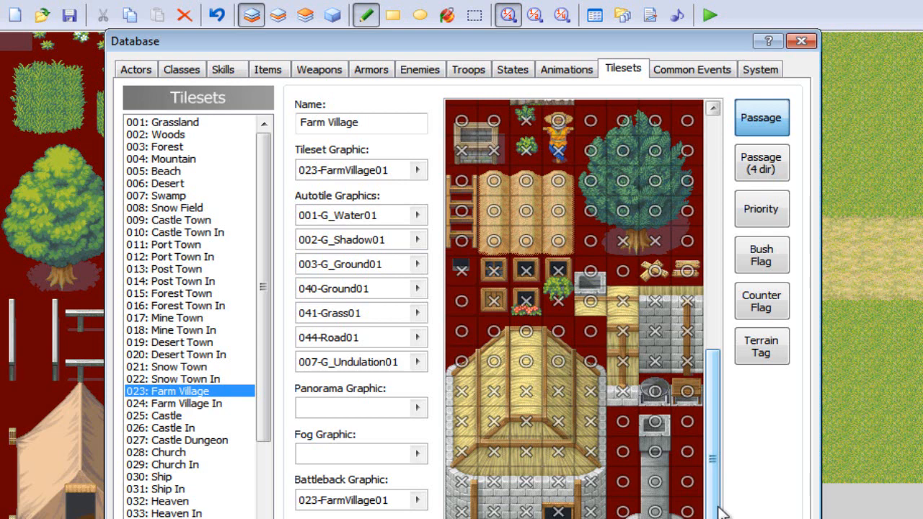
left_click_drag(721, 512, 701, 315)
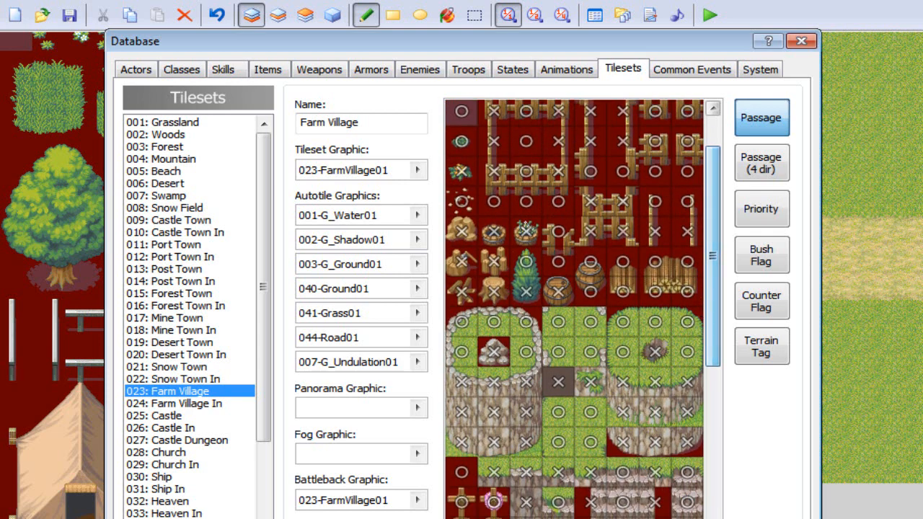
key("Escape")
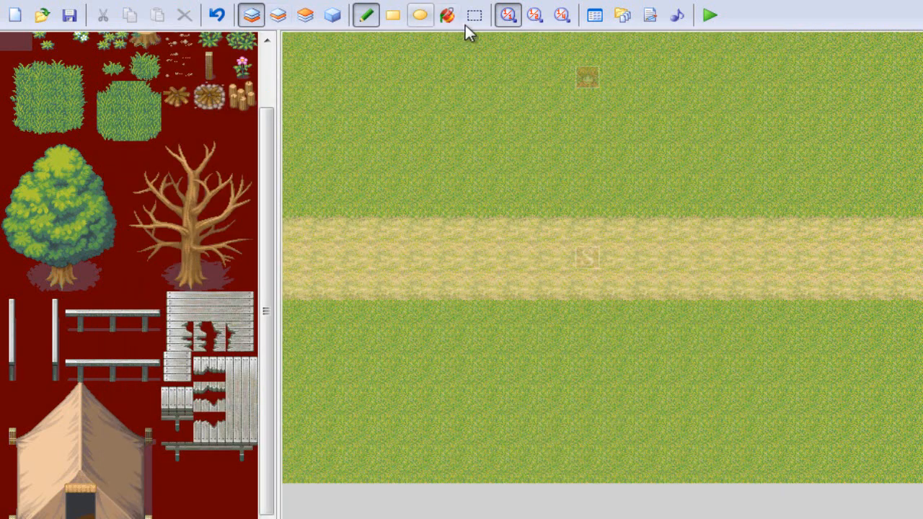
left_click(595, 15)
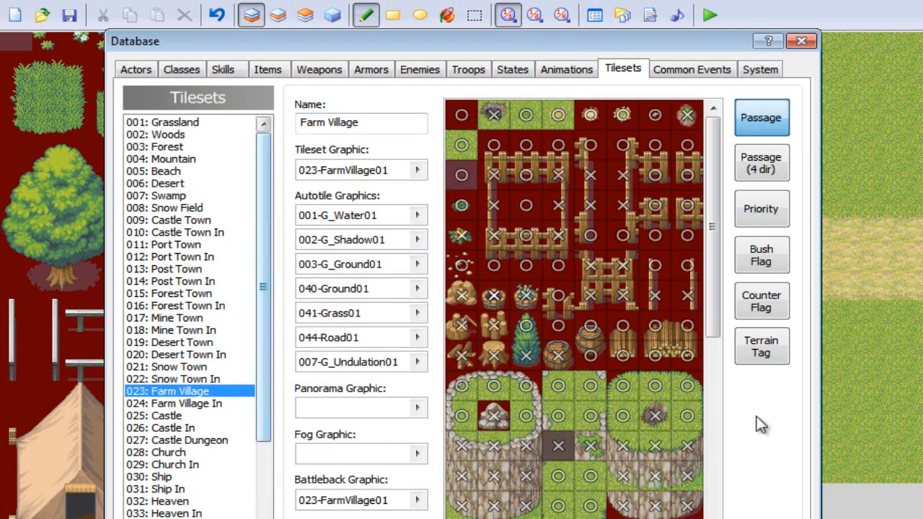
key("Escape")
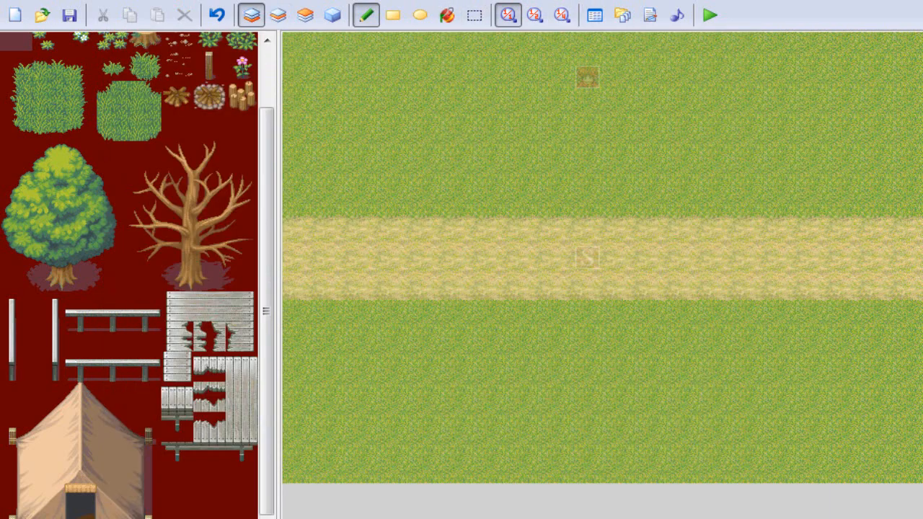
key("space")
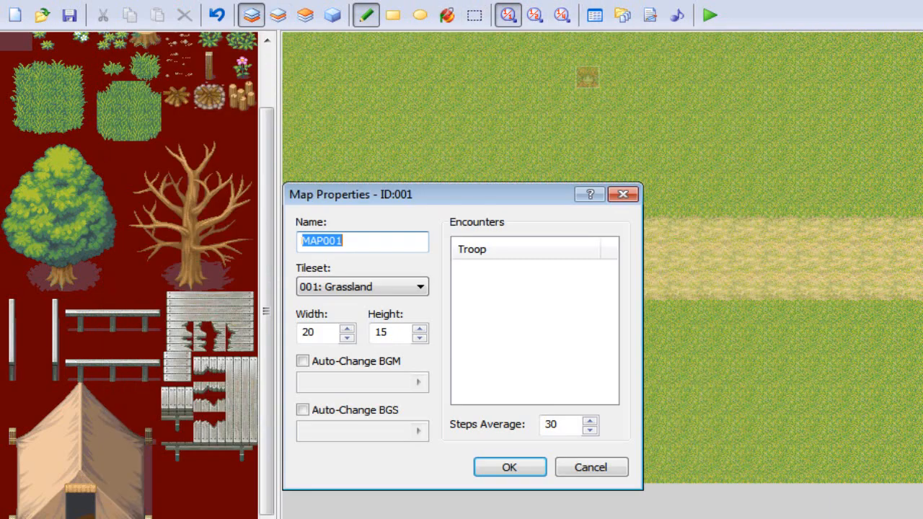
left_click(400, 287)
left_click_drag(417, 343, 403, 416)
left_click(382, 514)
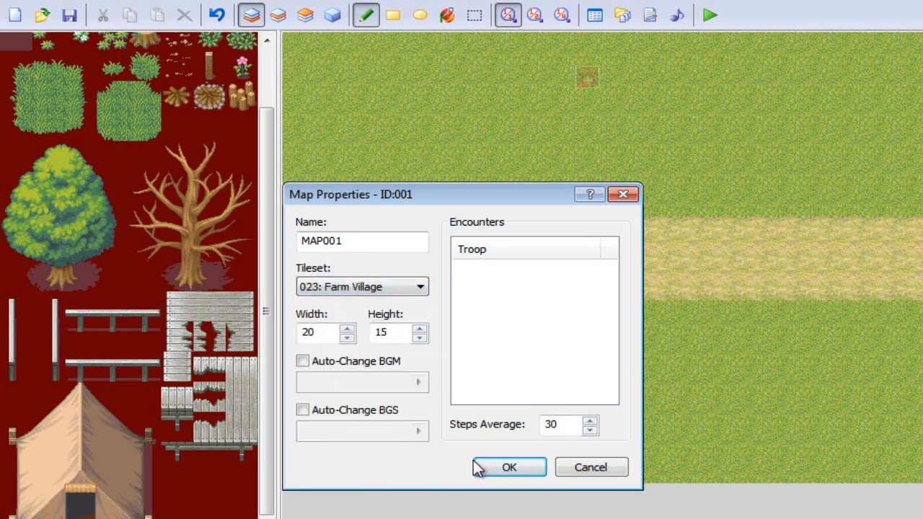
left_click_drag(463, 184, 450, 155)
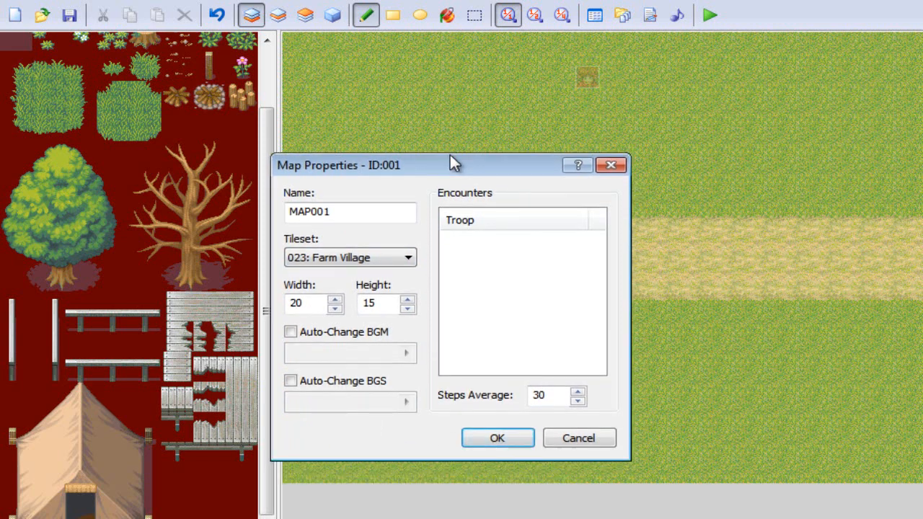
left_click(465, 244)
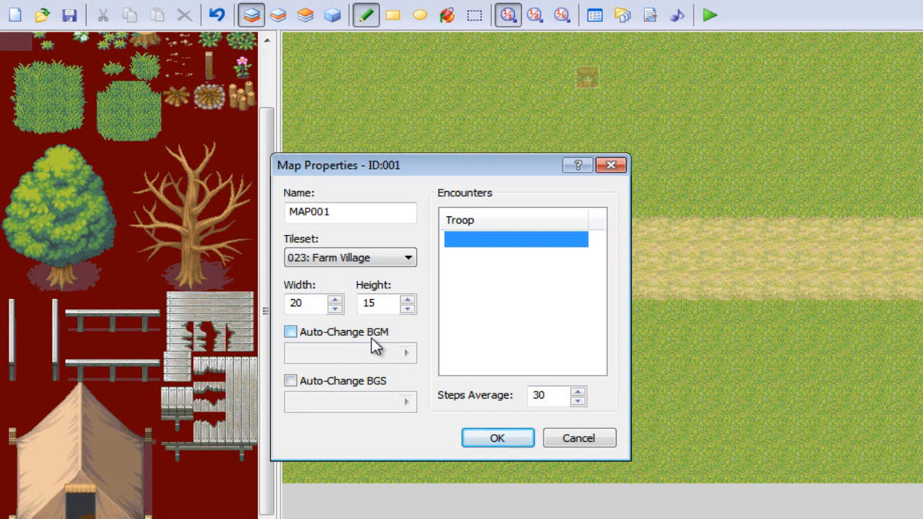
Step: Look through the background sounds available for the map, from Wind to People, and discard the changes to the map's properties
left_click(311, 384)
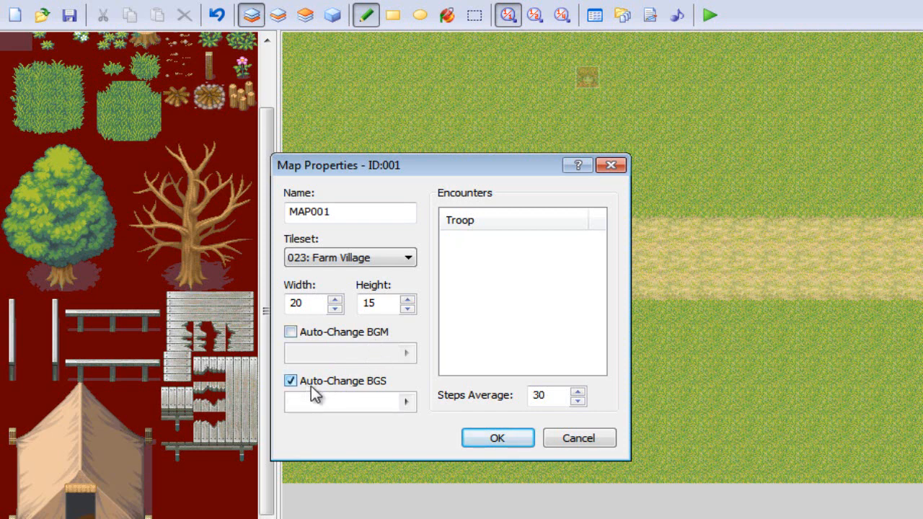
left_click(406, 402)
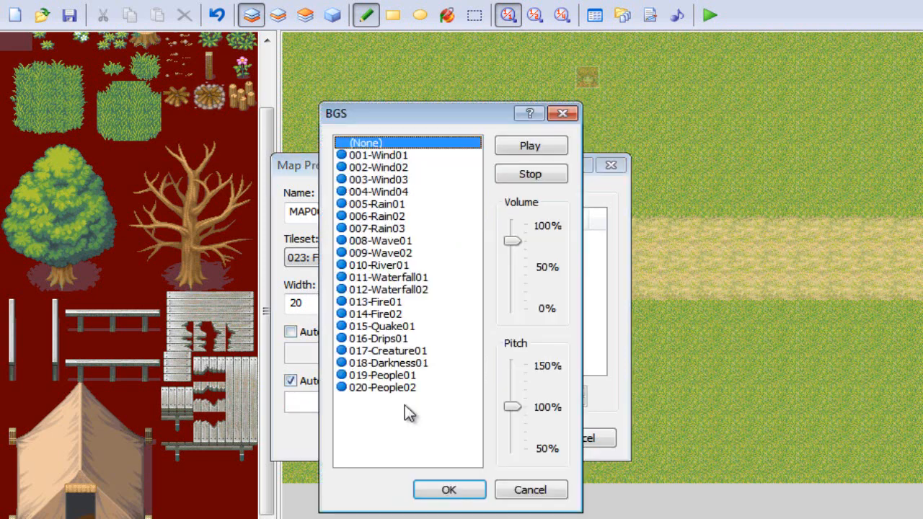
left_click(427, 167)
left_click(420, 205)
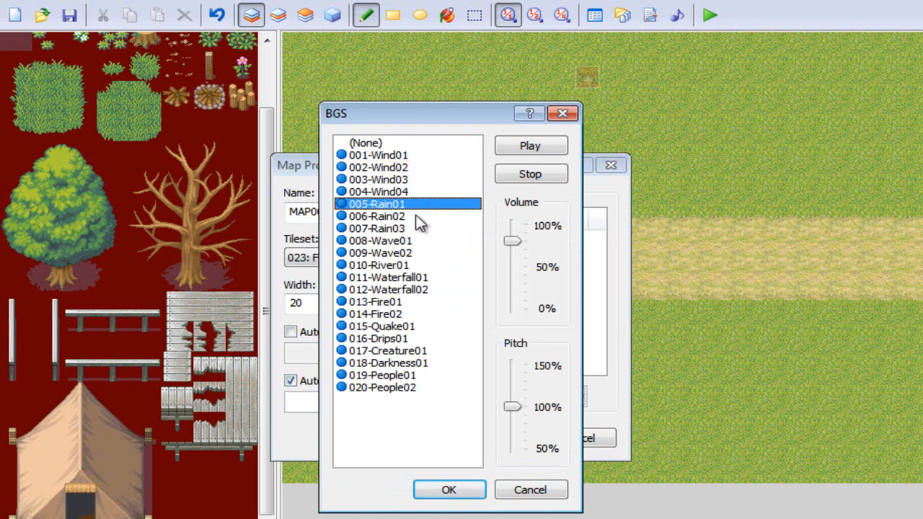
left_click(419, 278)
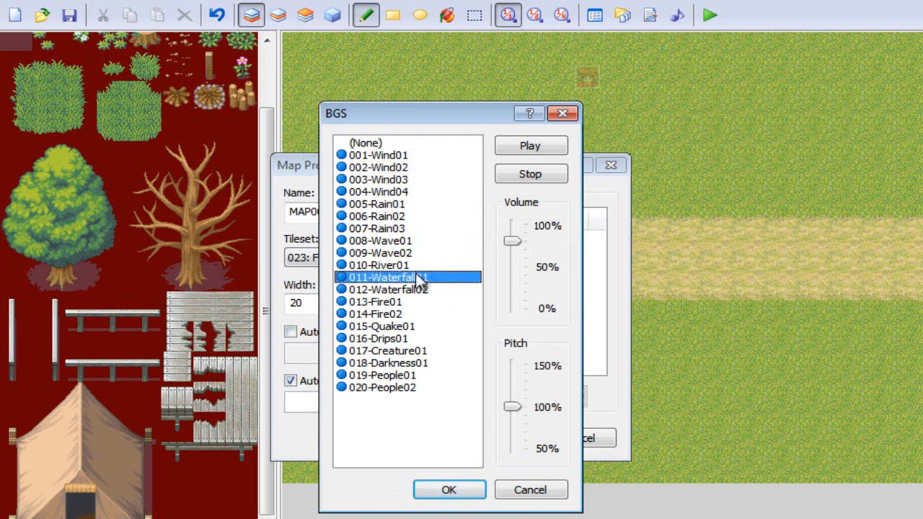
left_click(408, 303)
left_click(410, 327)
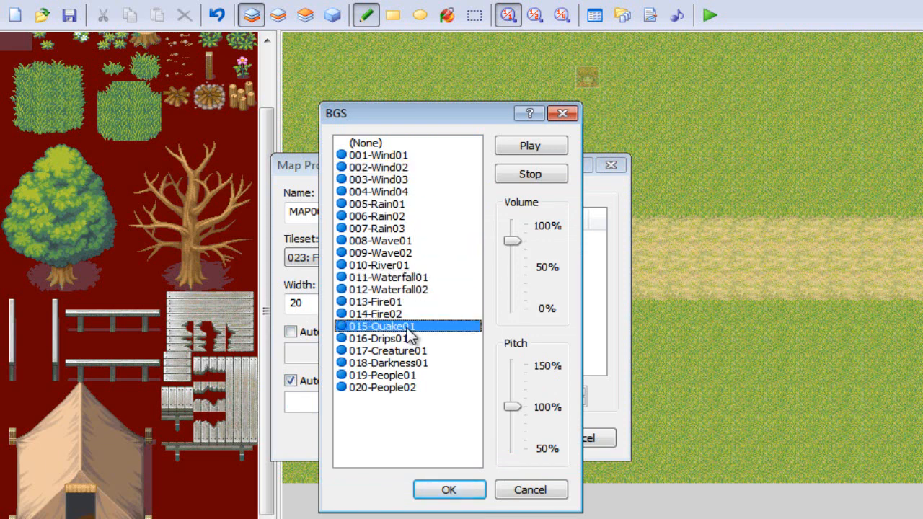
left_click(413, 351)
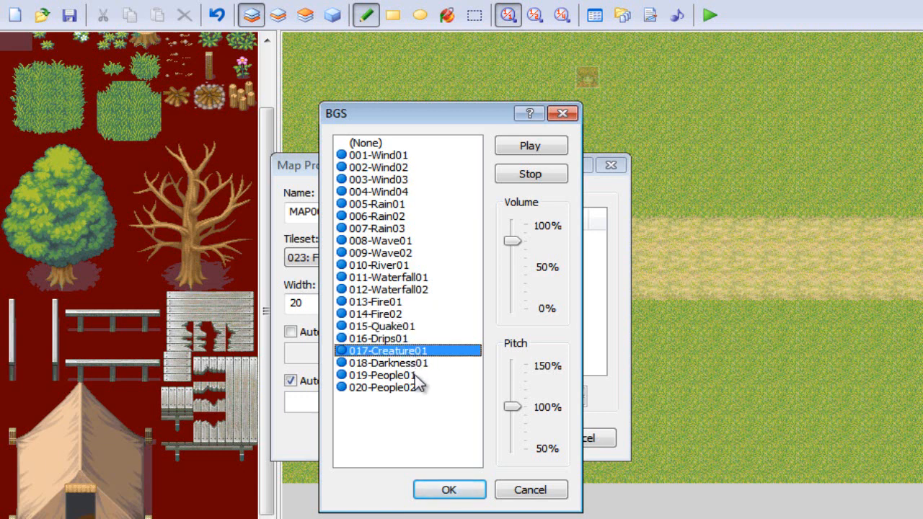
left_click(417, 375)
left_click(415, 289)
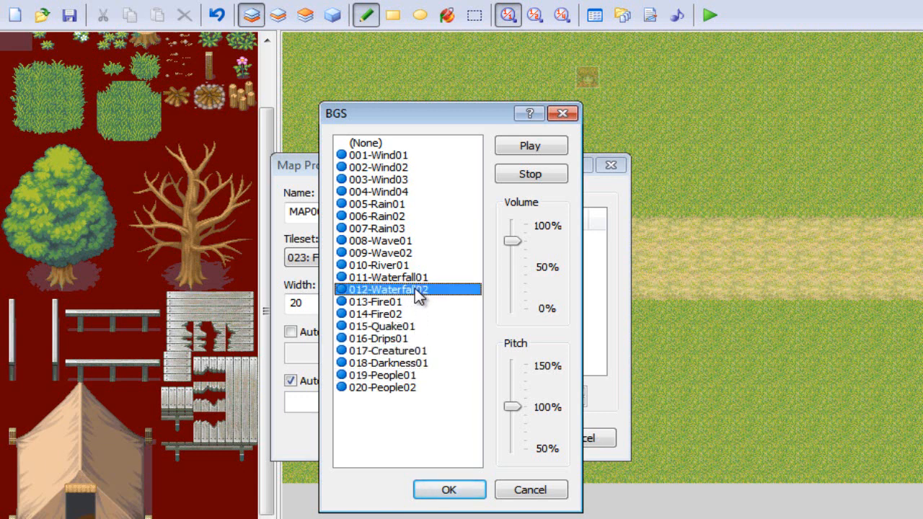
left_click(410, 253)
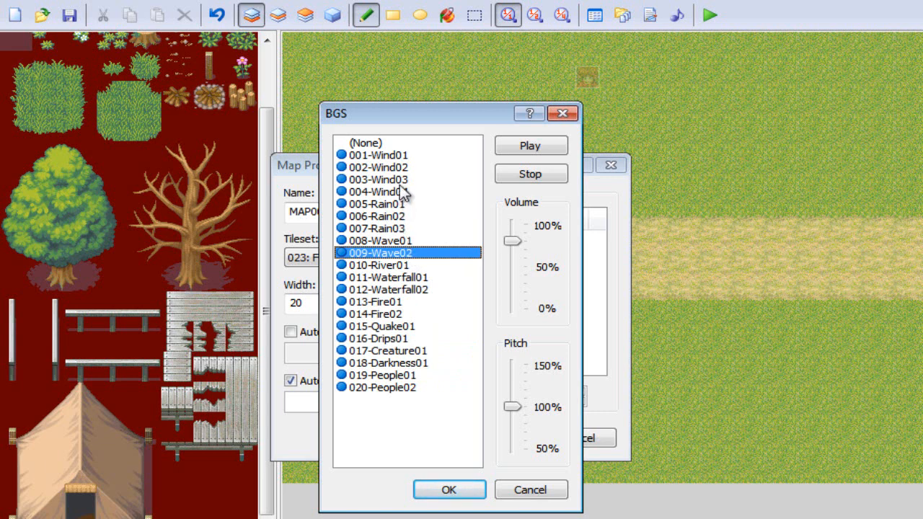
left_click(410, 180)
left_click(546, 179)
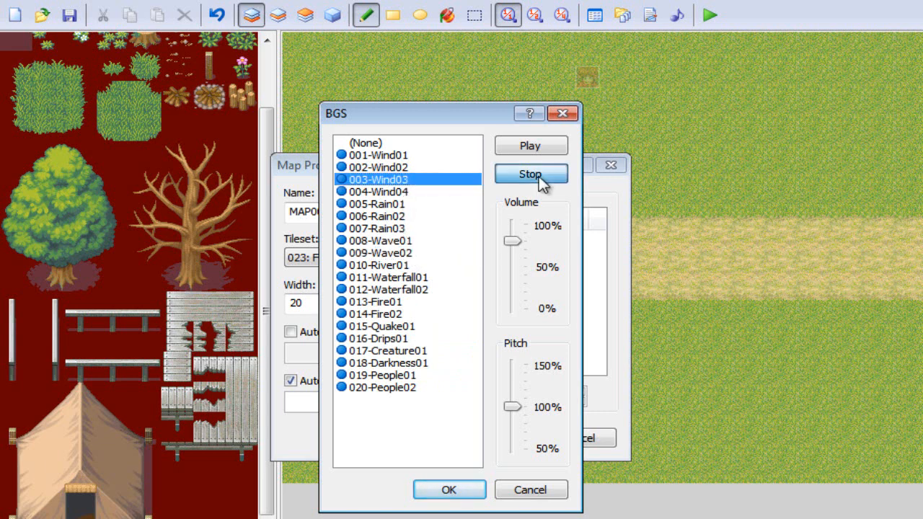
left_click(553, 488)
left_click(584, 438)
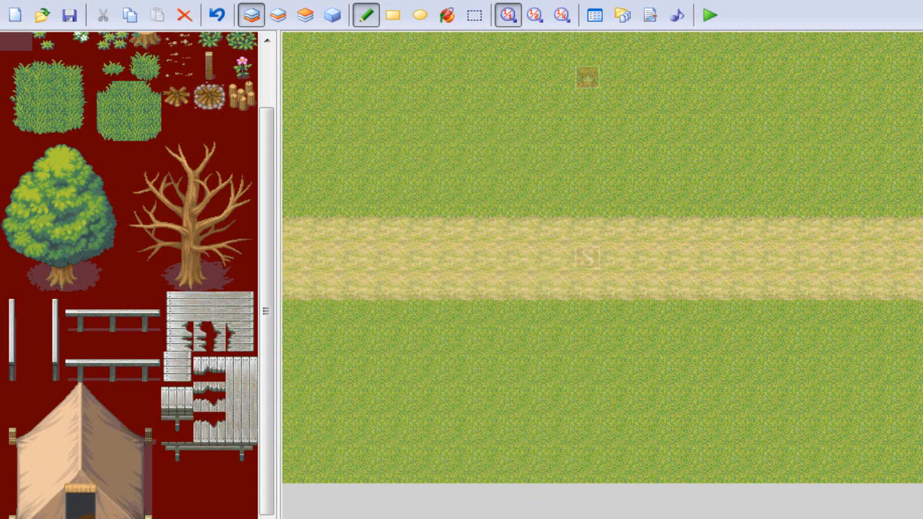
Step: Change the map's tileset to 023: Farm Village in its properties
key("space")
left_click(375, 287)
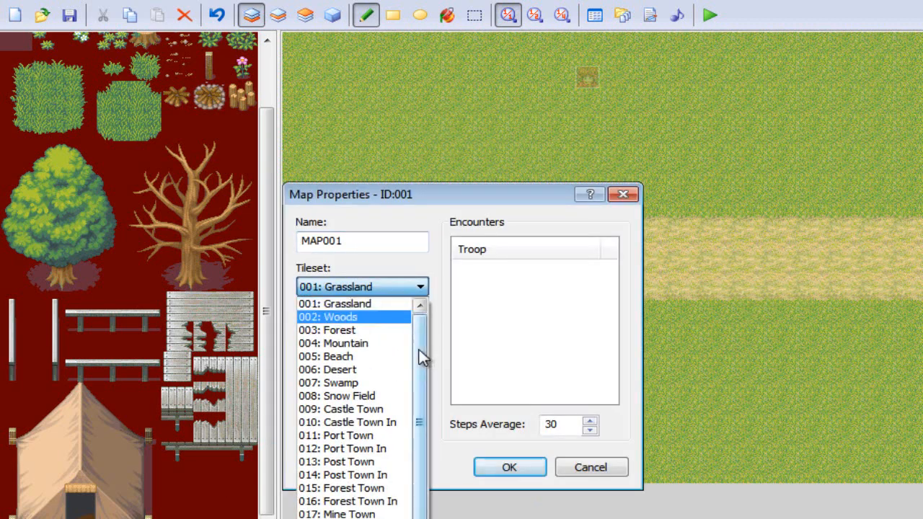
left_click_drag(422, 347, 426, 397)
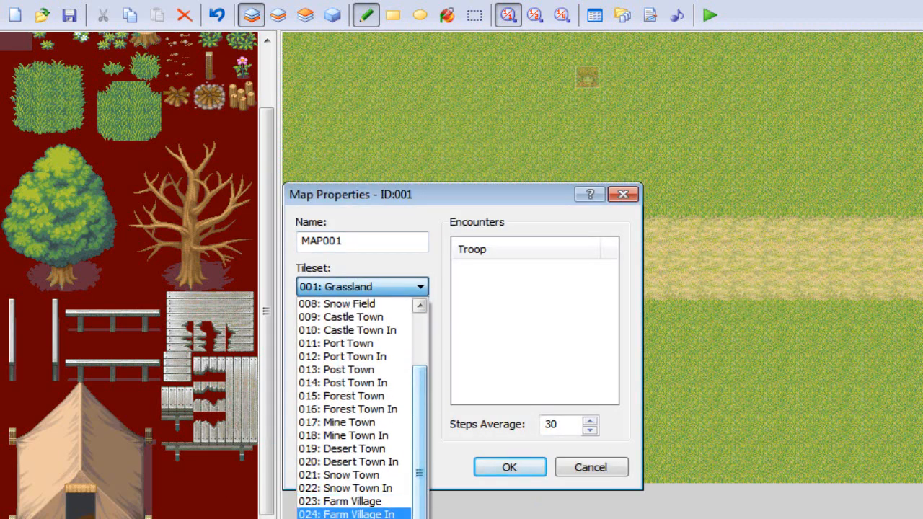
left_click(375, 502)
left_click(495, 466)
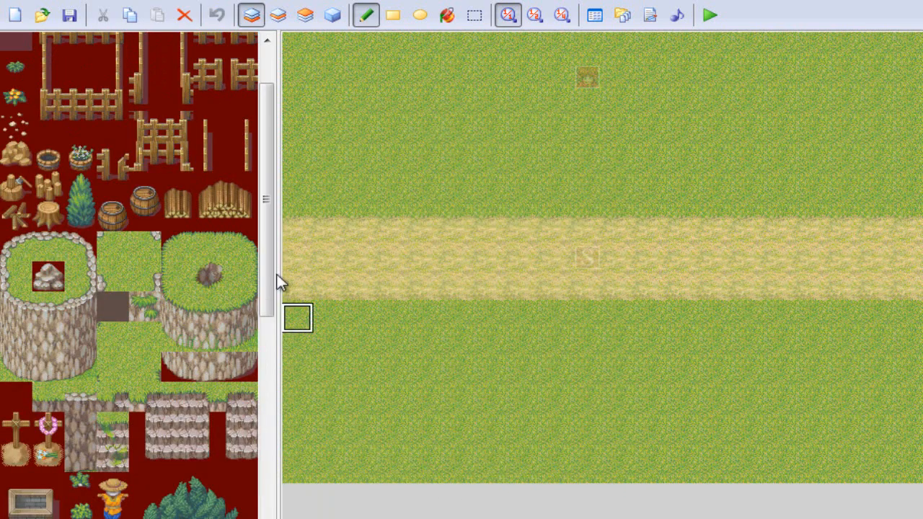
Step: Place the whole thatched stone house, five tiles wide and eight tall, on the second layer against the map's upper edge
left_click_drag(261, 280, 279, 462)
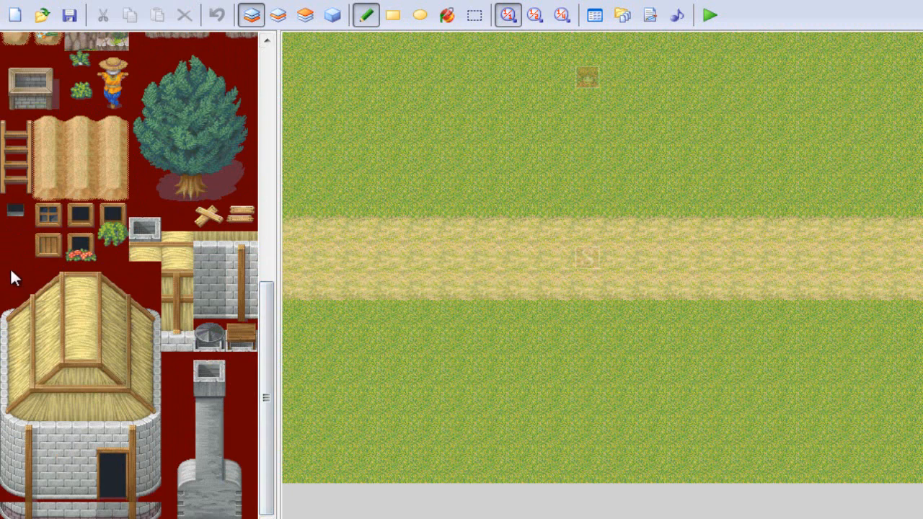
left_click_drag(9, 269, 156, 492)
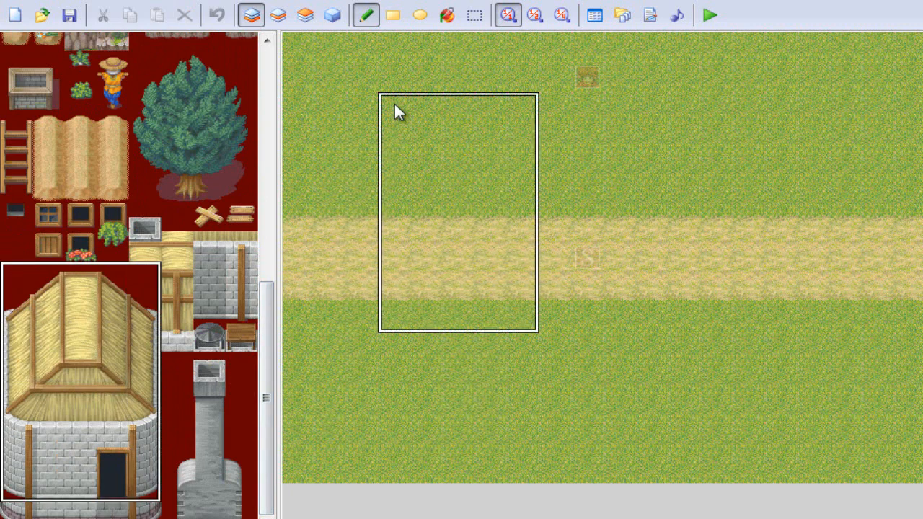
left_click(356, 38)
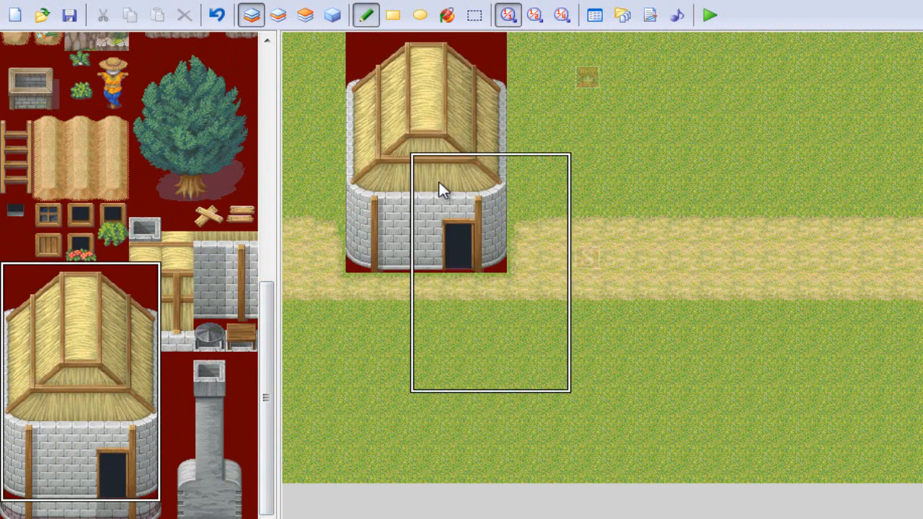
key("ctrl+z")
left_click(278, 15)
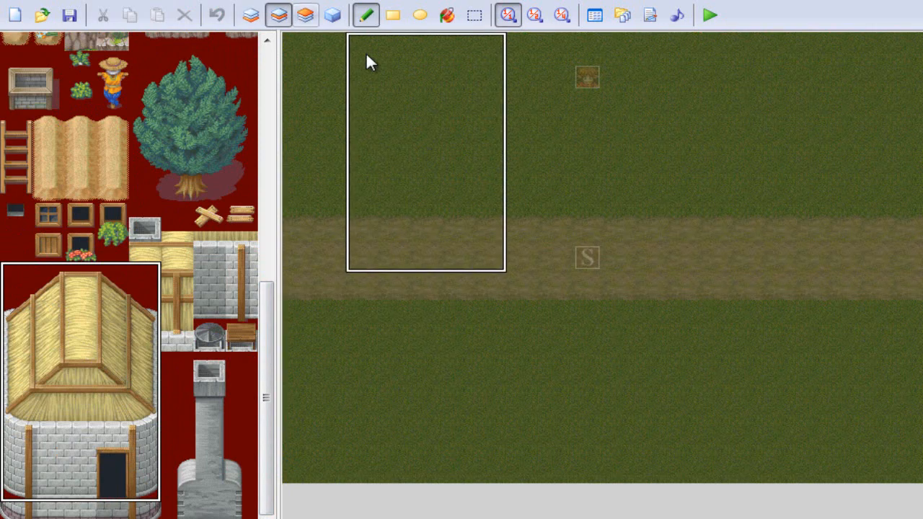
left_click(374, 81)
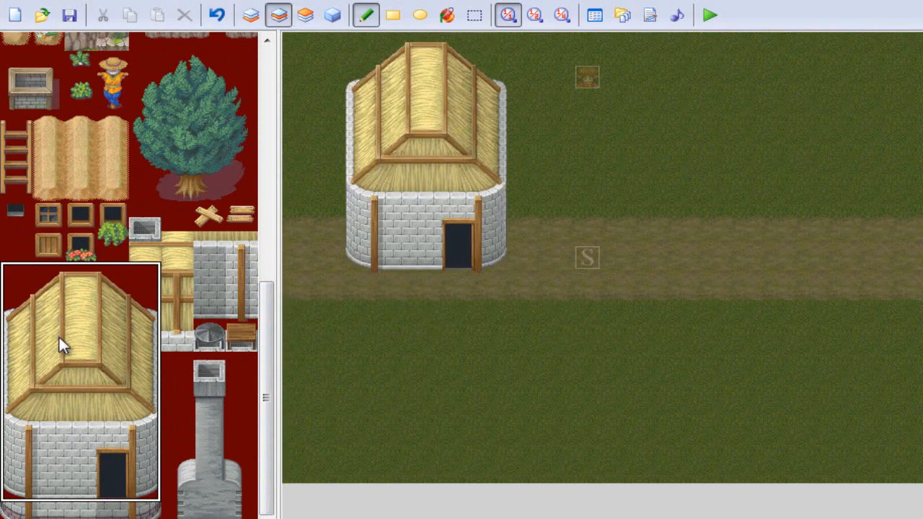
Step: Shift the house up one tile by restamping it without its top roof row and erasing the leftover bottom row
left_click_drag(13, 317, 157, 491)
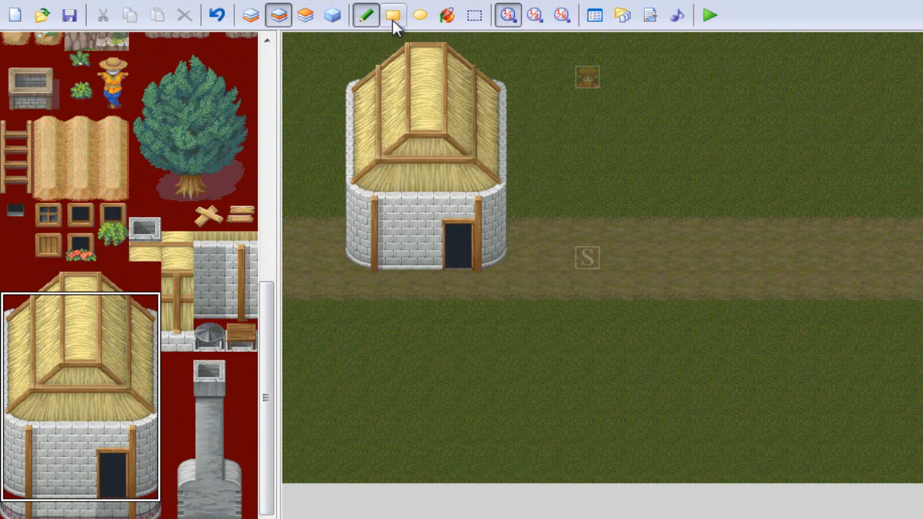
left_click(369, 47)
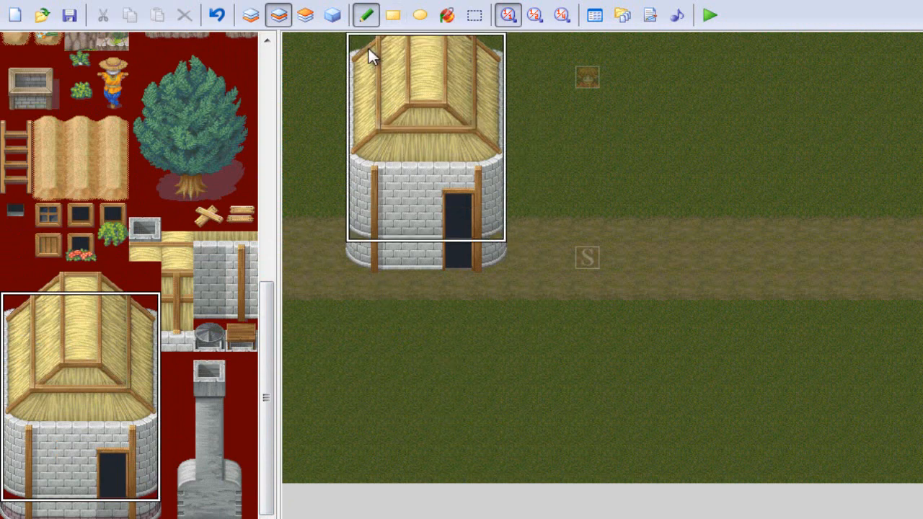
right_click(567, 215)
left_click_drag(503, 259, 350, 284)
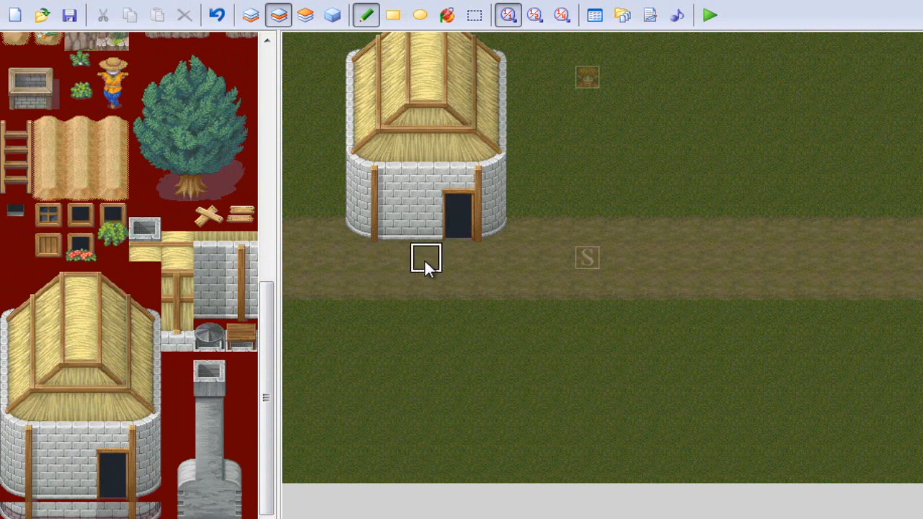
Step: Cover the whole dirt path with the surrounding grass tile on the first layer
left_click(244, 12)
right_click(419, 323)
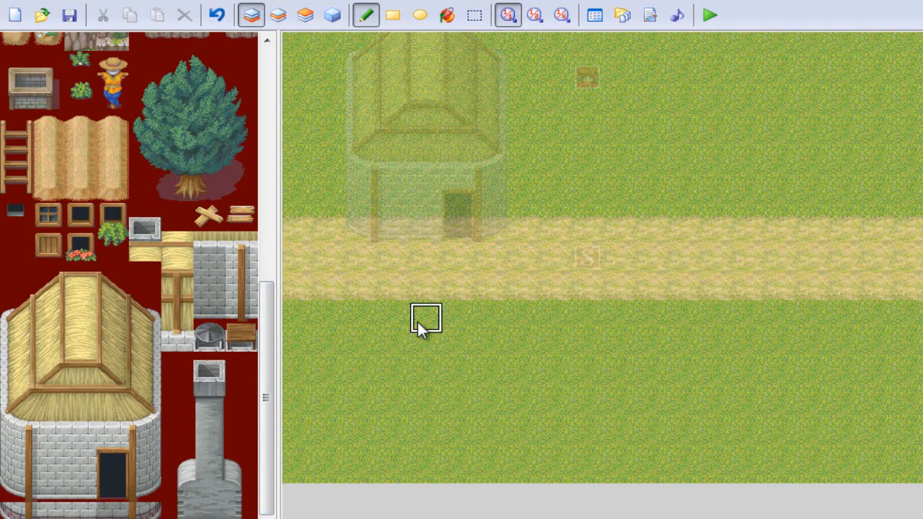
mouse_move(294, 229)
left_mouse_down()
mouse_move(324, 293)
mouse_move(270, 262)
mouse_move(406, 241)
mouse_move(573, 325)
mouse_move(667, 256)
mouse_move(717, 319)
mouse_move(860, 250)
mouse_move(781, 225)
left_mouse_up()
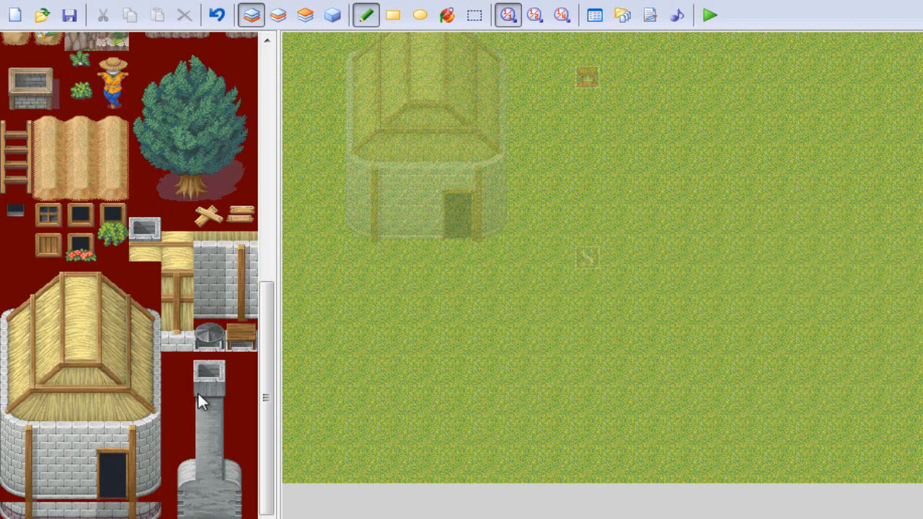
Step: Place the stone chimney, three tiles wide and six tall, on the second layer over the house's upper-left corner
left_click_drag(172, 394, 212, 430)
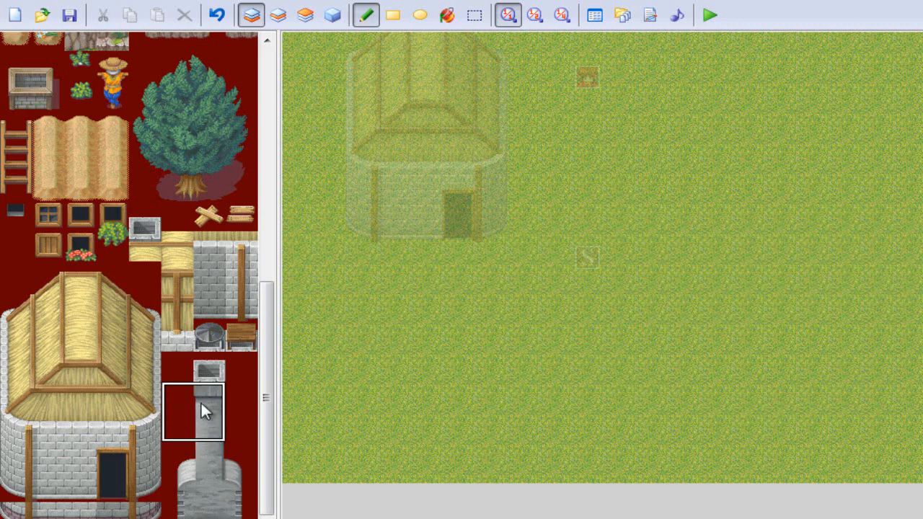
left_click_drag(177, 365, 253, 514)
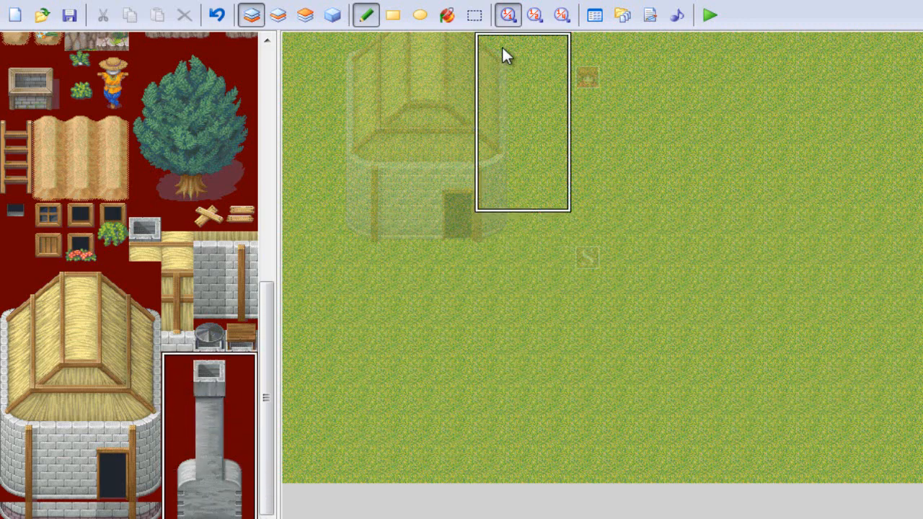
left_click(305, 18)
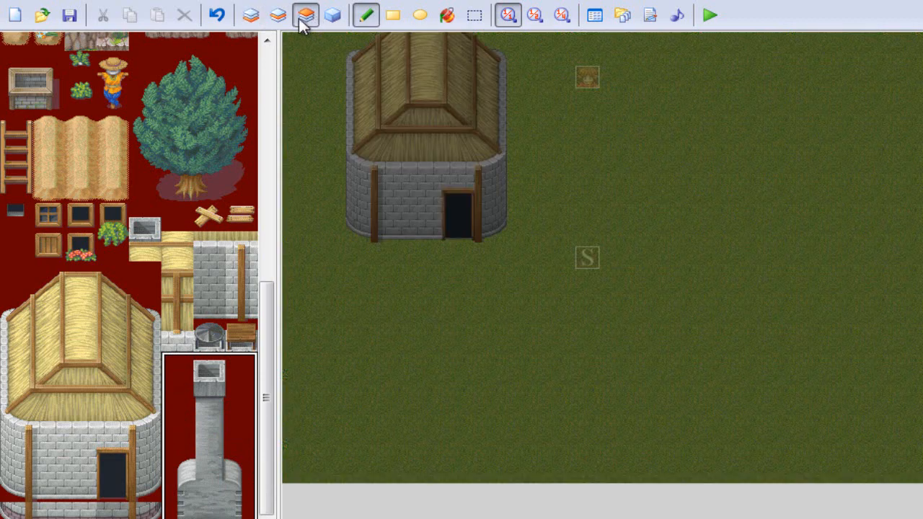
left_click(278, 16)
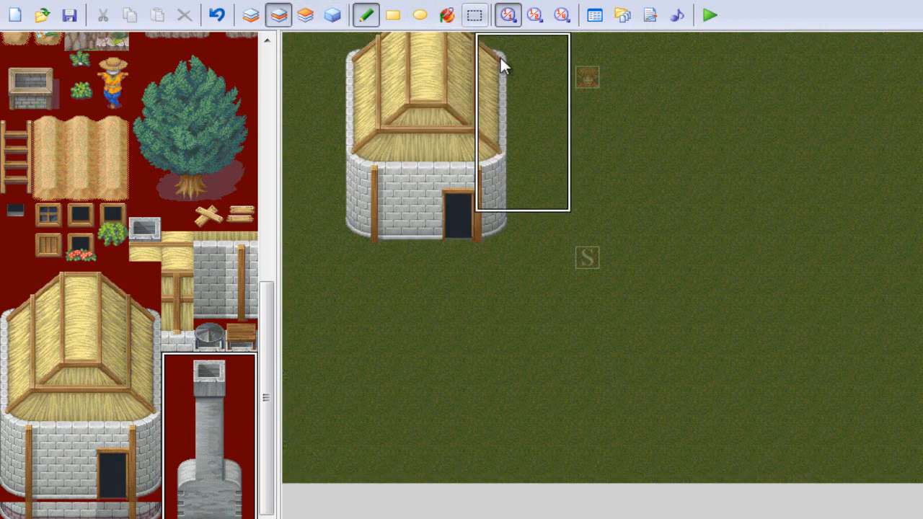
left_click(524, 44)
key("ctrl+z")
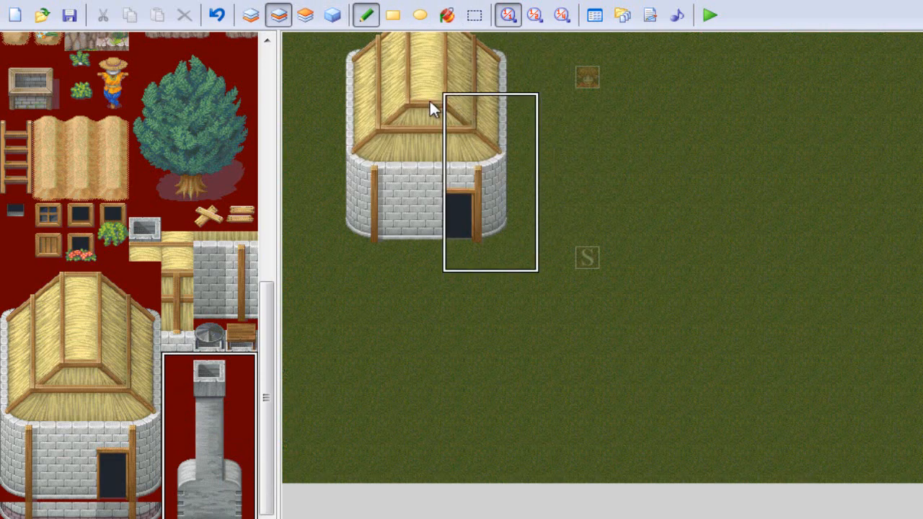
left_click(345, 51)
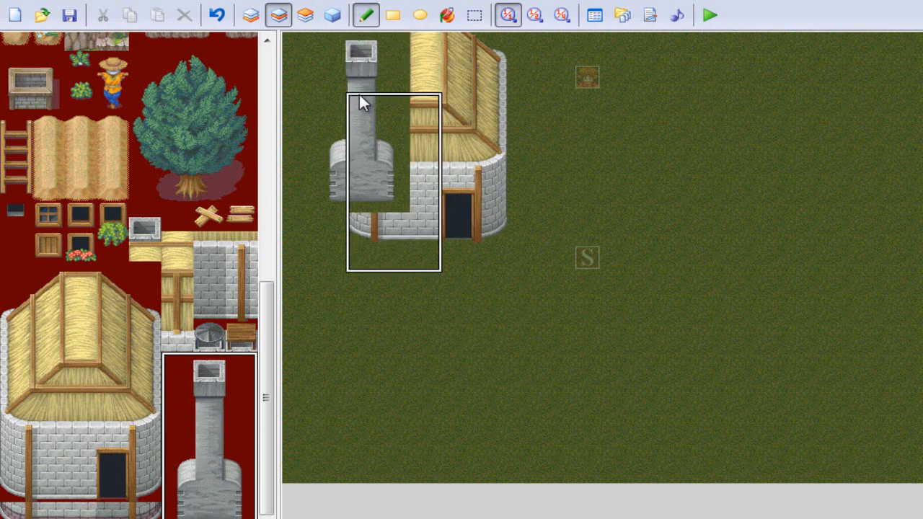
Step: Erase all remaining house tiles from the second layer, leaving only the chimney
left_click_drag(17, 290, 157, 437)
right_click(527, 334)
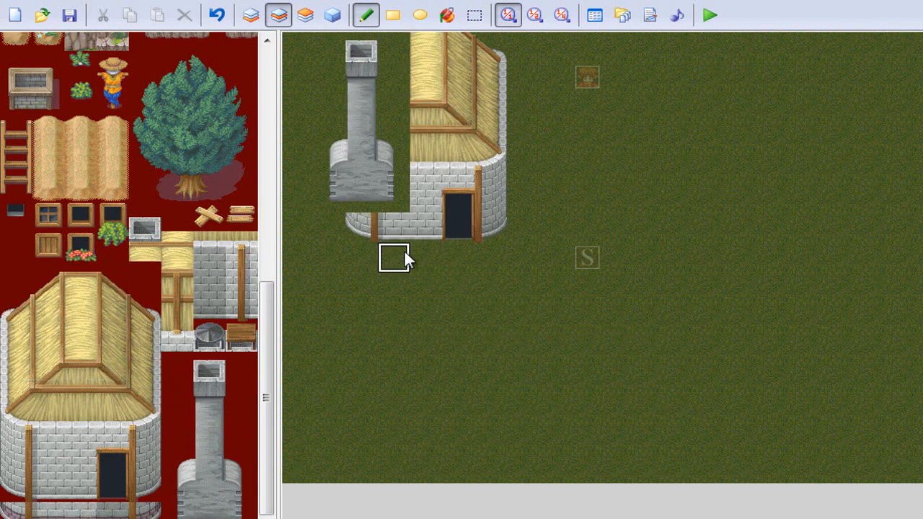
mouse_move(380, 240)
left_mouse_down()
mouse_move(481, 243)
mouse_move(433, 227)
mouse_move(468, 16)
mouse_move(492, 259)
left_mouse_up()
left_click(458, 49)
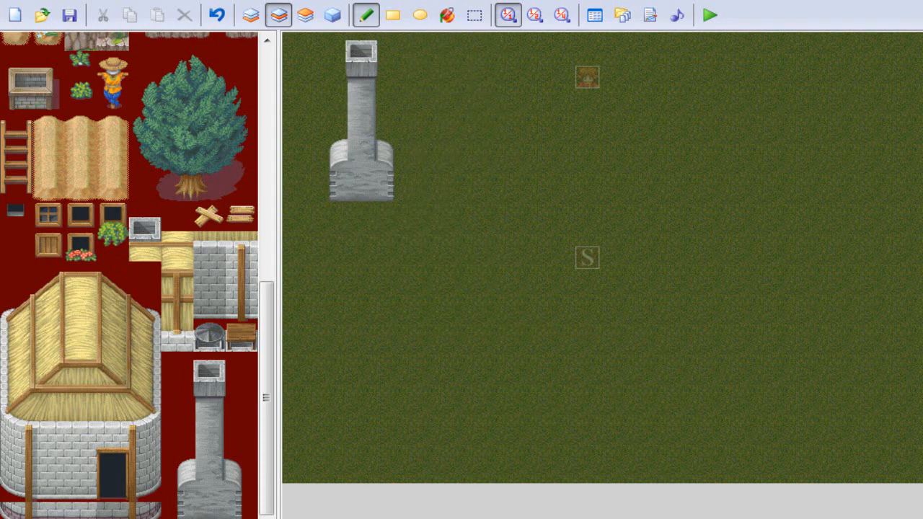
Step: Place the thatched house, five tiles wide and eight tall, on the third layer, starting one column left of the chimney shaft and overlapping its base
left_click(305, 15)
left_click_drag(18, 288, 141, 495)
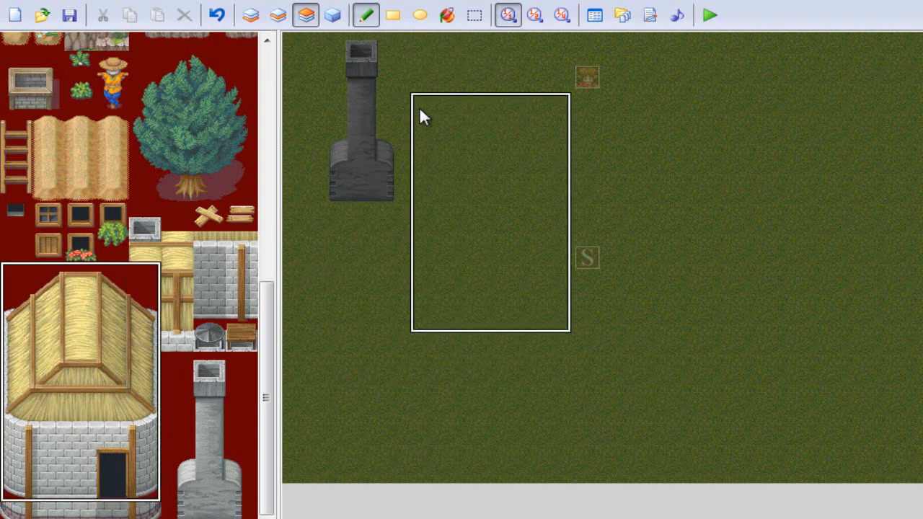
left_click(373, 106)
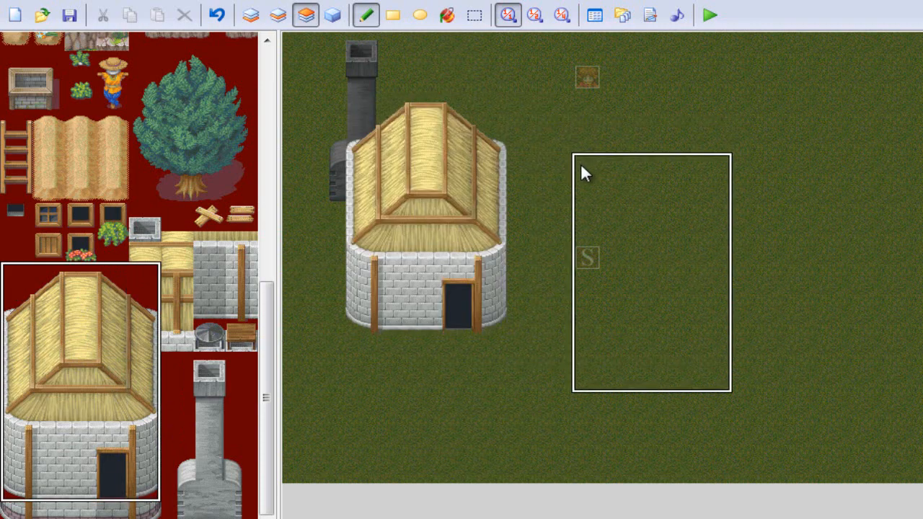
left_click(334, 16)
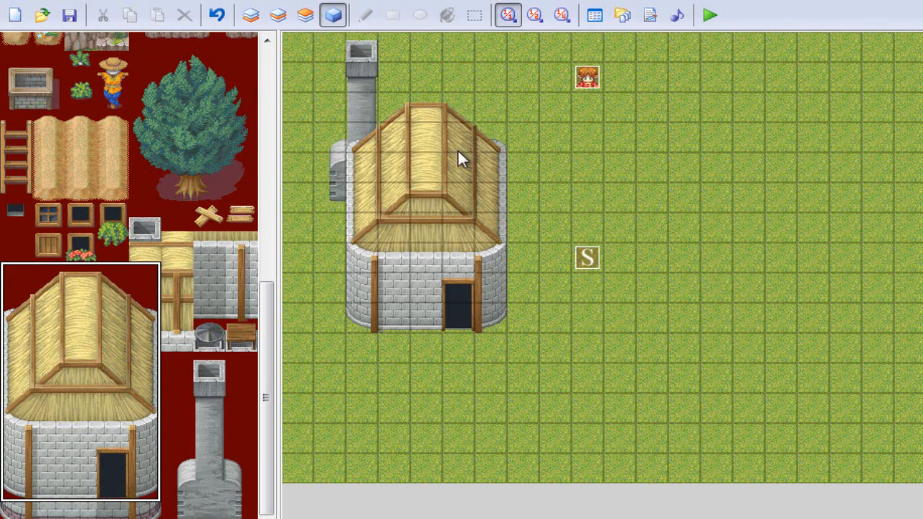
key("ctrl+z")
left_click(304, 16)
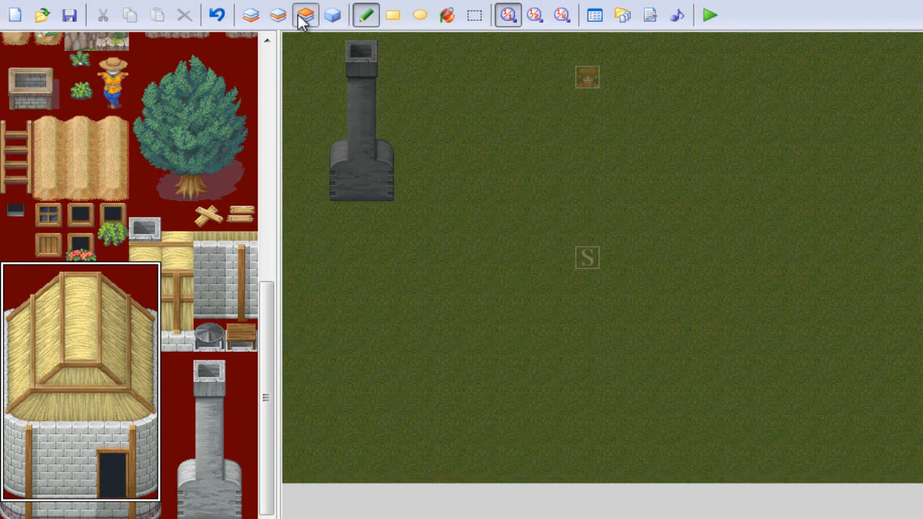
left_click(343, 127)
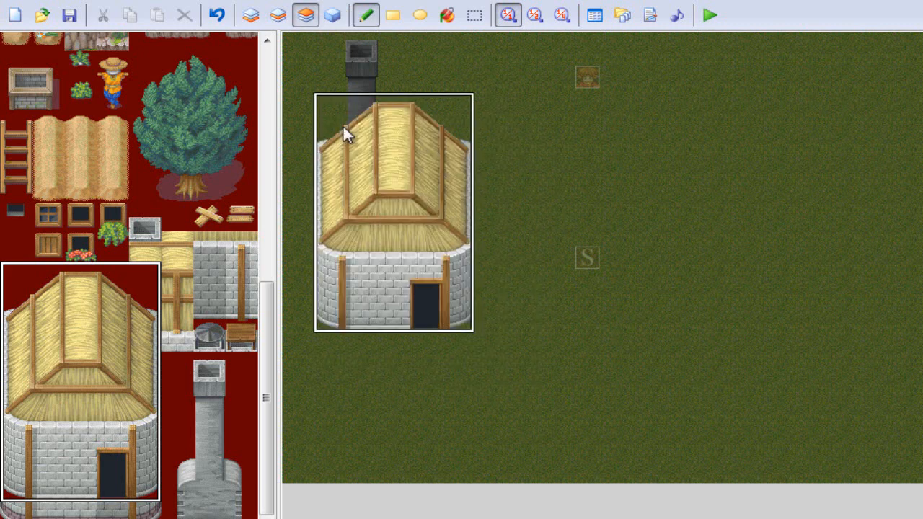
Step: Try the house one column further right, then restamp it at its former place and erase the leftover column
left_click(362, 110)
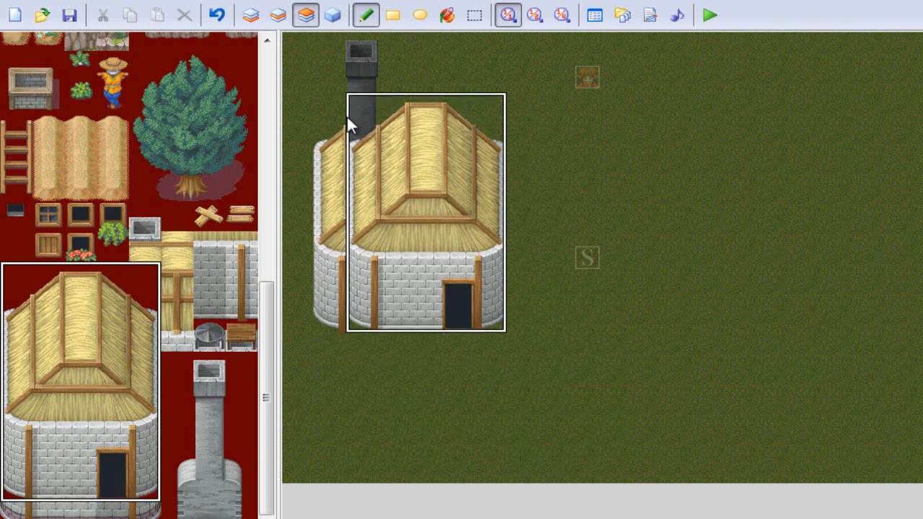
left_click(337, 120)
right_click(525, 84)
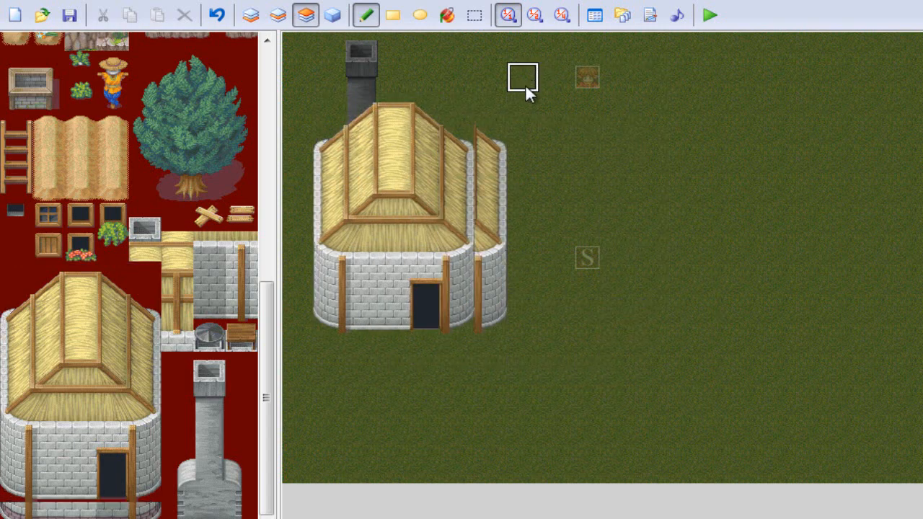
mouse_move(525, 84)
left_mouse_down()
mouse_move(497, 151)
mouse_move(509, 370)
left_mouse_up()
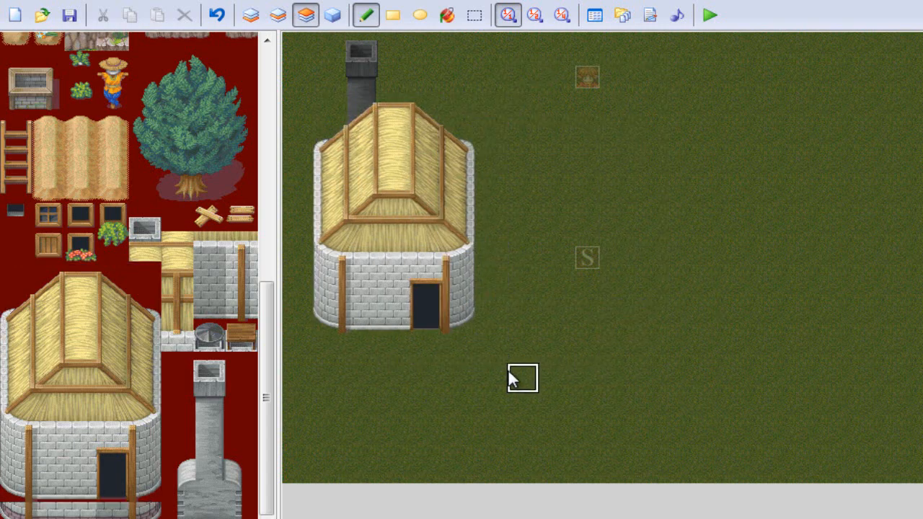
left_click(333, 16)
double_click(355, 42)
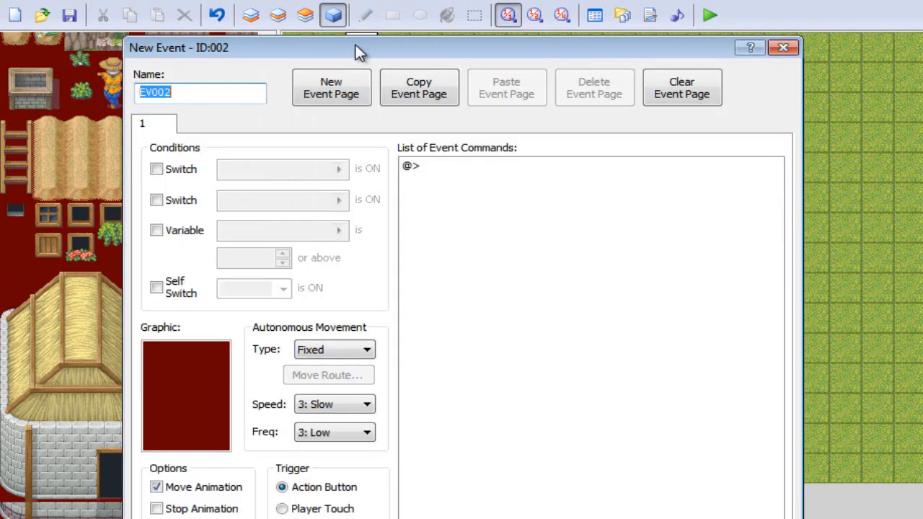
key("Escape")
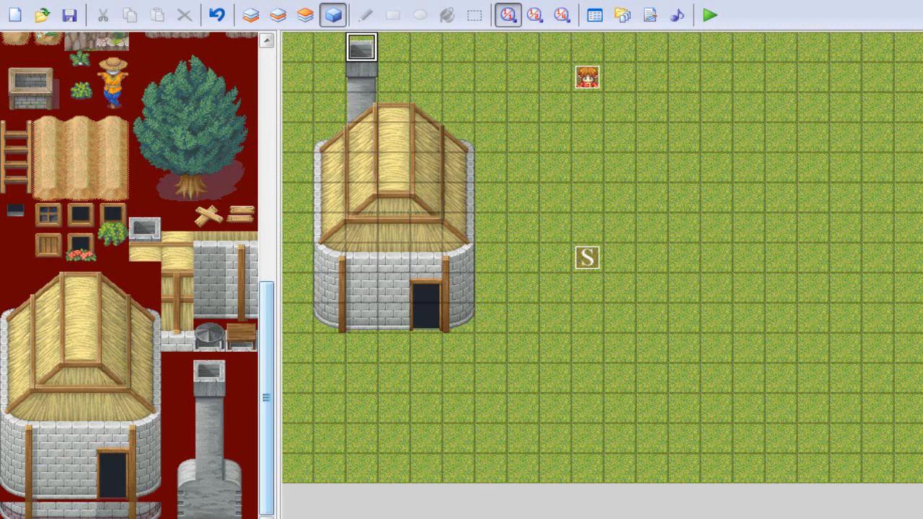
Step: Place the five-tile shaded wall-base row on the second layer along the house's bottom row
left_click(121, 512)
left_click_drag(149, 517, 16, 517)
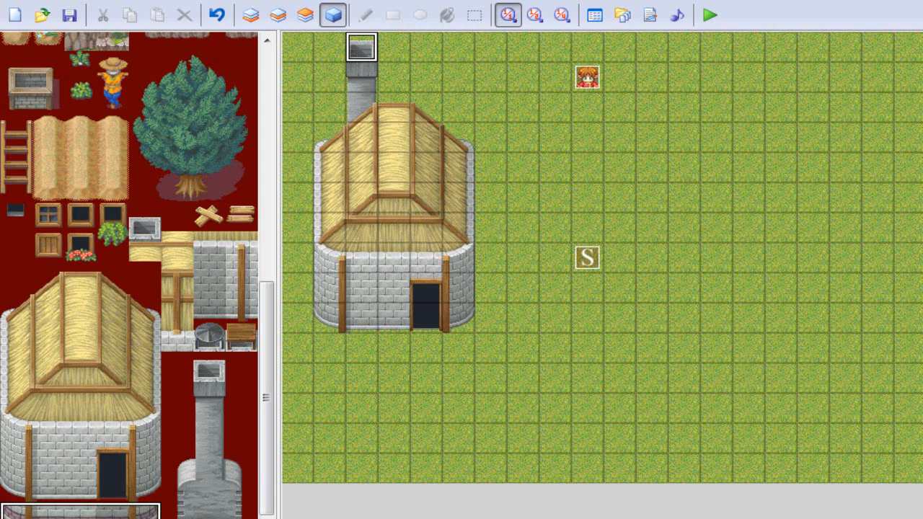
left_click(279, 14)
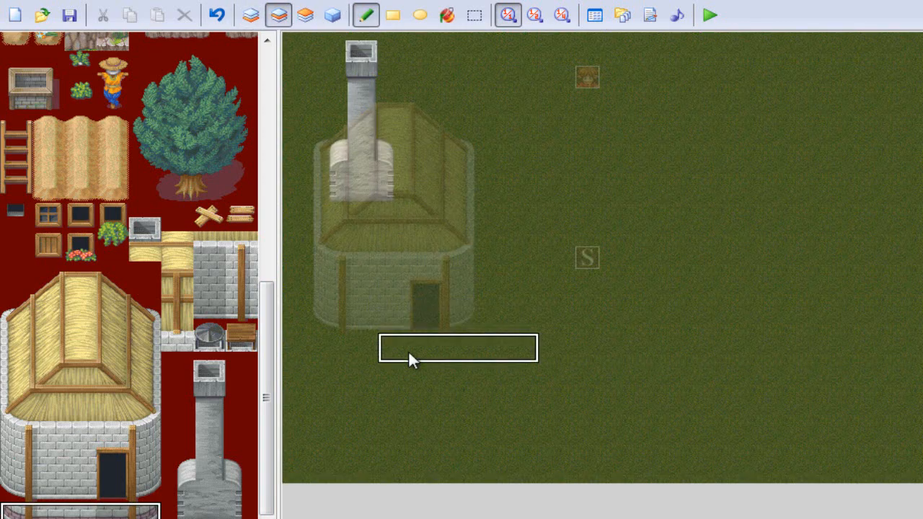
left_click(336, 317)
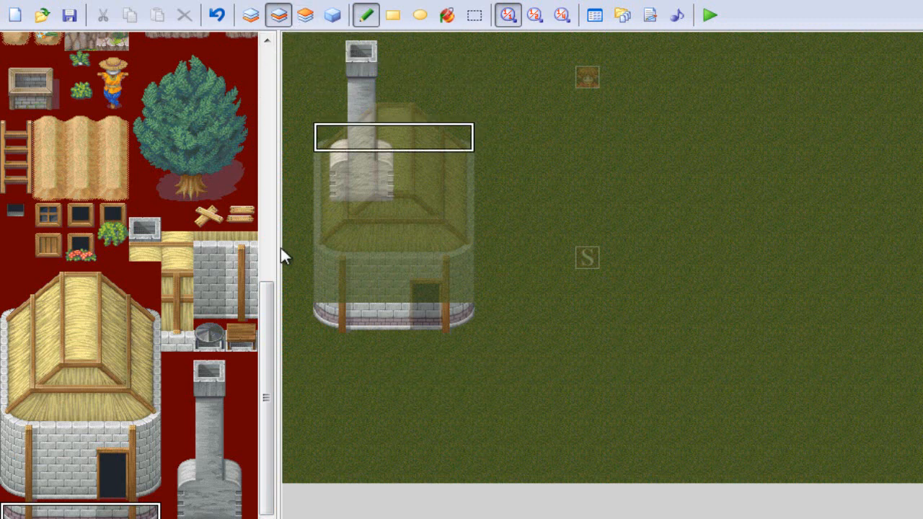
Step: Place the house's lower four rows on the second layer beneath the third-layer house, and erase the stray tiles and chimney base
left_click_drag(13, 396, 149, 490)
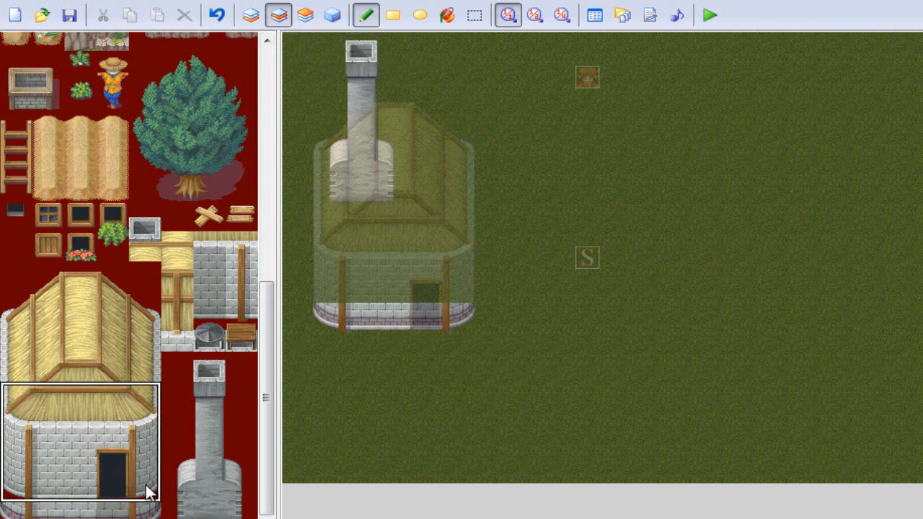
mouse_move(320, 212)
left_mouse_down()
mouse_move(320, 197)
mouse_move(327, 225)
left_mouse_up()
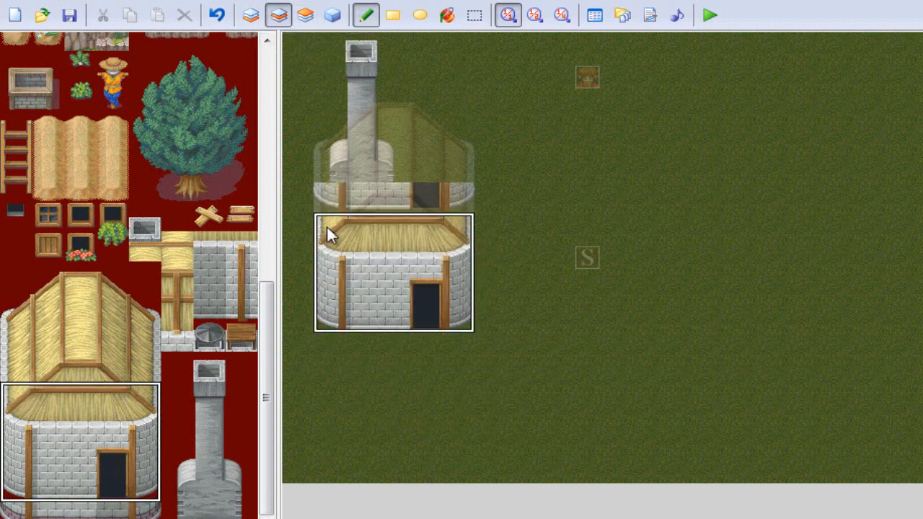
left_click(630, 141)
right_click(629, 134)
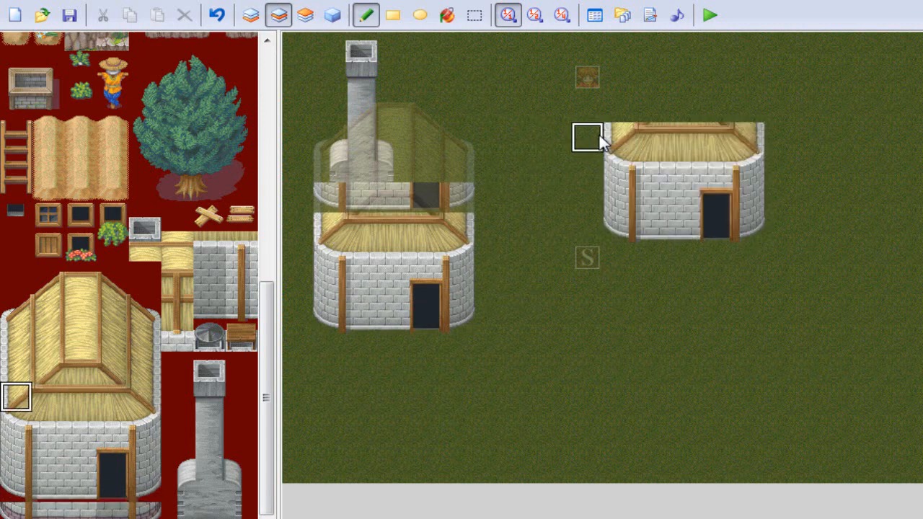
right_click(598, 135)
mouse_move(610, 141)
left_mouse_down()
mouse_move(668, 190)
mouse_move(681, 223)
mouse_move(648, 152)
mouse_move(687, 138)
mouse_move(756, 215)
mouse_move(736, 169)
mouse_move(314, 179)
mouse_move(379, 192)
left_mouse_up()
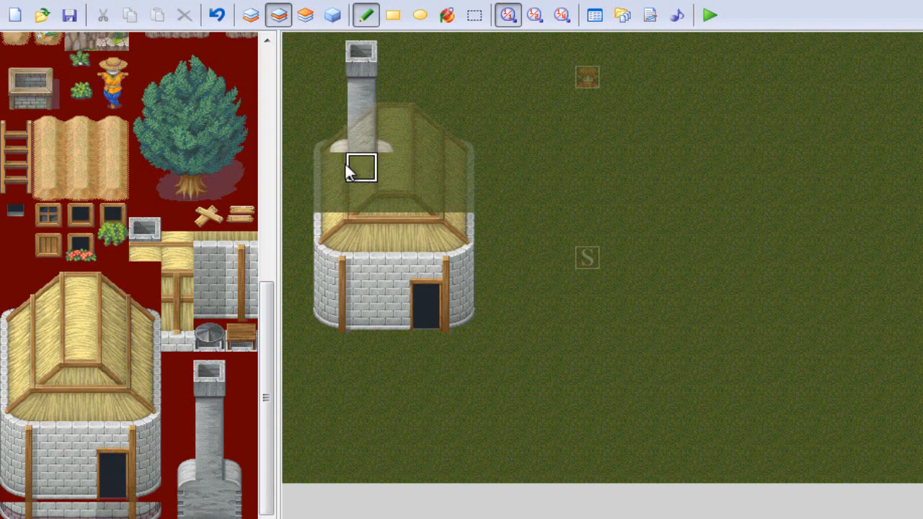
Step: Fill in the next two roof rows above the lower house on the second layer, aligned with the third-layer house
left_click(16, 367)
left_click_drag(128, 380, 159, 395)
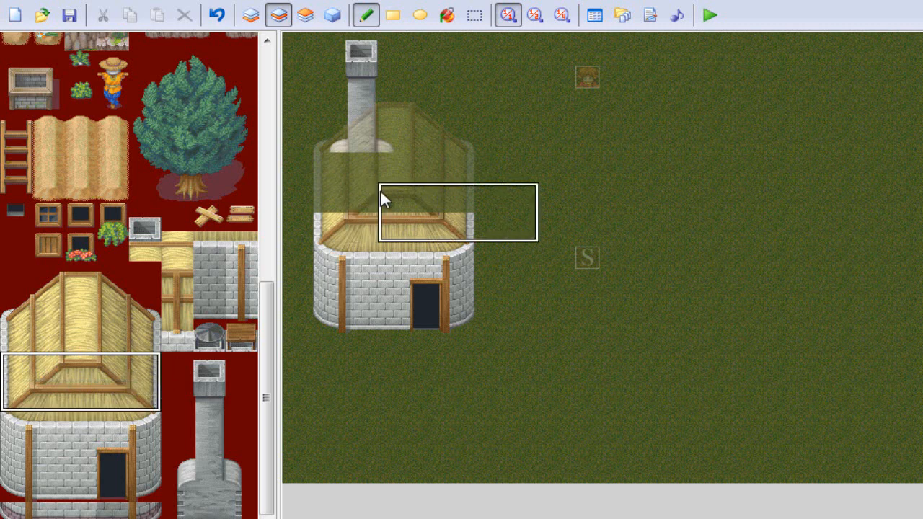
left_click(336, 194)
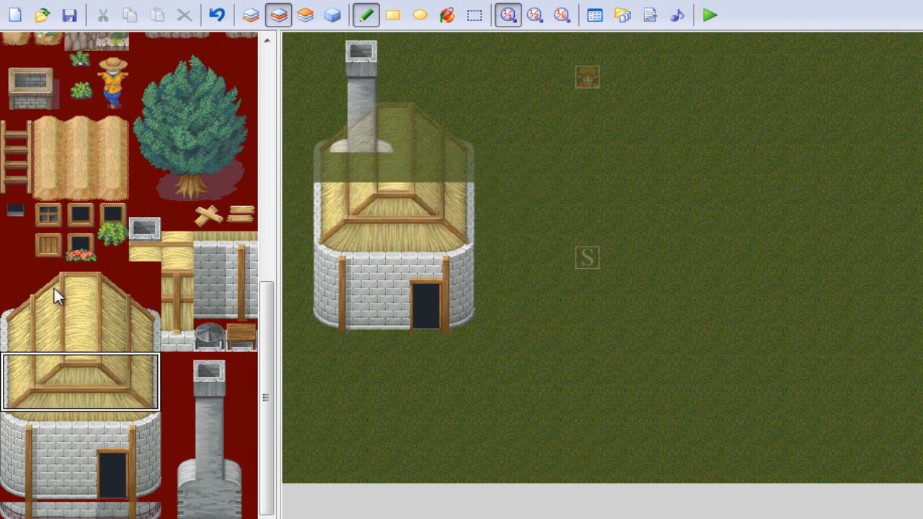
left_click_drag(7, 336, 143, 339)
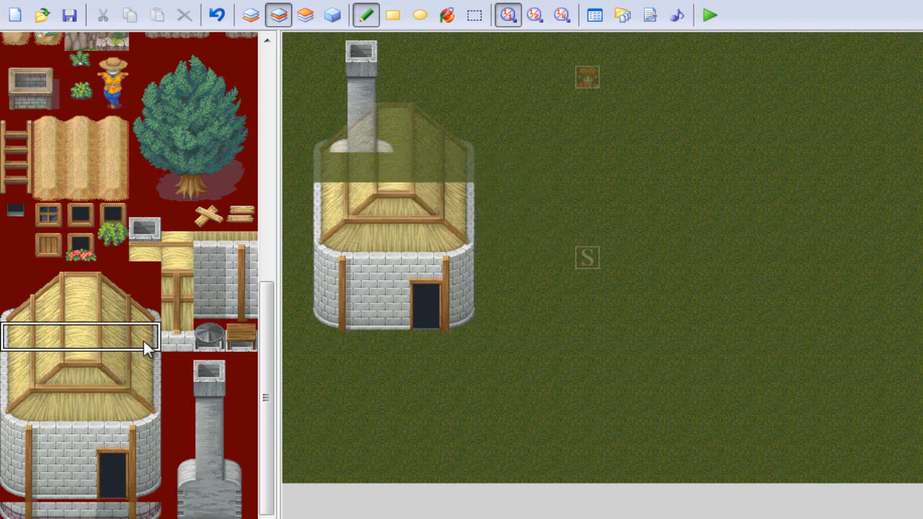
left_click(328, 169)
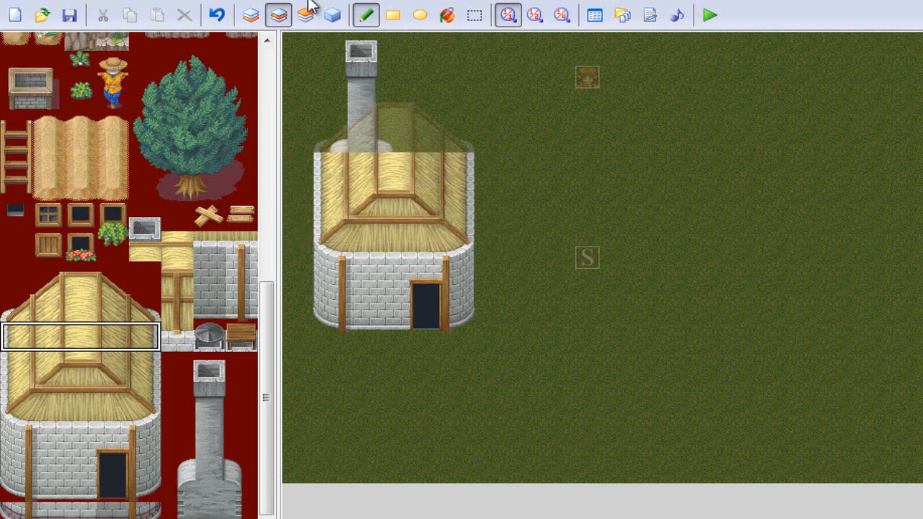
left_click(332, 16)
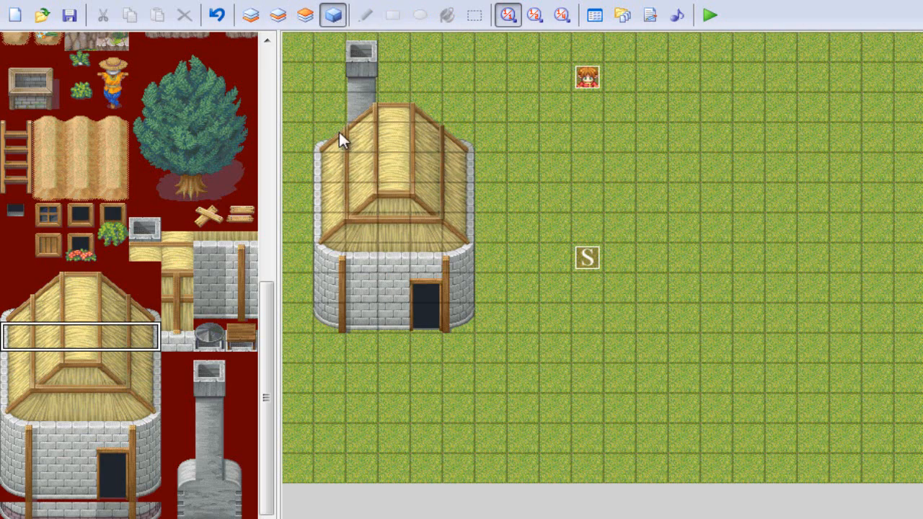
Step: On the second layer, cover the house's doorway with the plain brick tile and restamp the bottom row with the shaded wall base
left_click(278, 16)
right_click(393, 296)
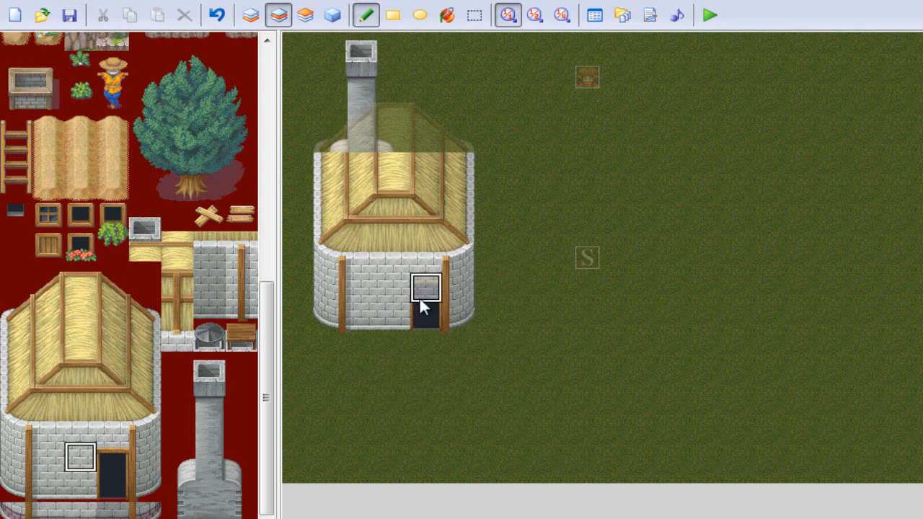
left_click_drag(420, 297, 422, 317)
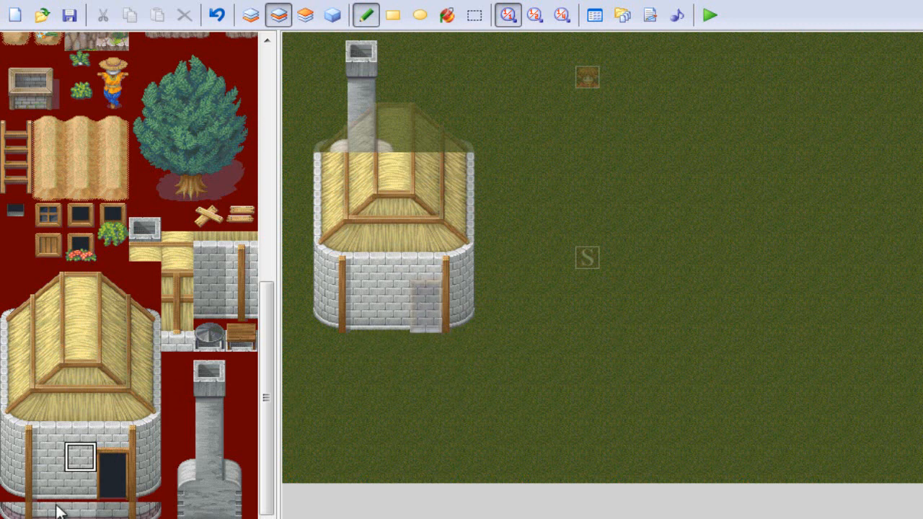
left_click_drag(21, 510, 154, 513)
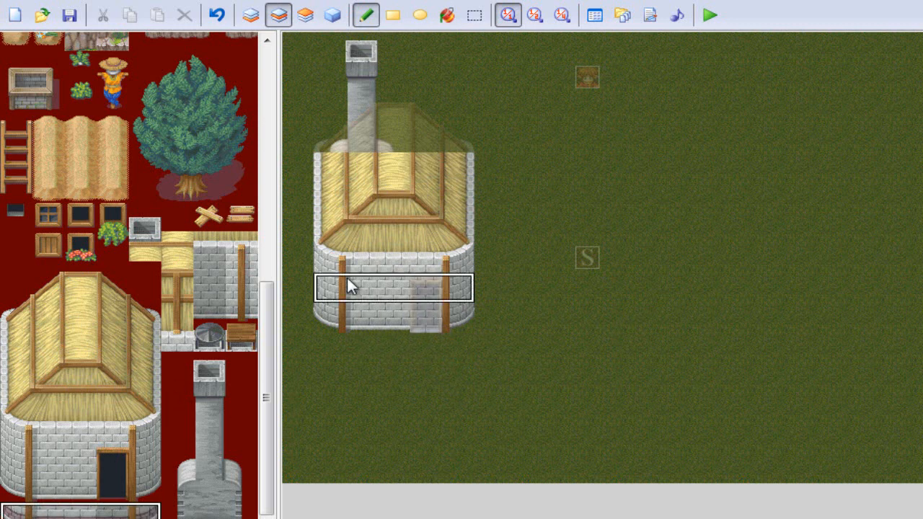
left_click(333, 310)
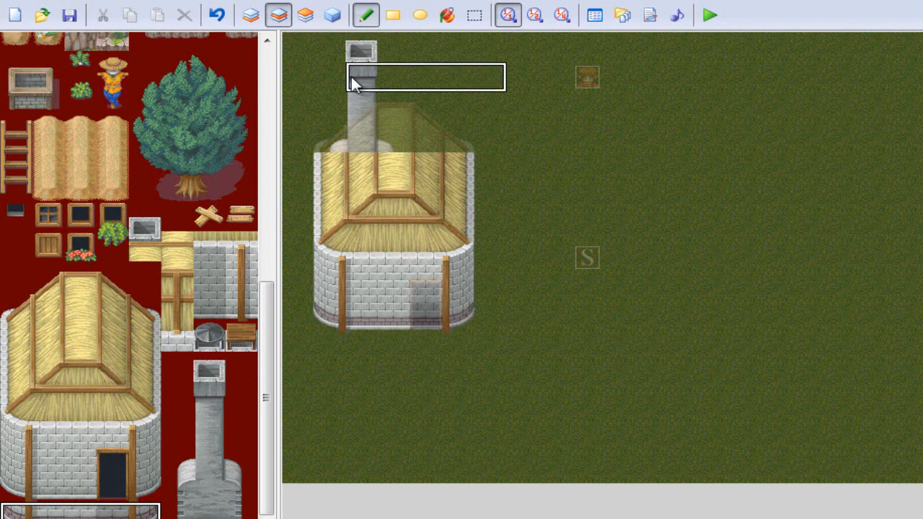
left_click(305, 16)
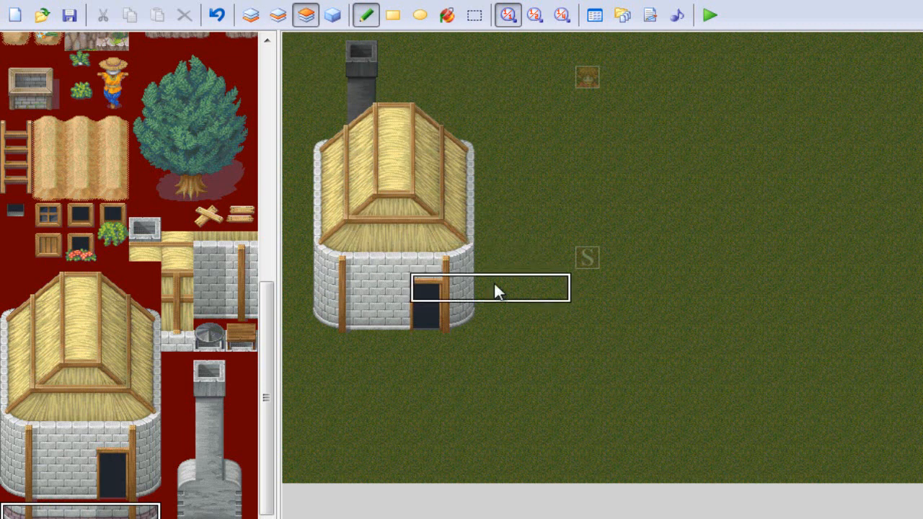
Step: Erase the house's walls and lower roof on the third layer, keeping only the top two roof rows there
right_click(514, 288)
mouse_move(459, 288)
left_mouse_down()
mouse_move(320, 290)
mouse_move(426, 318)
left_mouse_up()
mouse_move(271, 336)
left_mouse_down()
mouse_move(250, 311)
mouse_move(477, 251)
mouse_move(453, 234)
mouse_move(317, 231)
left_mouse_up()
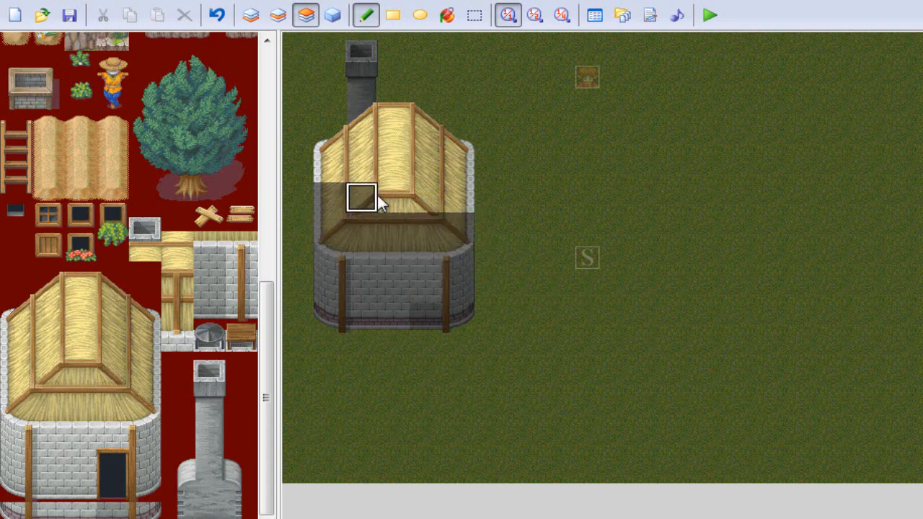
mouse_move(377, 195)
left_mouse_down()
mouse_move(515, 195)
mouse_move(441, 196)
left_mouse_up()
left_click_drag(346, 170, 326, 171)
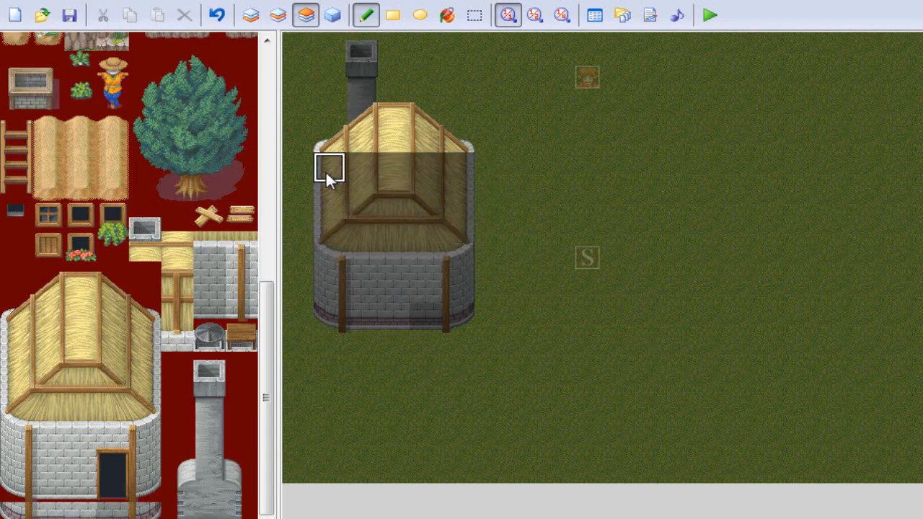
left_click(331, 15)
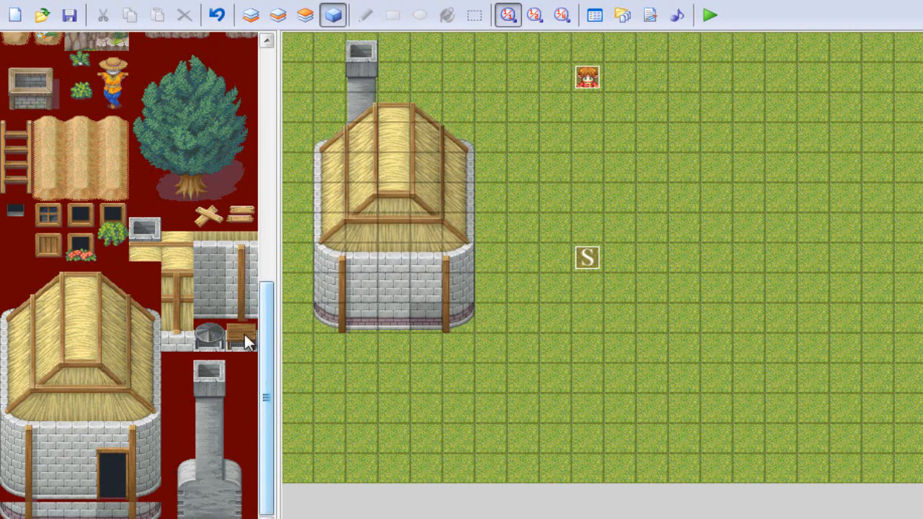
Step: On the second layer, cover the three middle columns of the house's front wall with the shaded three-tile brick column
left_click(214, 281)
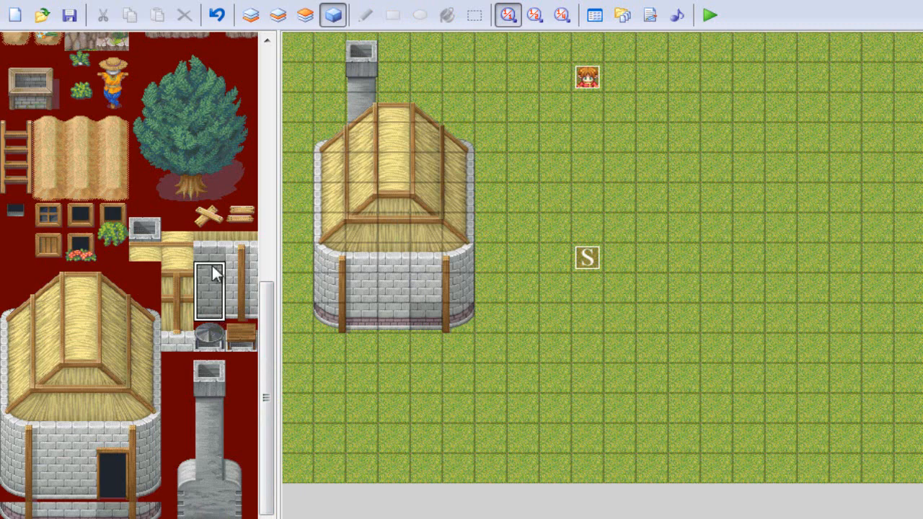
left_click(210, 253)
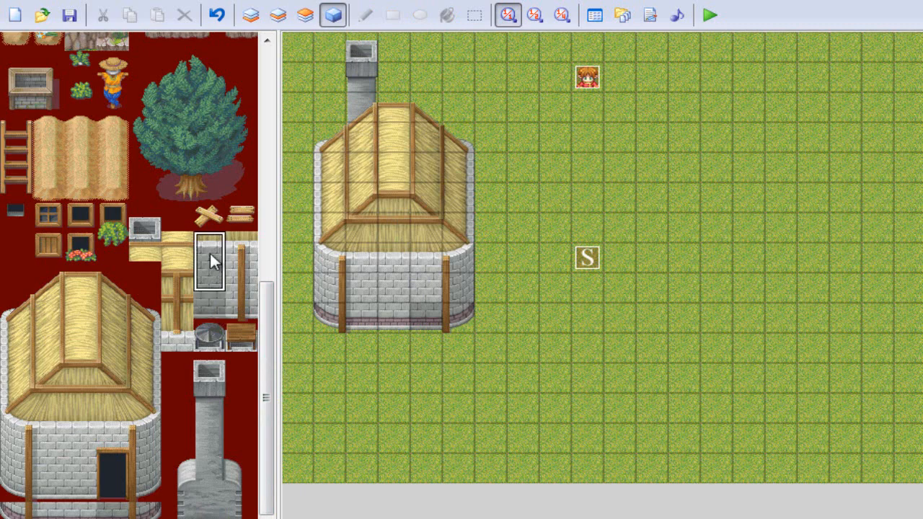
left_click(214, 282)
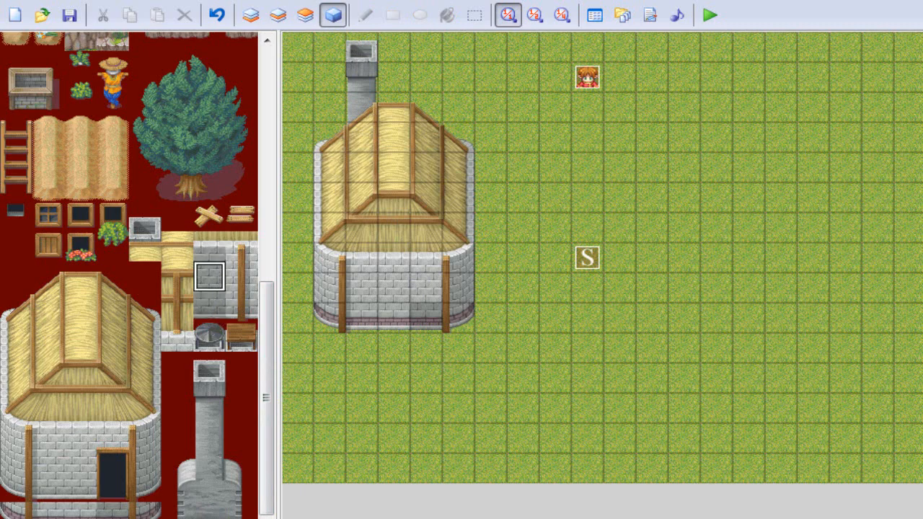
left_click(302, 24)
left_click(280, 28)
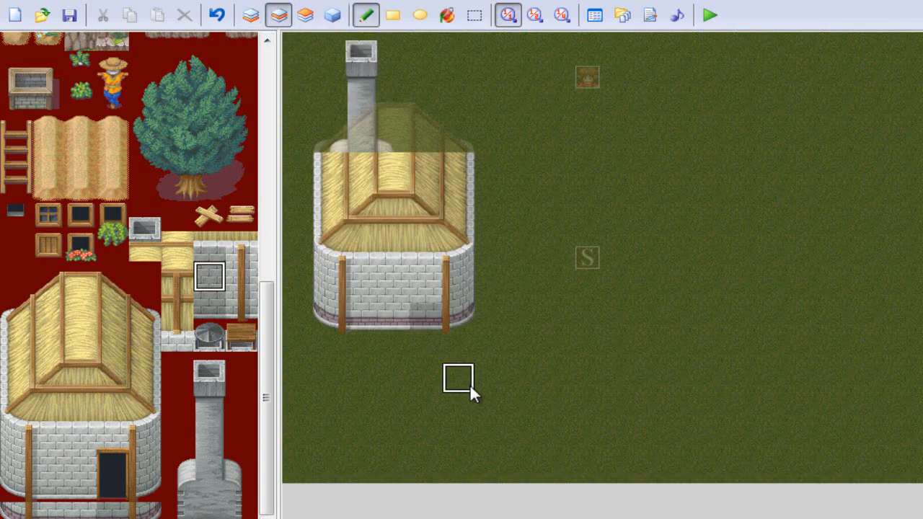
right_click(393, 316)
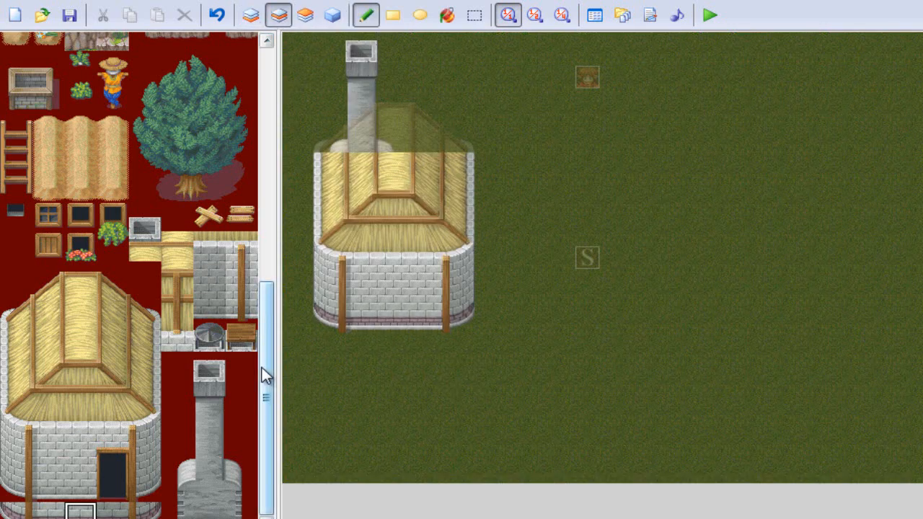
left_click(213, 259)
left_click(212, 281)
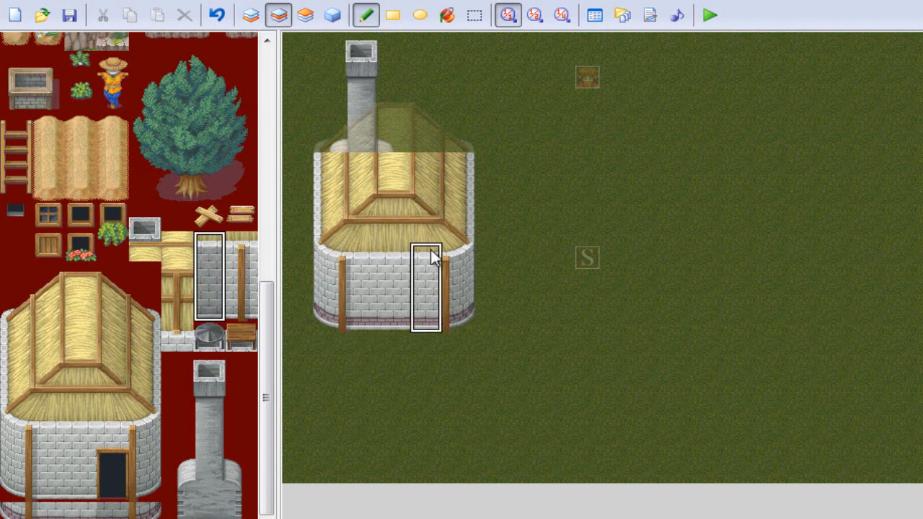
left_click(404, 249)
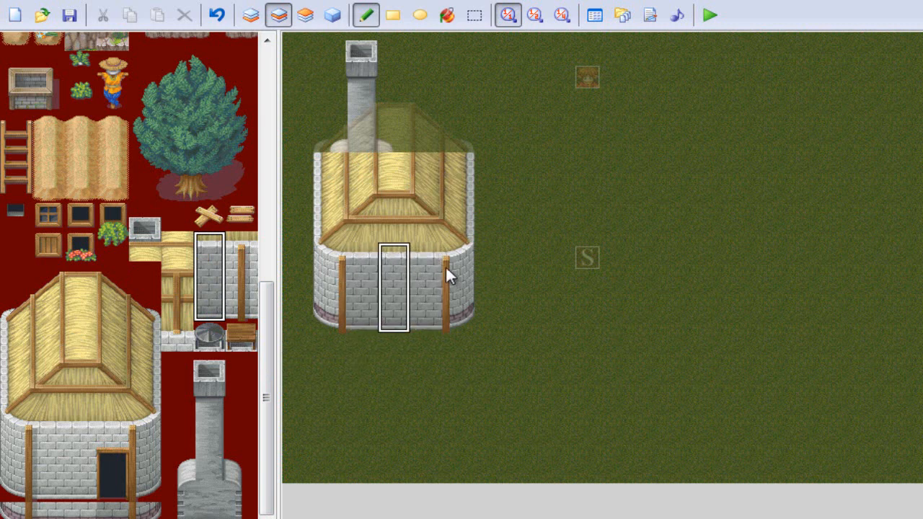
Step: Restamp the shaded wall-base tile under the three middle columns of the house's front wall on the second layer
left_click(108, 510)
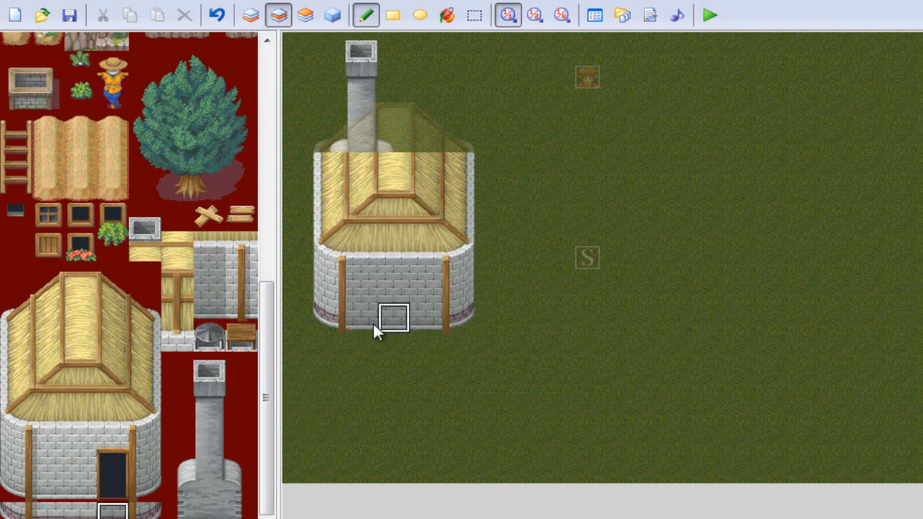
left_click_drag(373, 321, 403, 317)
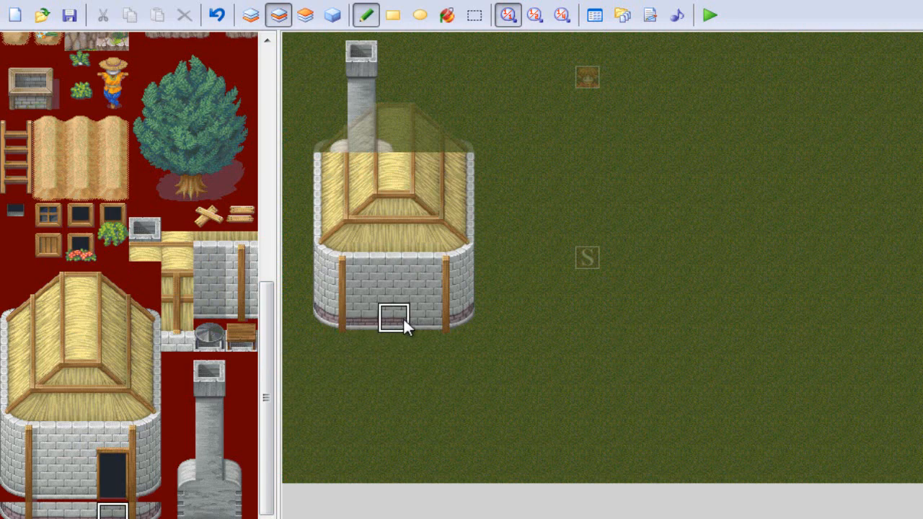
left_click(332, 15)
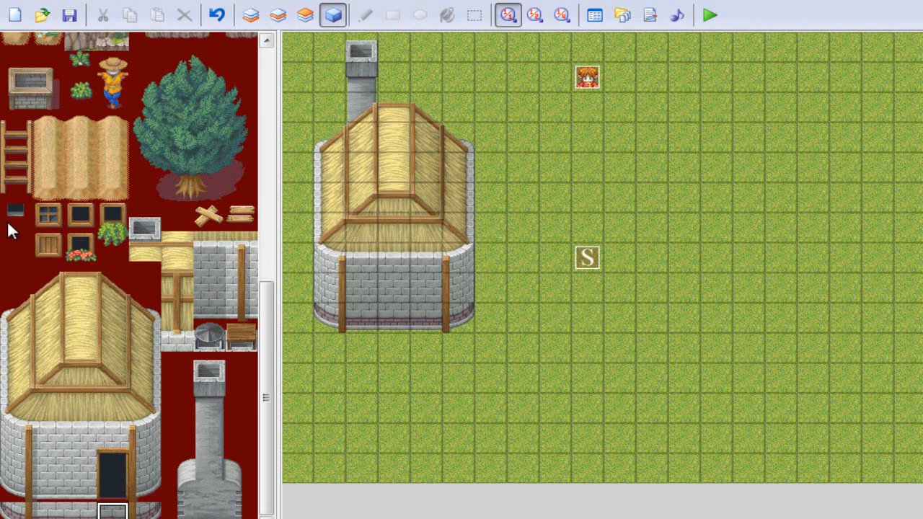
Step: Place the dark window with the red flower box on the third layer at the centre of the house's front wall
left_click(79, 251)
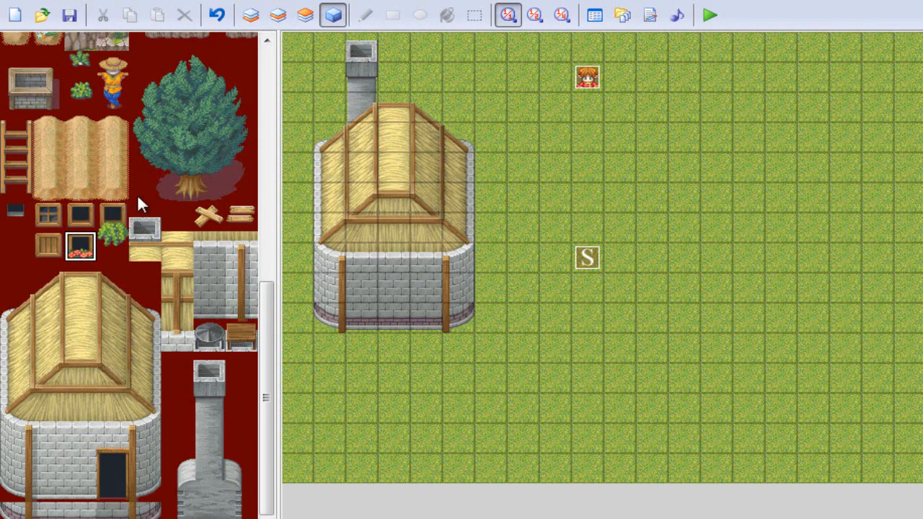
left_click(250, 15)
left_click(278, 15)
left_click(305, 16)
left_click(398, 289)
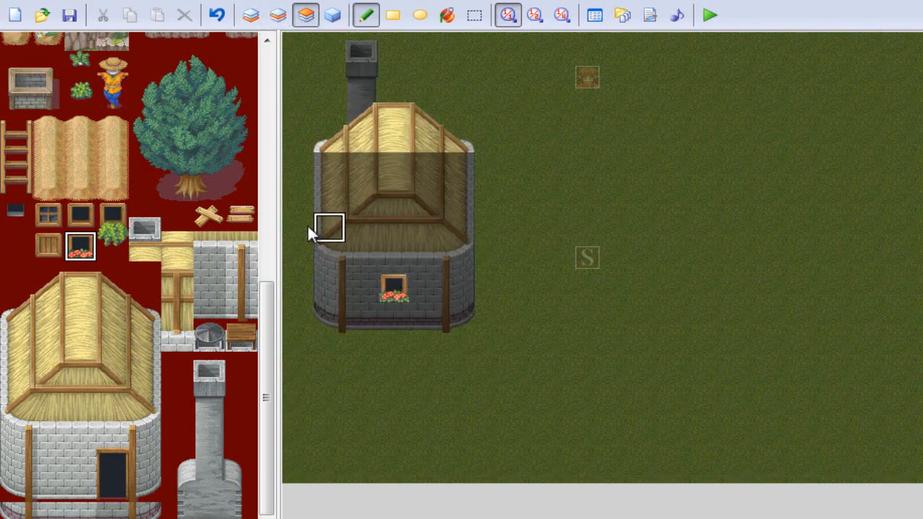
Step: Place the two-tile short stone chimney on the third layer at the centre of the roof's peak
left_click(144, 228)
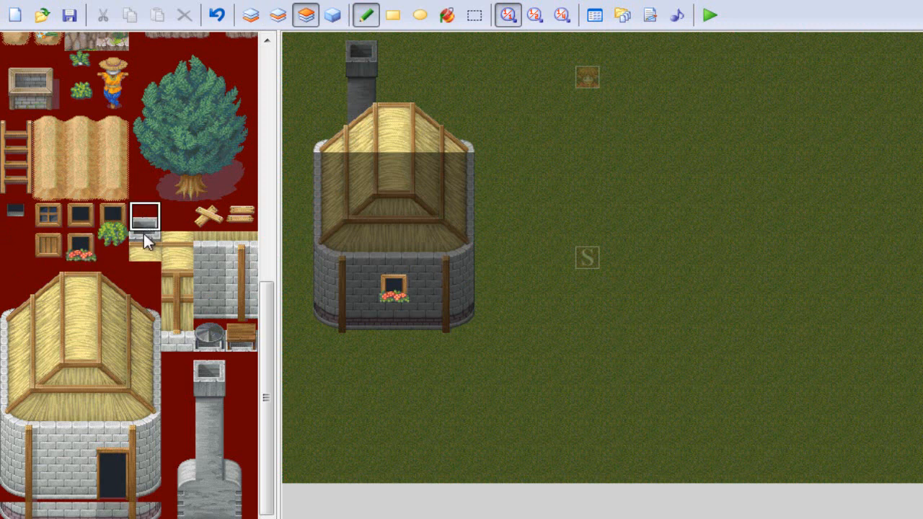
mouse_move(143, 234)
left_mouse_down()
mouse_move(149, 265)
mouse_move(149, 249)
left_mouse_up()
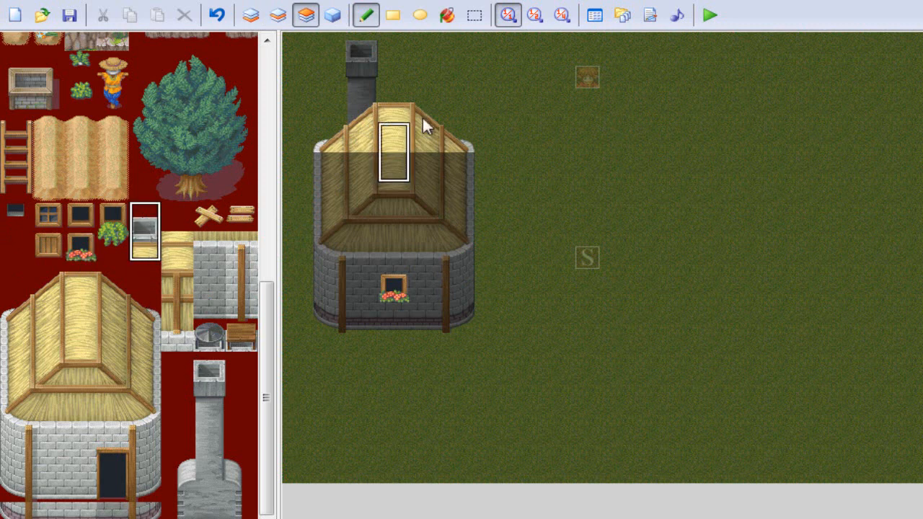
left_click(394, 121)
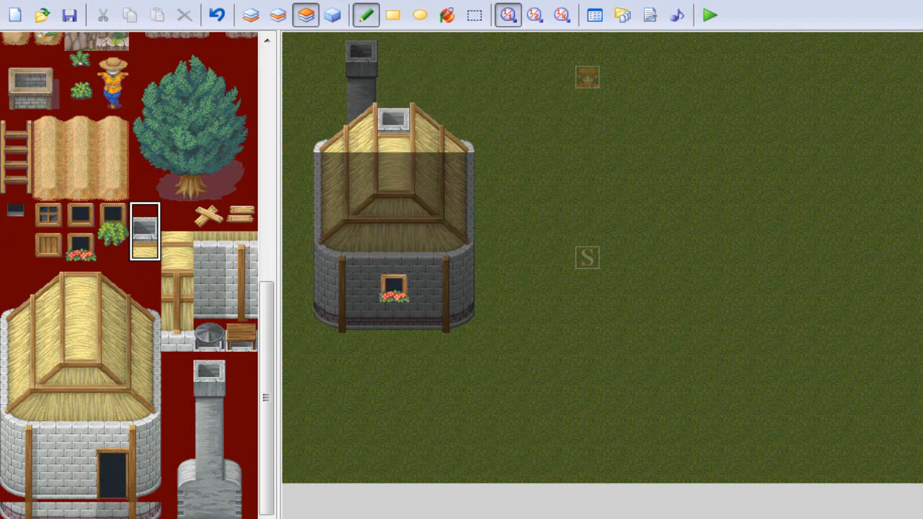
Step: Erase the tall stone chimney and its base behind the roof on the second layer using the blank tile
left_click(277, 14)
right_click(407, 70)
mouse_move(363, 55)
left_mouse_down()
mouse_move(367, 105)
mouse_move(339, 123)
mouse_move(400, 132)
left_mouse_up()
left_click(306, 15)
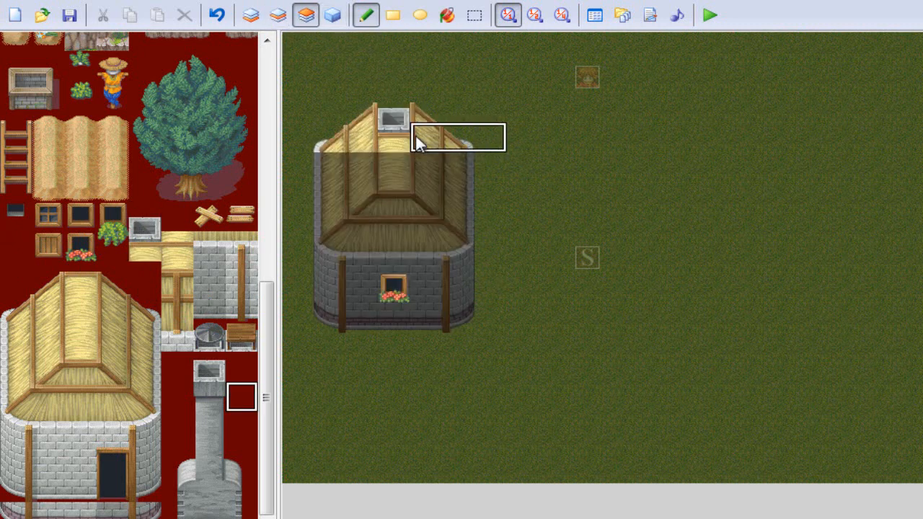
right_click_drag(416, 136, 326, 107)
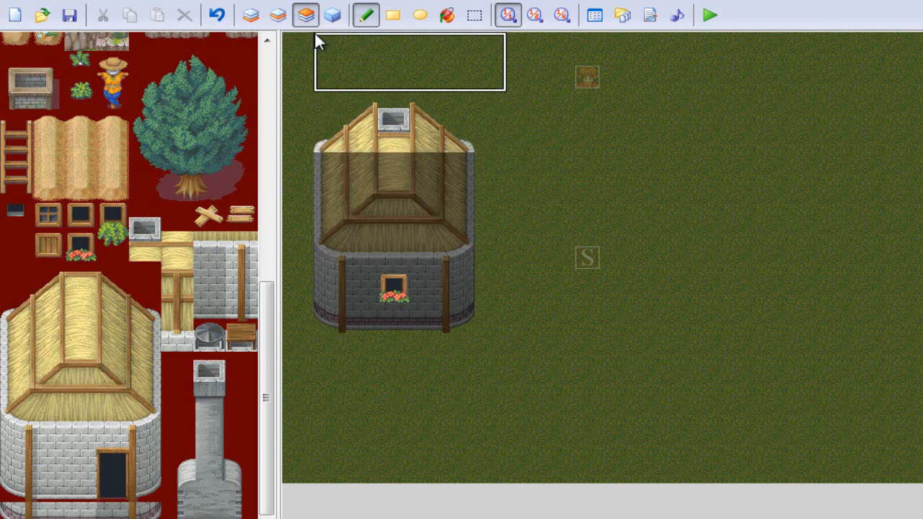
left_click(277, 14)
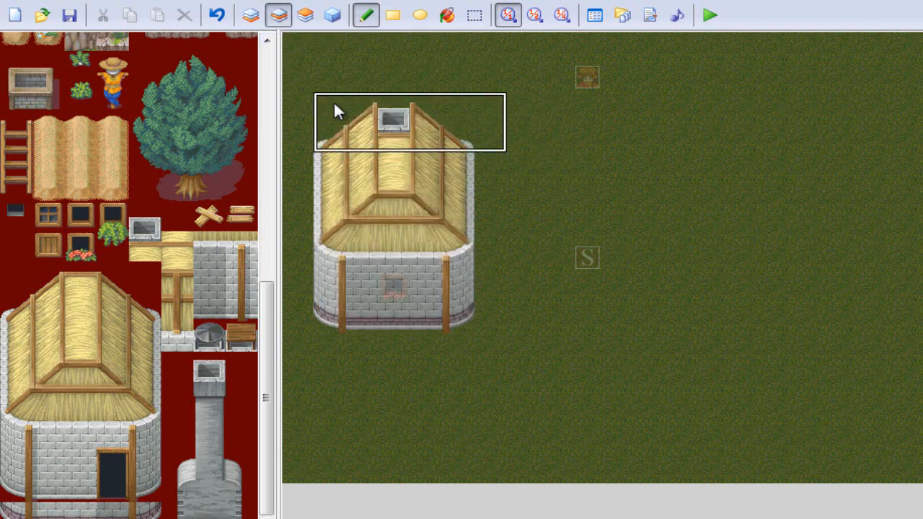
right_click(484, 83)
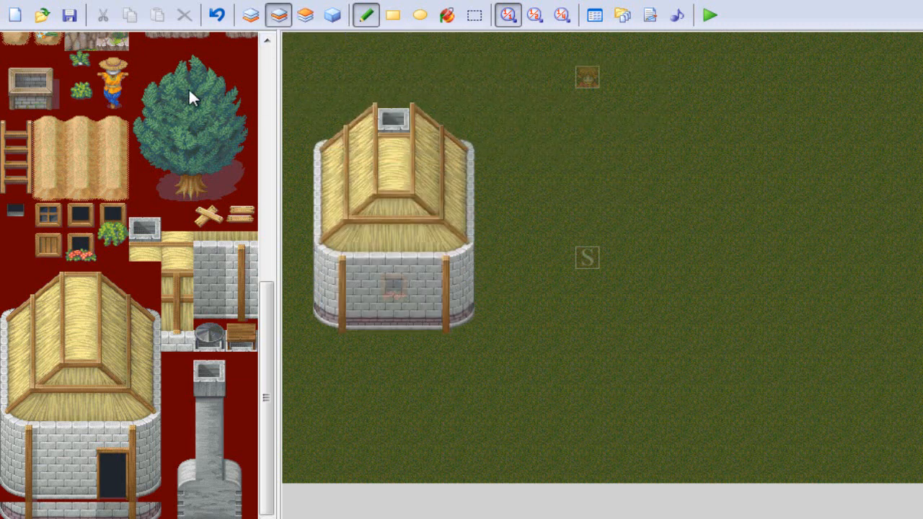
Step: Try the large tree on the second layer in the map's upper right area, and undo its placement
left_click_drag(150, 62, 254, 194)
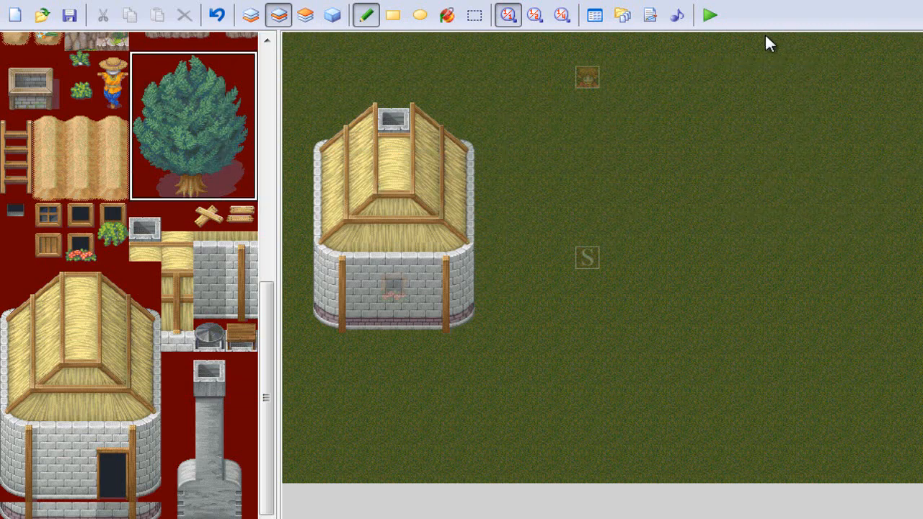
left_click(725, 43)
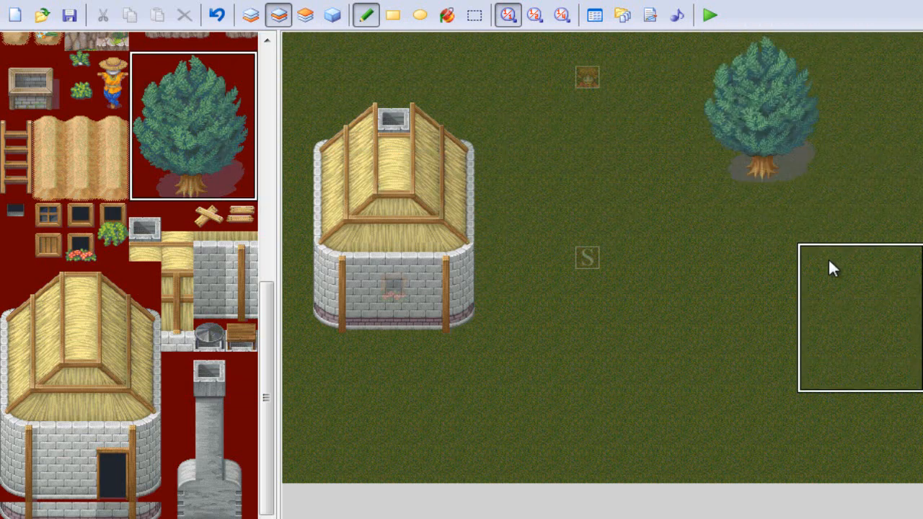
key("ctrl+z")
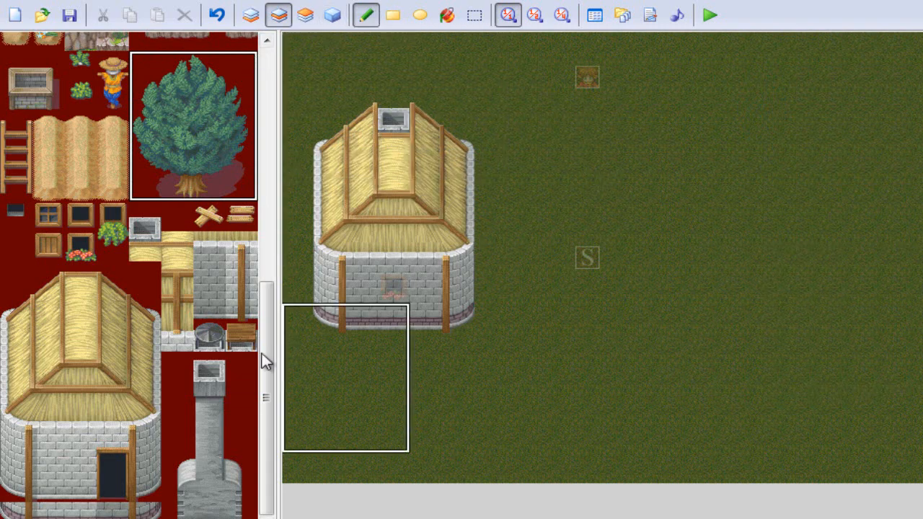
left_click_drag(268, 374, 261, 124)
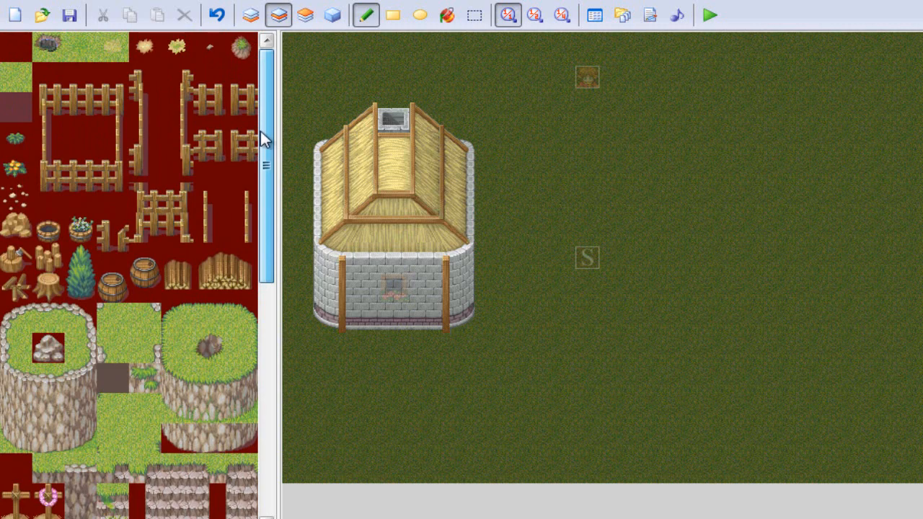
left_click_drag(261, 139, 261, 396)
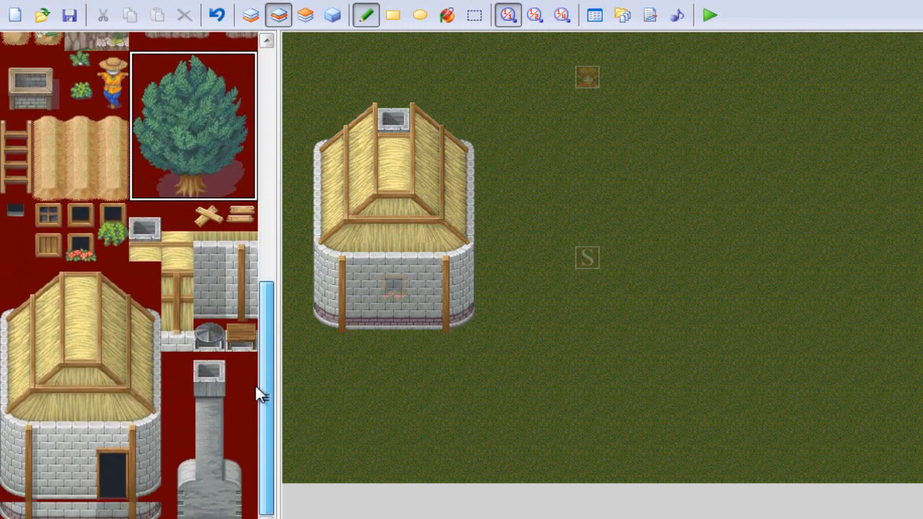
left_click_drag(261, 284, 274, 62)
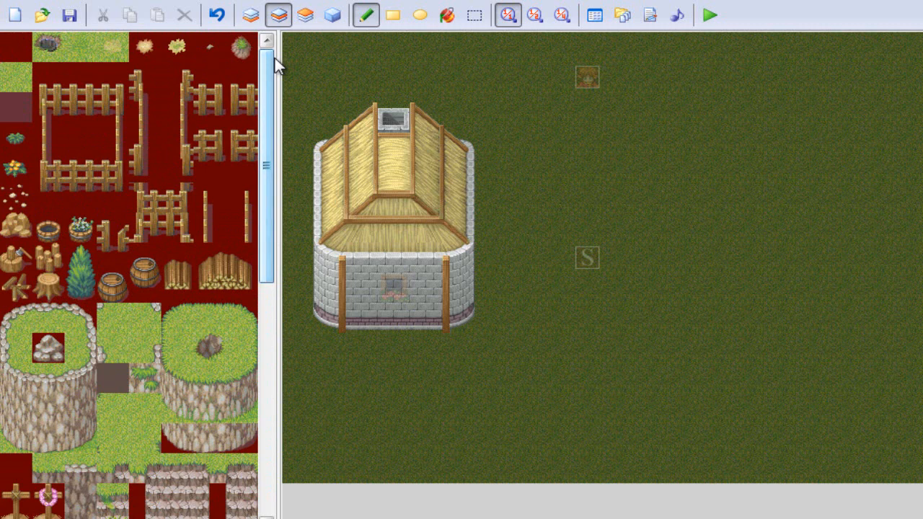